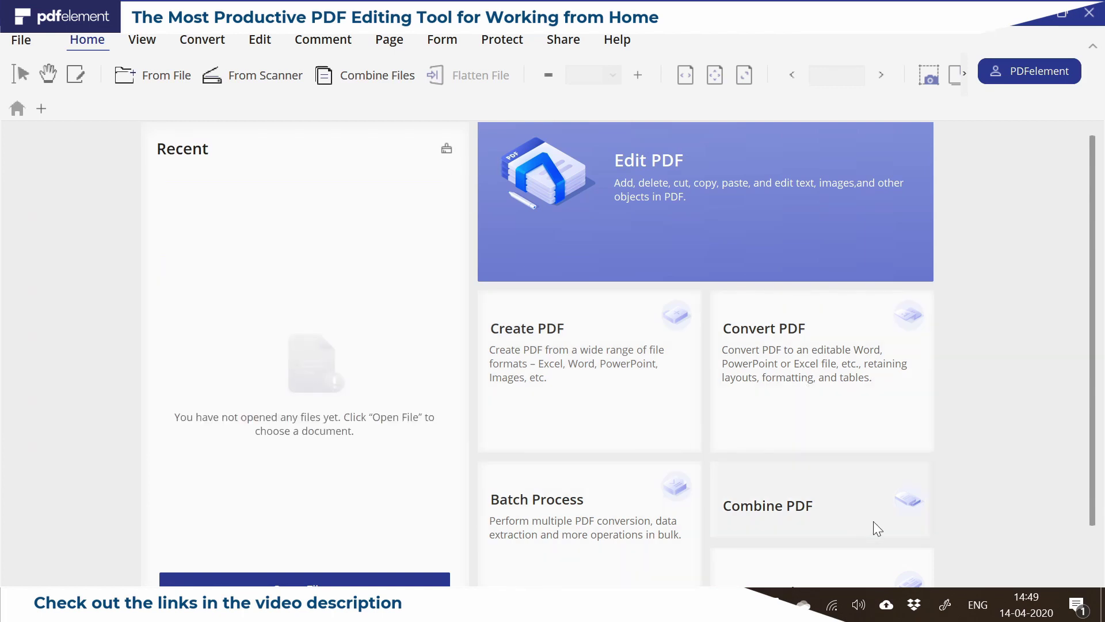
# Open the 13-page uk-calendar-2020 PDF, check its Convert options, then switch to the Edit tools
pyautogui.scroll(-1, 1100, 368)
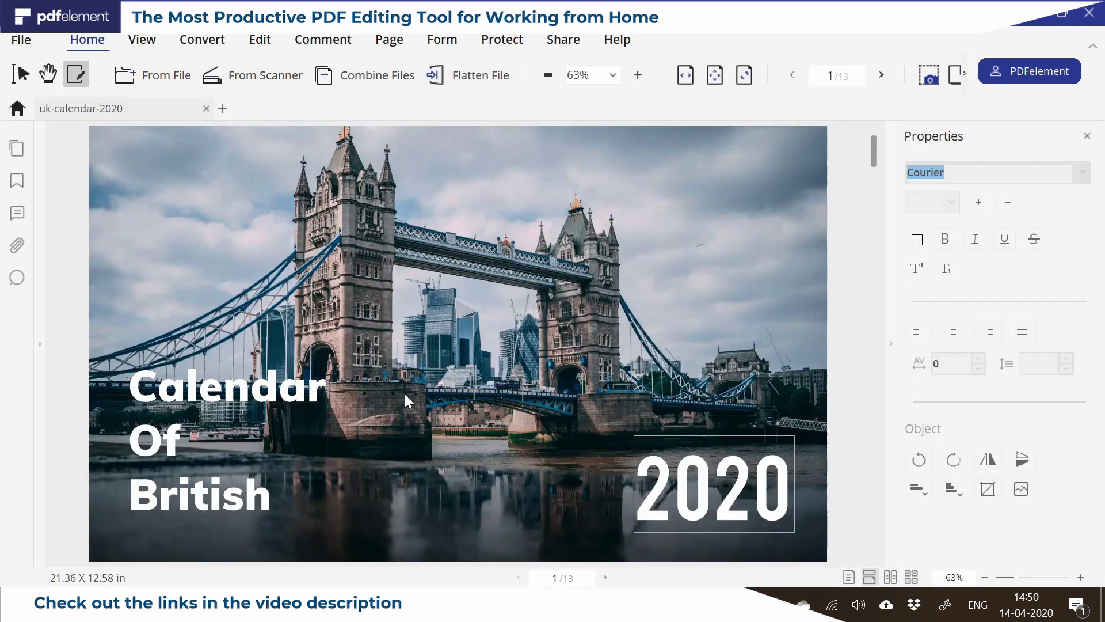
pyautogui.click(202, 46)
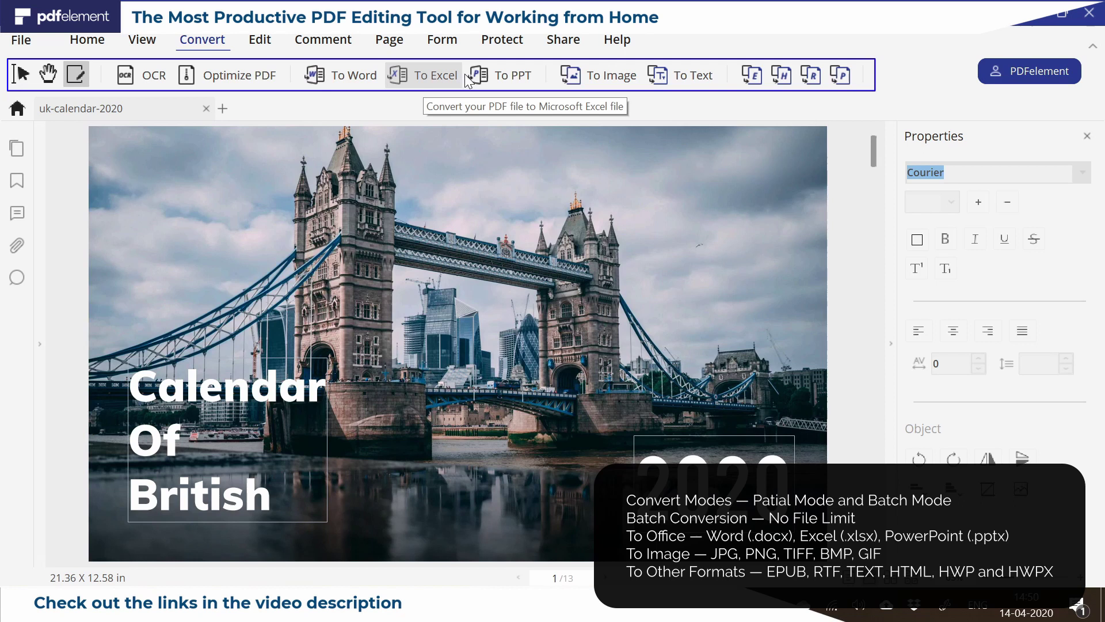
pyautogui.click(262, 42)
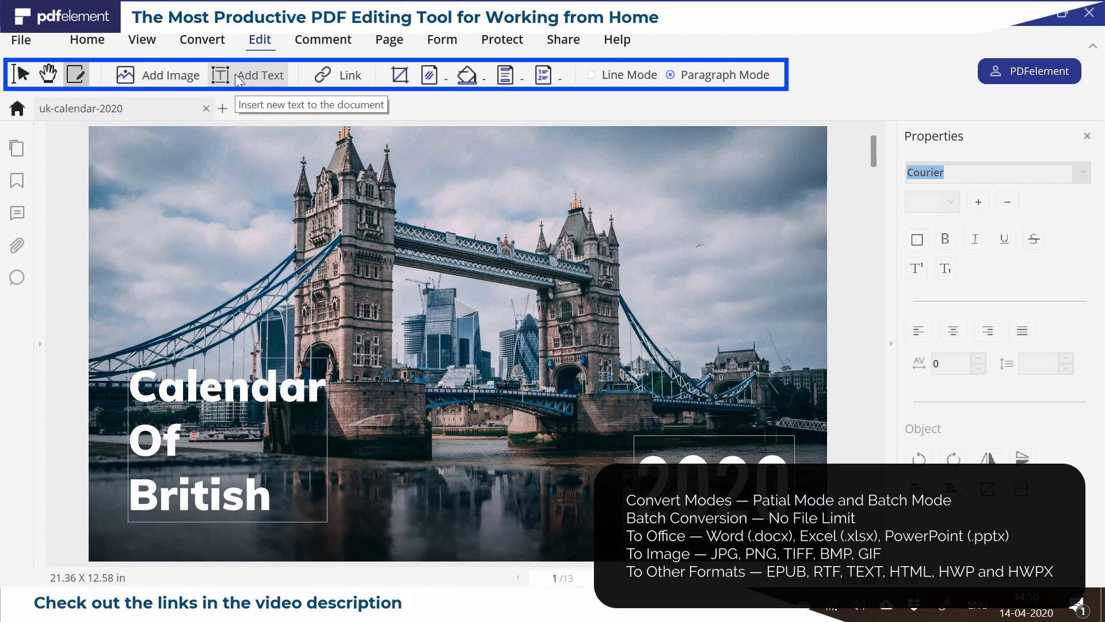
# Replace the word 'British' on the cover with 'Creative venus'
pyautogui.doubleClick(199, 495)
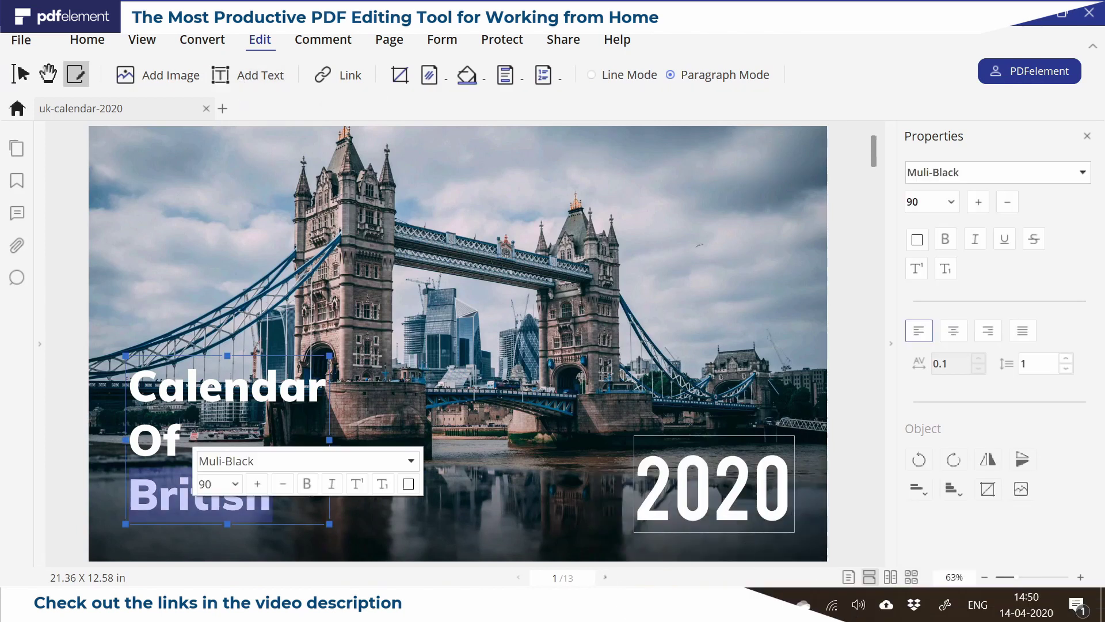
pyautogui.press('BackSpace')
pyautogui.write('C')
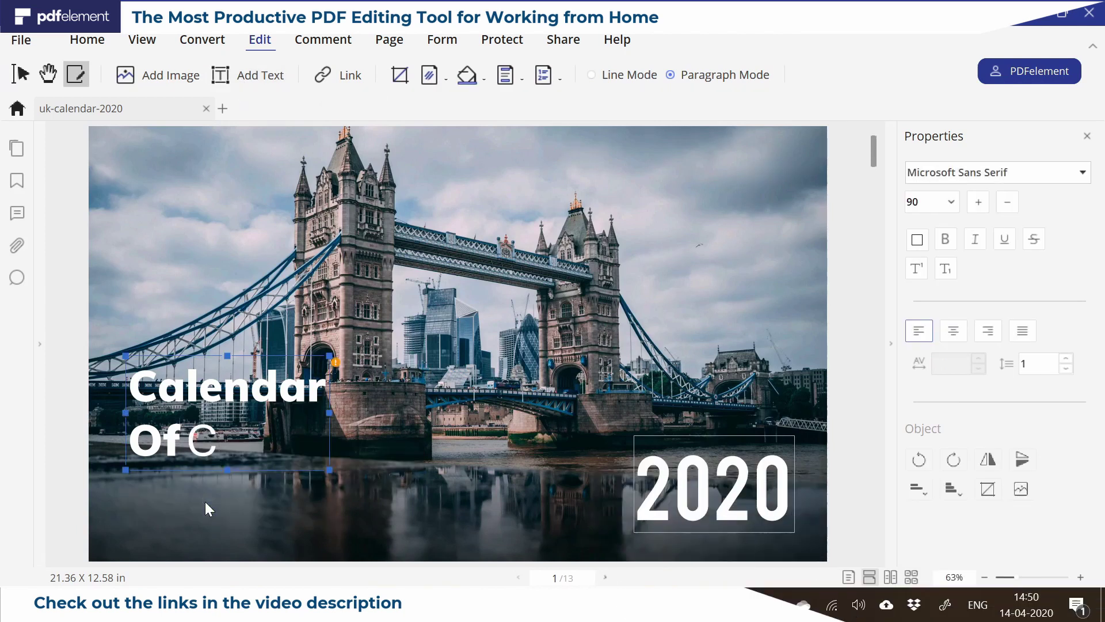
pyautogui.write('reati')
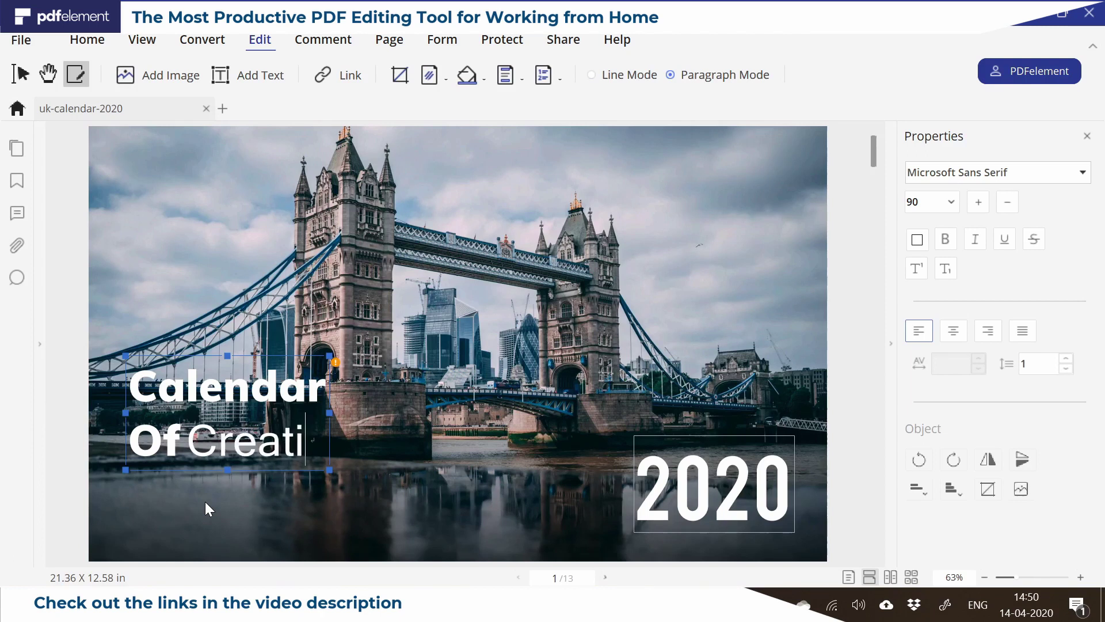
pyautogui.write('ve venus')
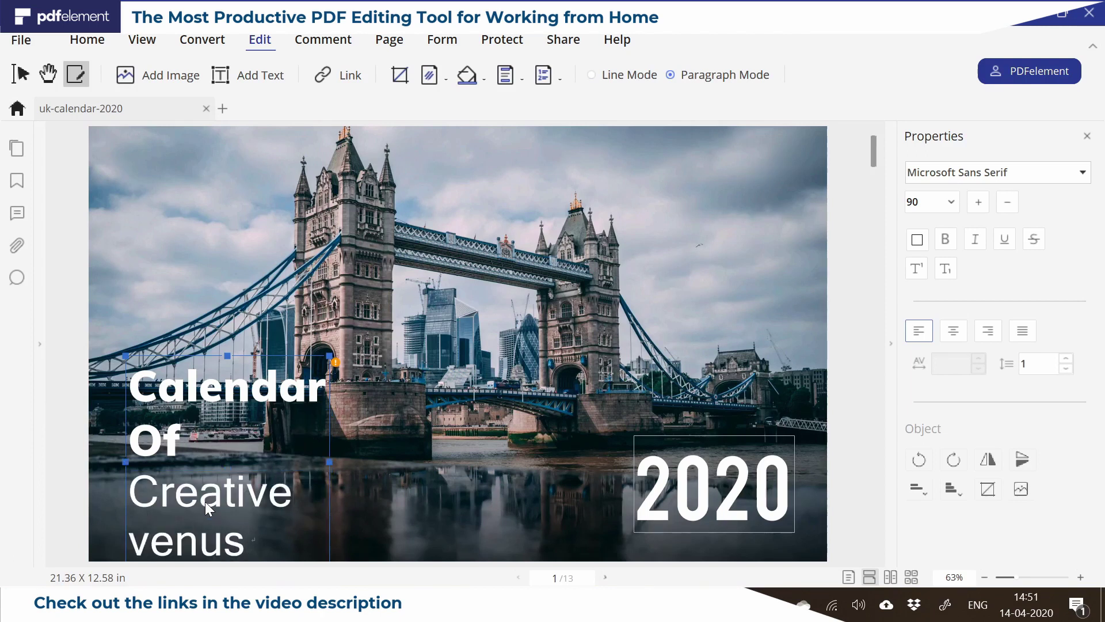
# Highlight the word 'Calendar' in yellow
pyautogui.click(323, 39)
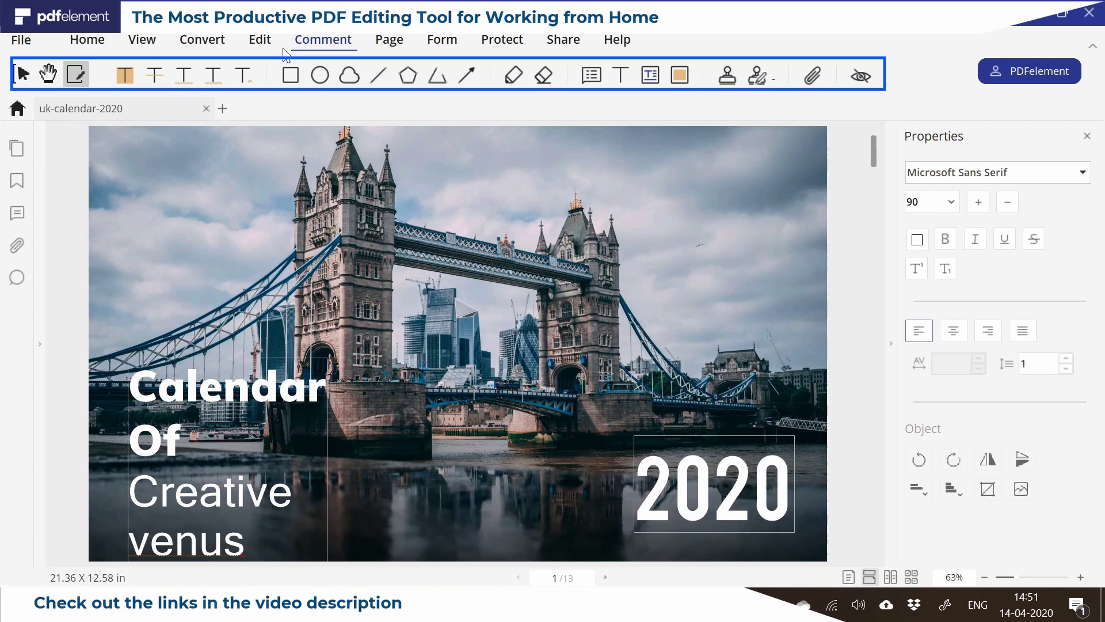
pyautogui.click(128, 79)
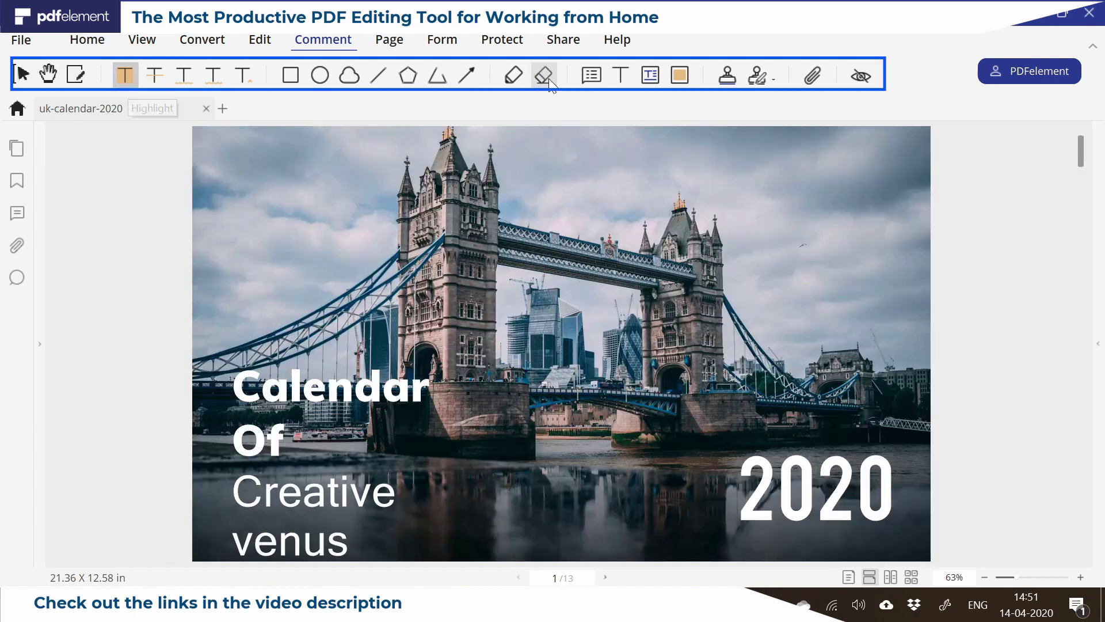
pyautogui.moveTo(233, 385); pyautogui.dragTo(432, 385)
pyautogui.click(455, 367)
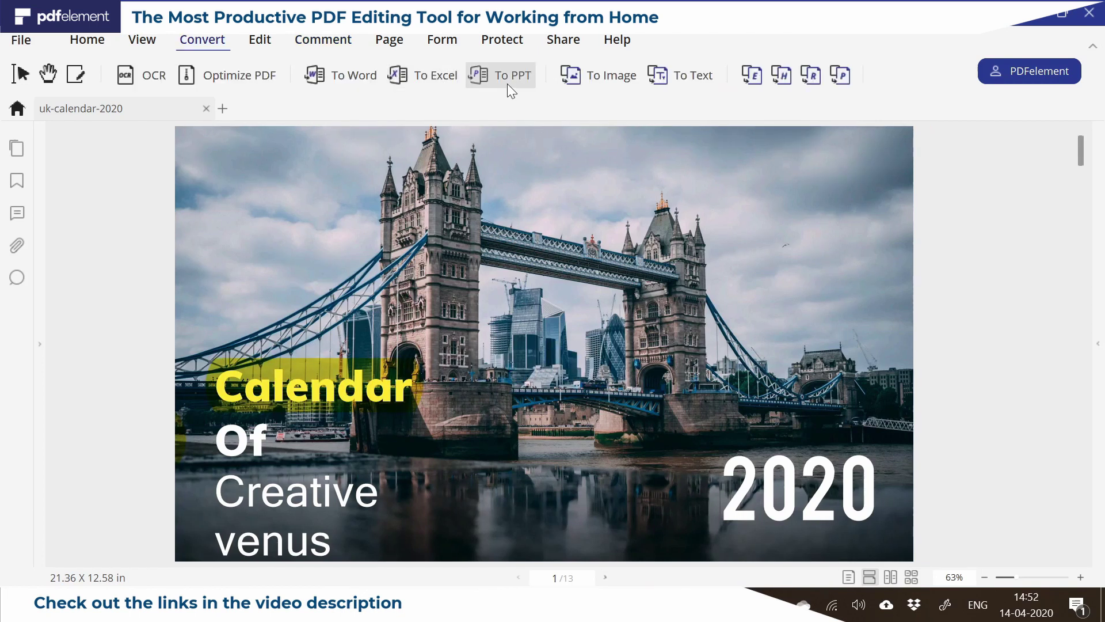
# Convert the PDF to PowerPoint without saving, then page through the month slides
pyautogui.click(506, 84)
pyautogui.click(600, 343)
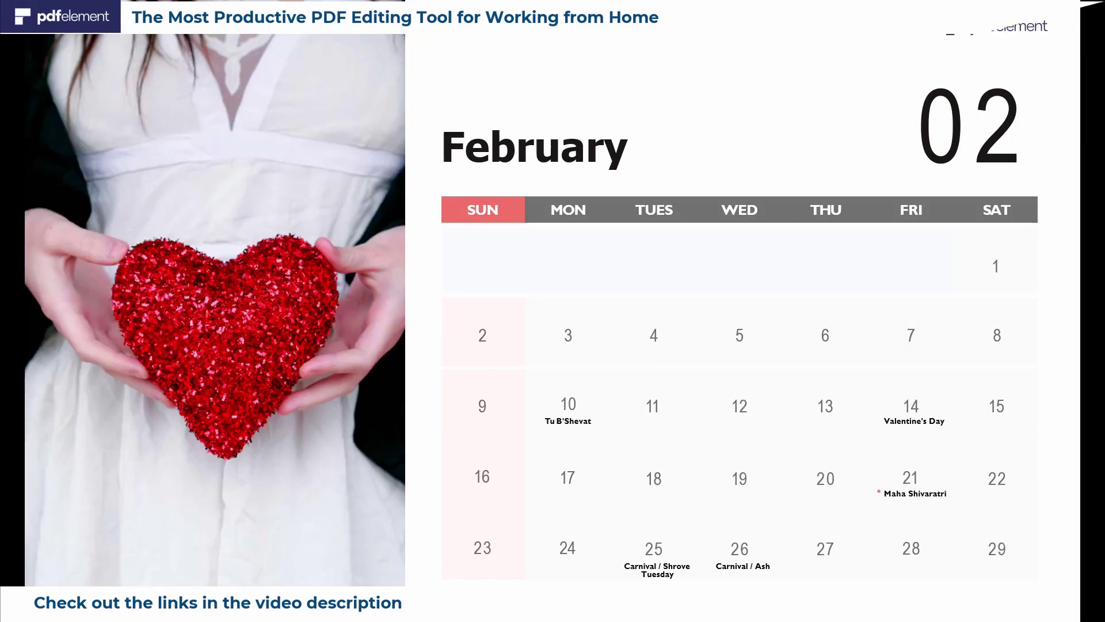
pyautogui.press('Right')
pyautogui.press('Right')
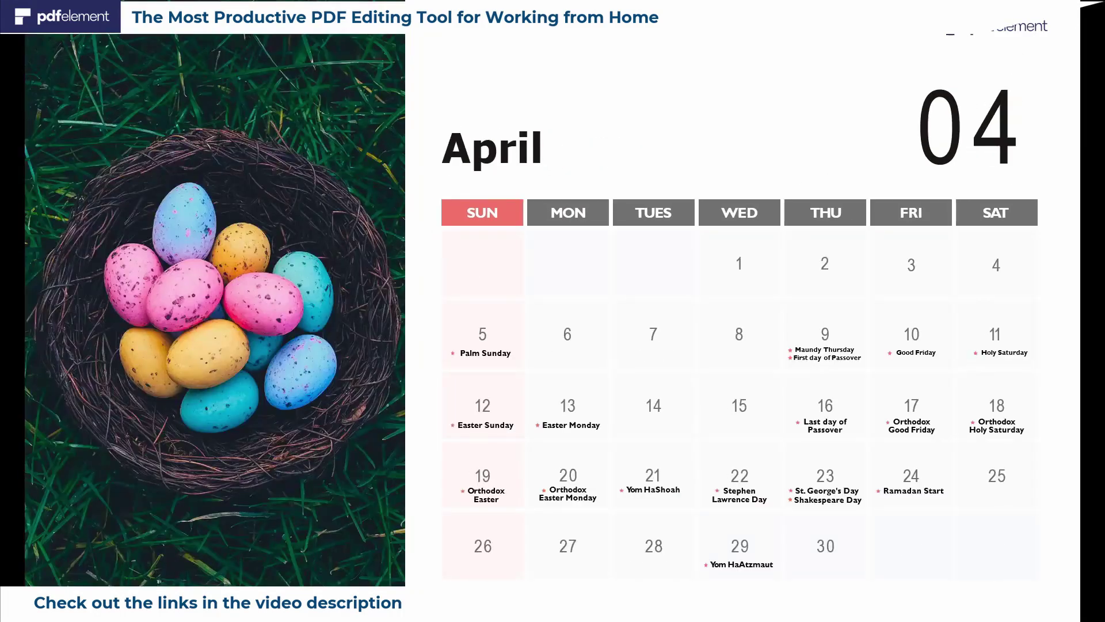
pyautogui.press('Right')
pyautogui.press('Right')
pyautogui.press('Right')
pyautogui.press('Right')
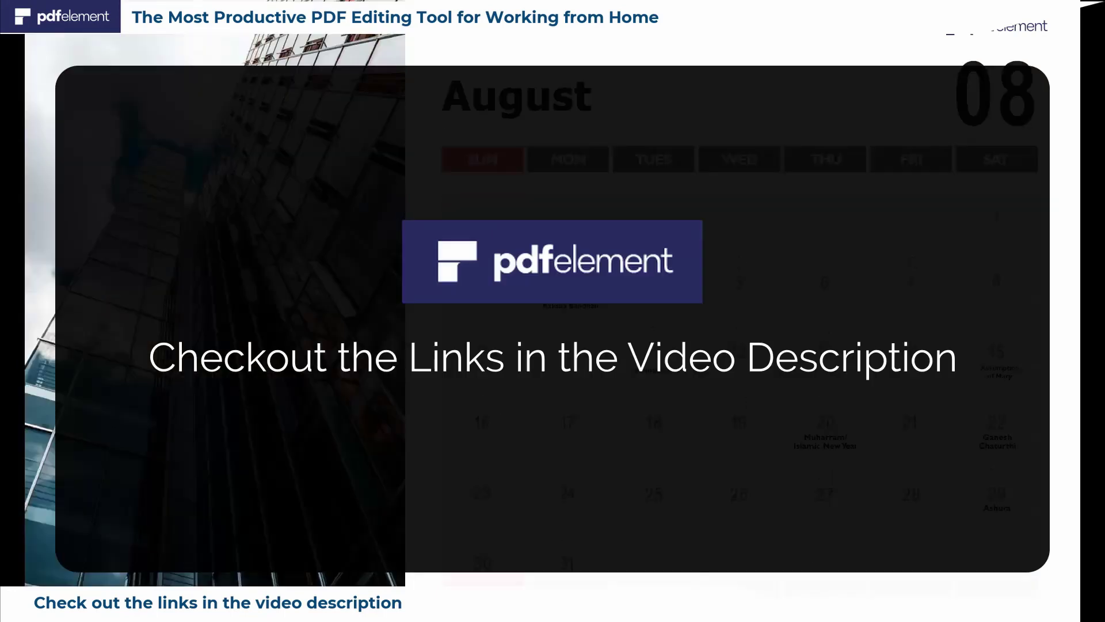
pyautogui.press('Right')
pyautogui.press('Right')
pyautogui.press('Right')
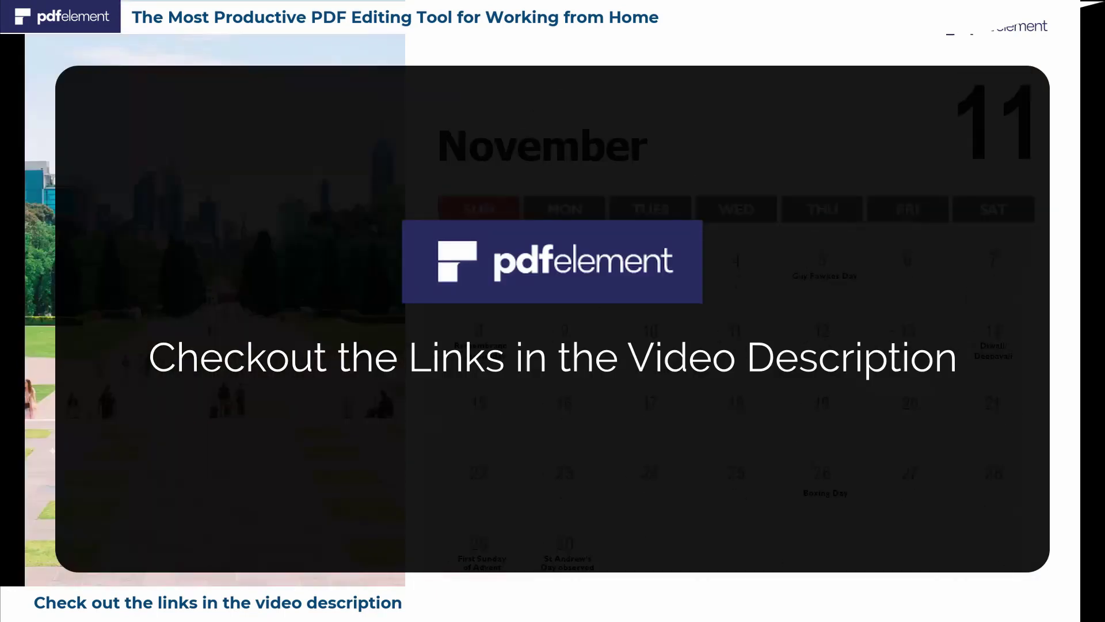
pyautogui.press('Right')
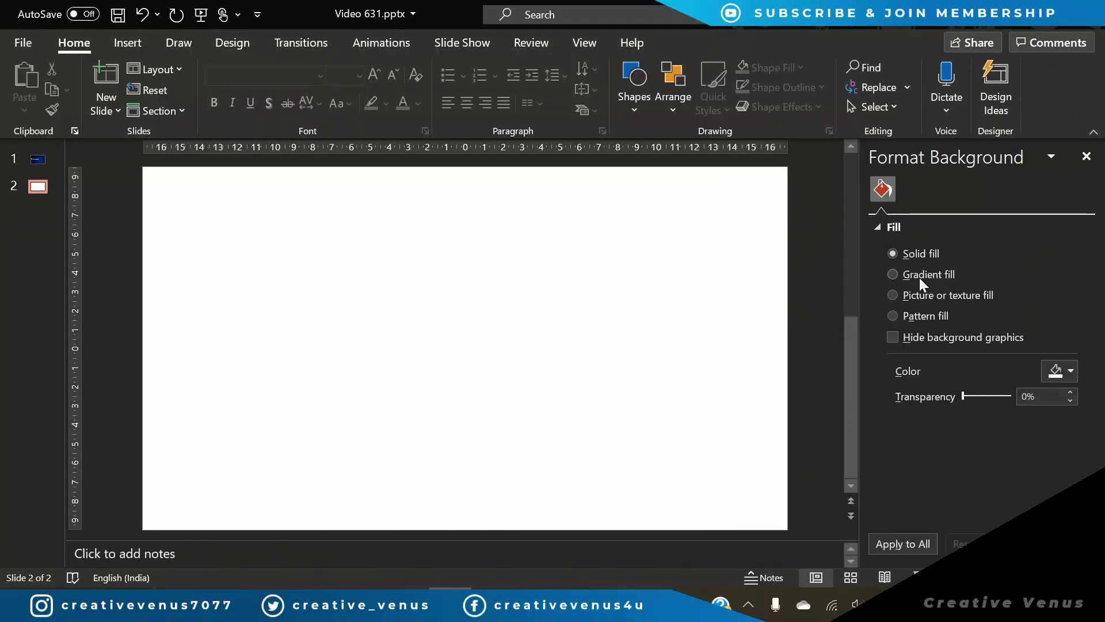
# Give the slide background a gradient fill with two dark navy stops
pyautogui.click(920, 275)
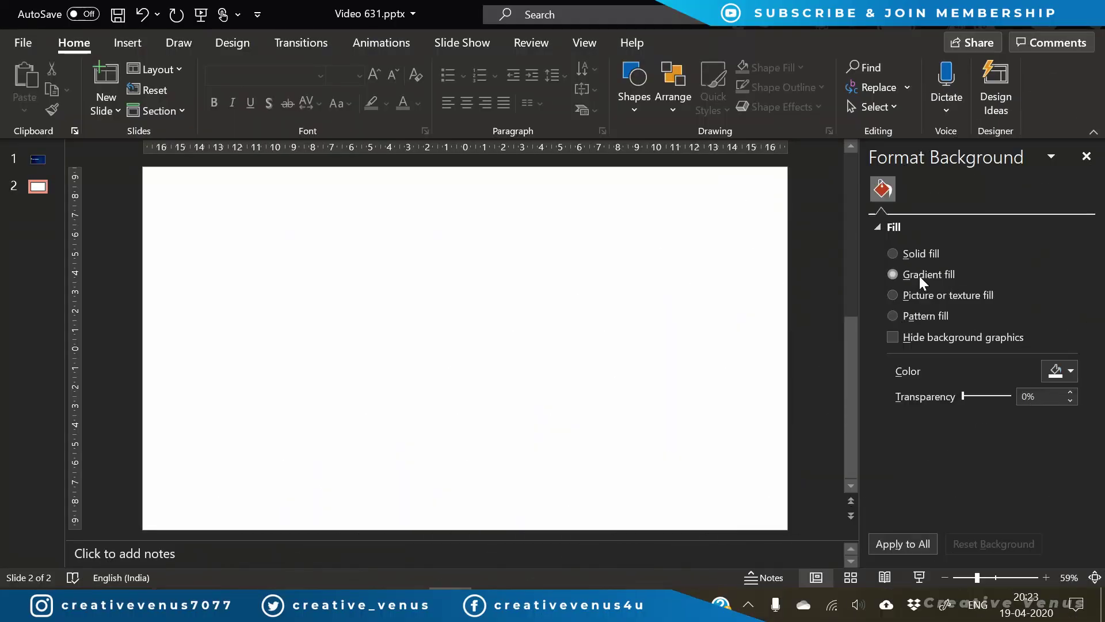
pyautogui.click(1067, 494)
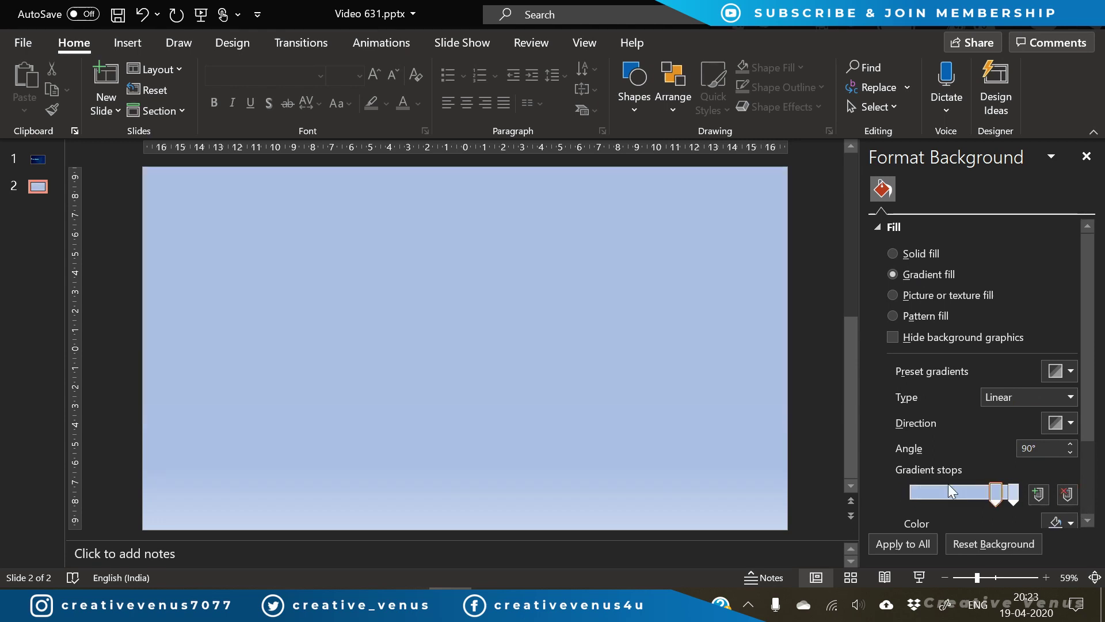
pyautogui.moveTo(998, 506); pyautogui.dragTo(838, 484)
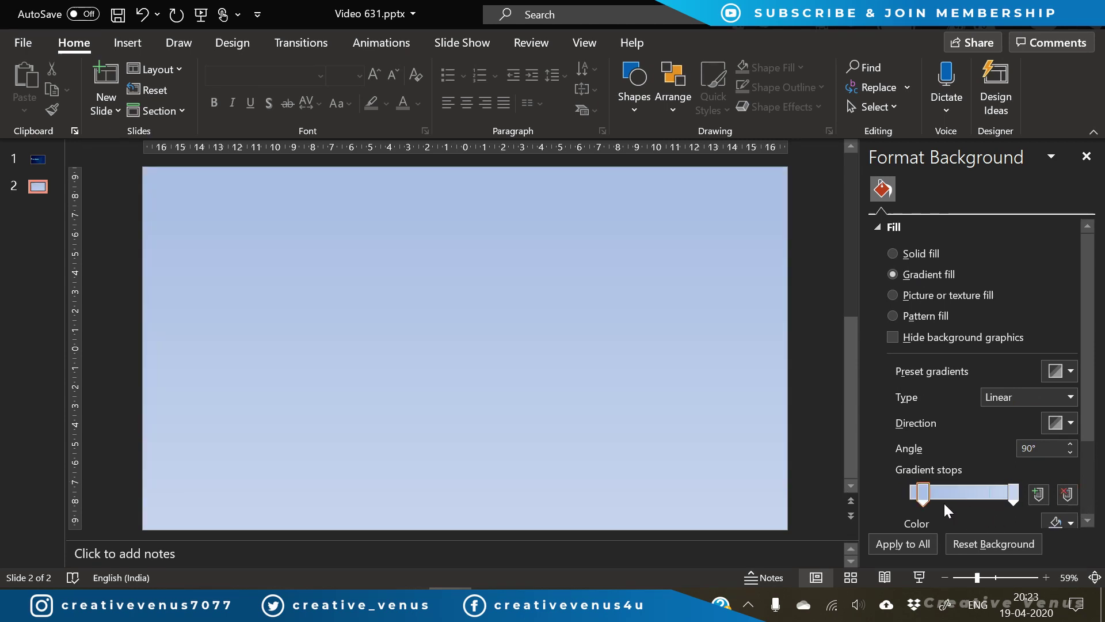
pyautogui.scroll(-2, 1085, 381)
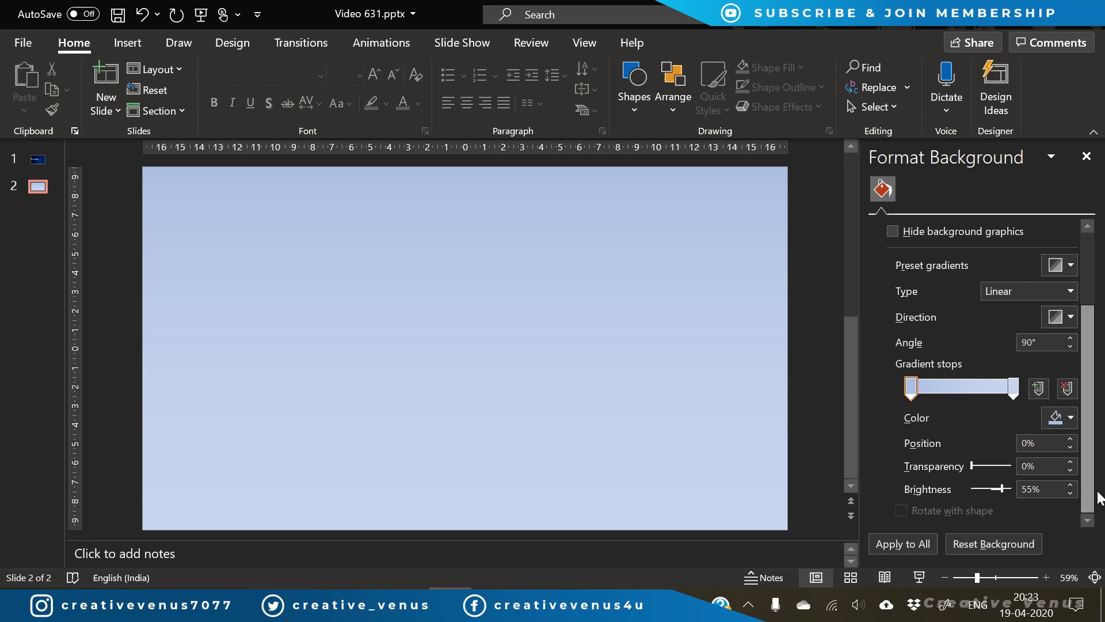
pyautogui.click(1062, 421)
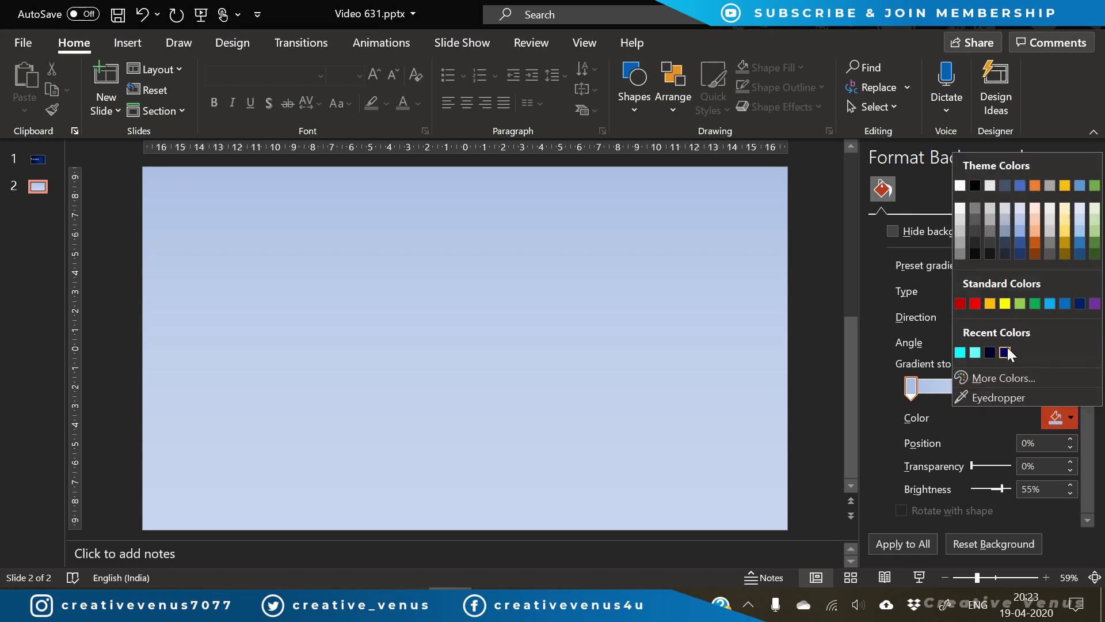
pyautogui.click(1005, 352)
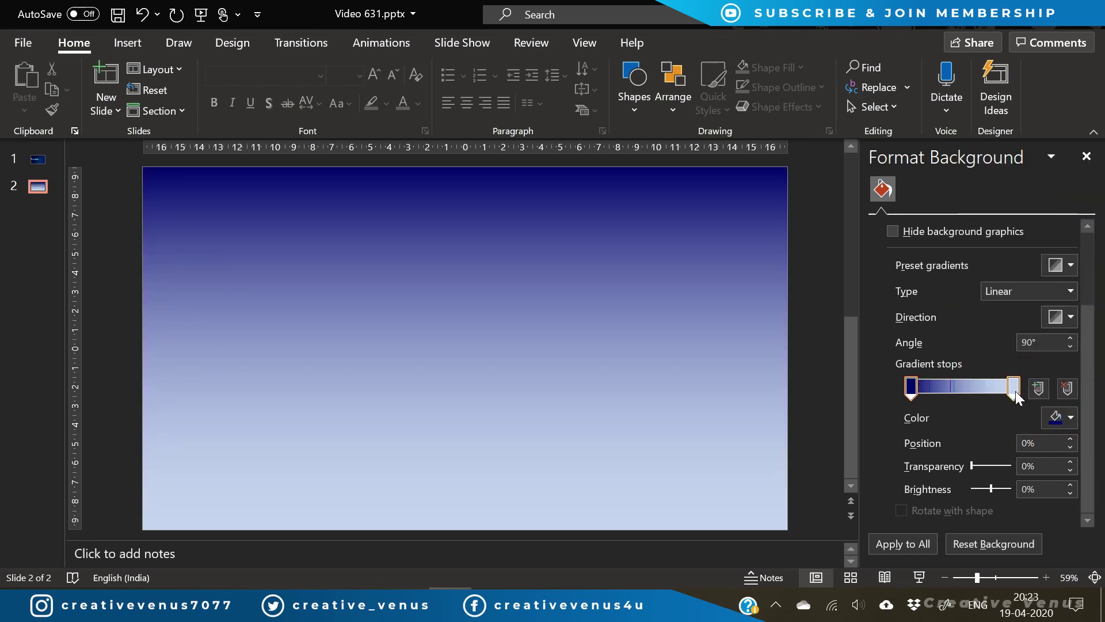
pyautogui.click(1015, 392)
pyautogui.click(1056, 419)
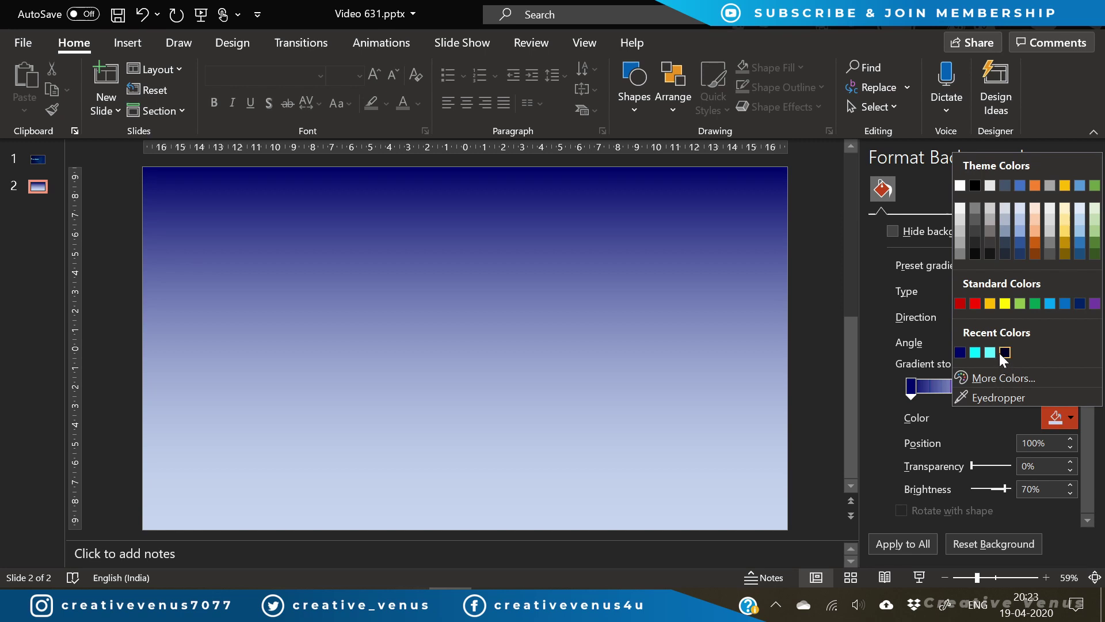
pyautogui.click(1004, 352)
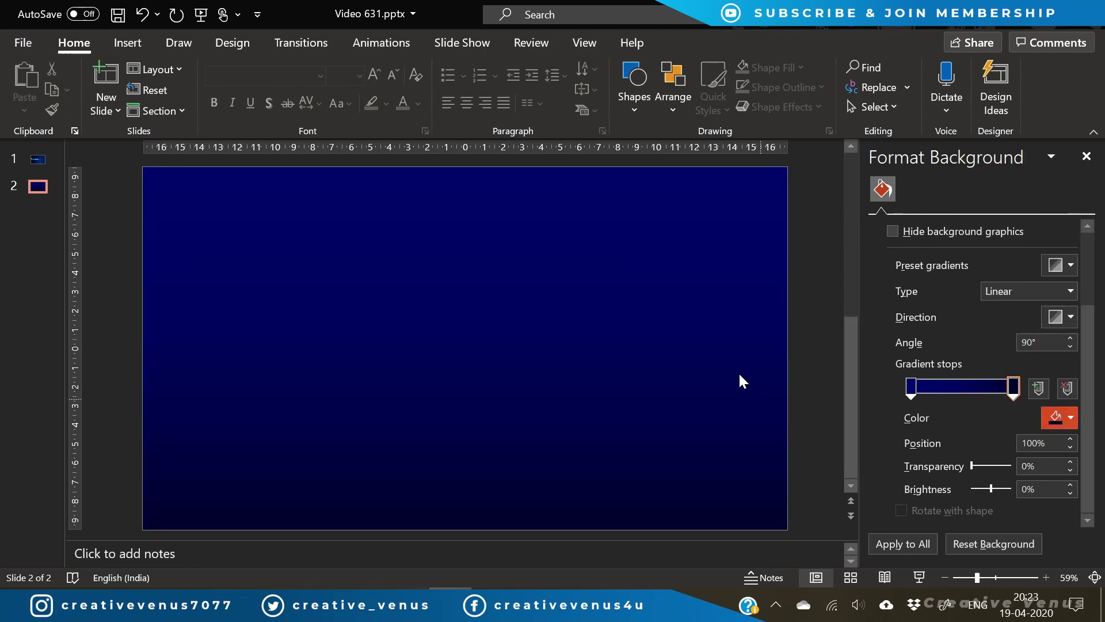
# Make the gradient radial from the first direction, move the outer stop to 76%, and zoom to 50%
pyautogui.click(1069, 294)
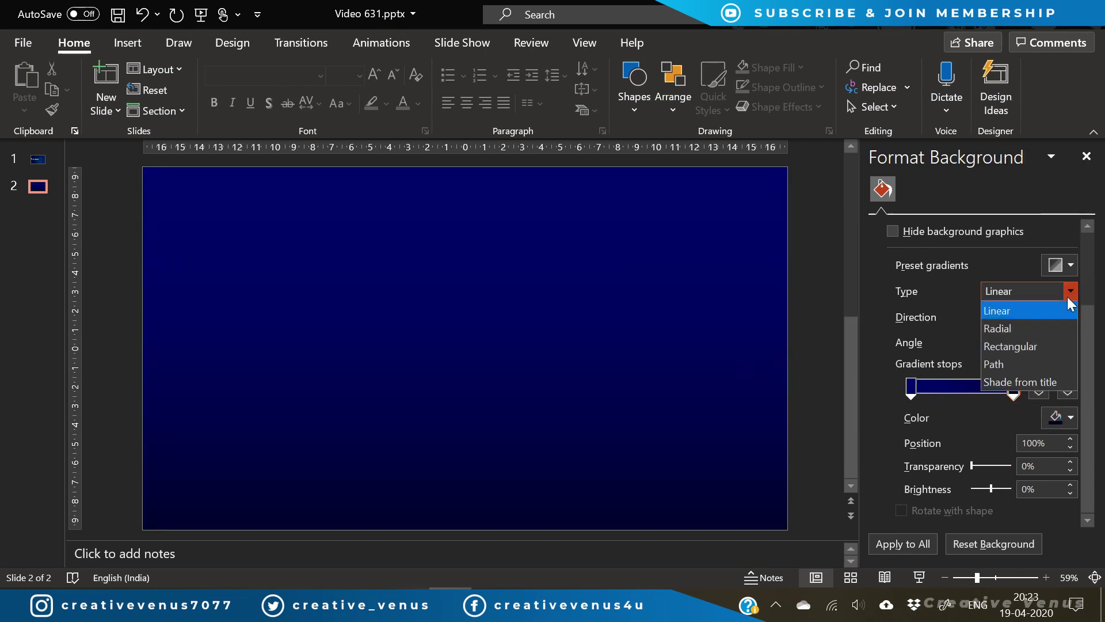
pyautogui.click(1067, 296)
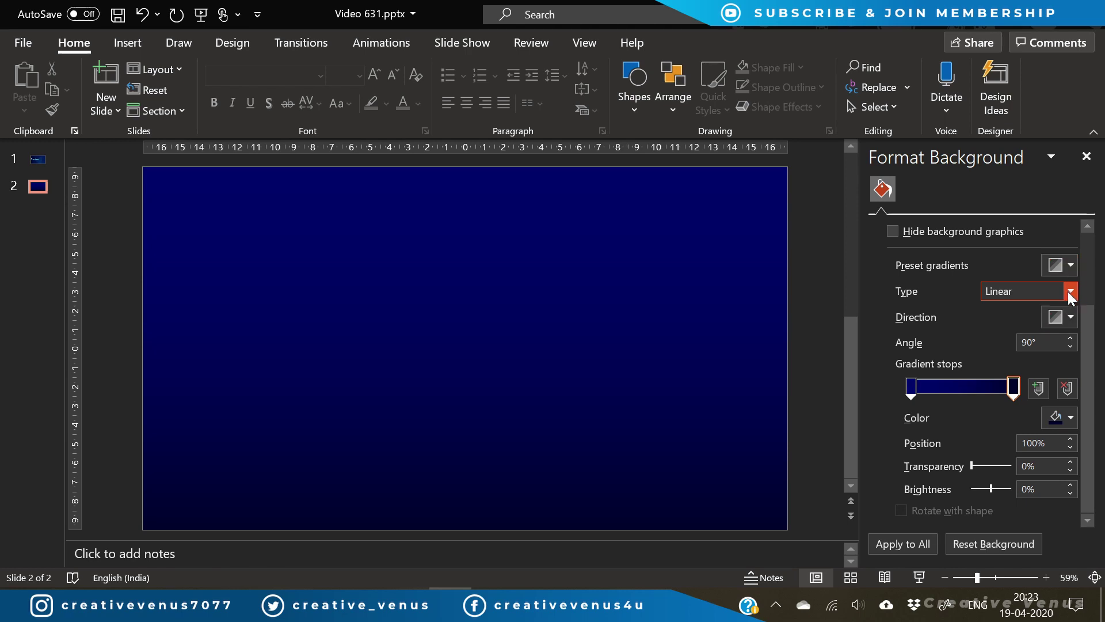
pyautogui.click(1068, 292)
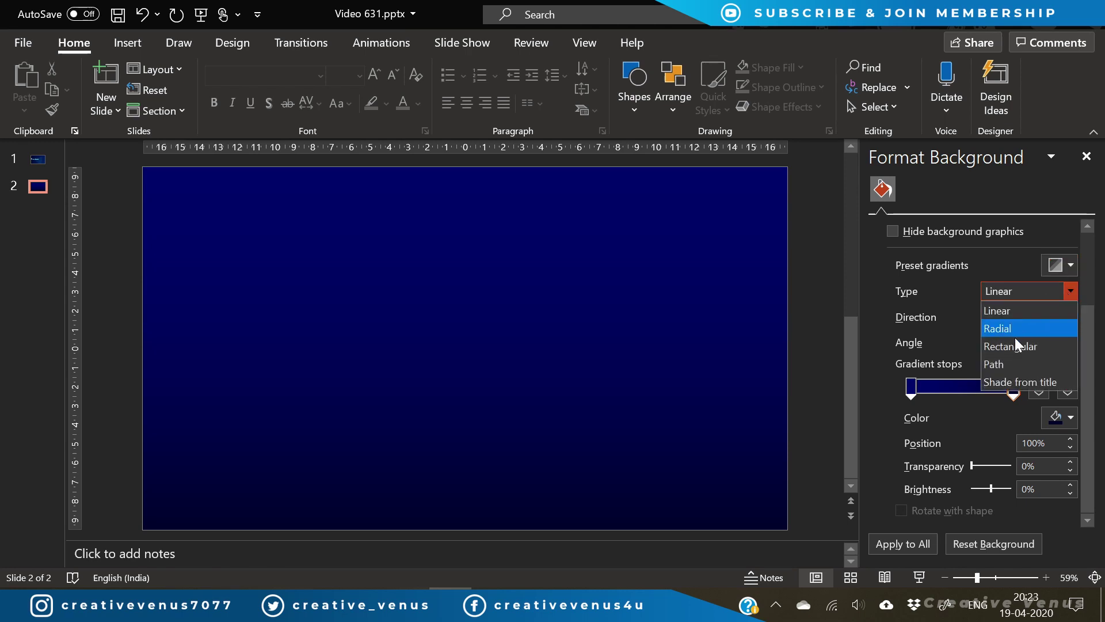
pyautogui.click(1016, 335)
pyautogui.click(1074, 317)
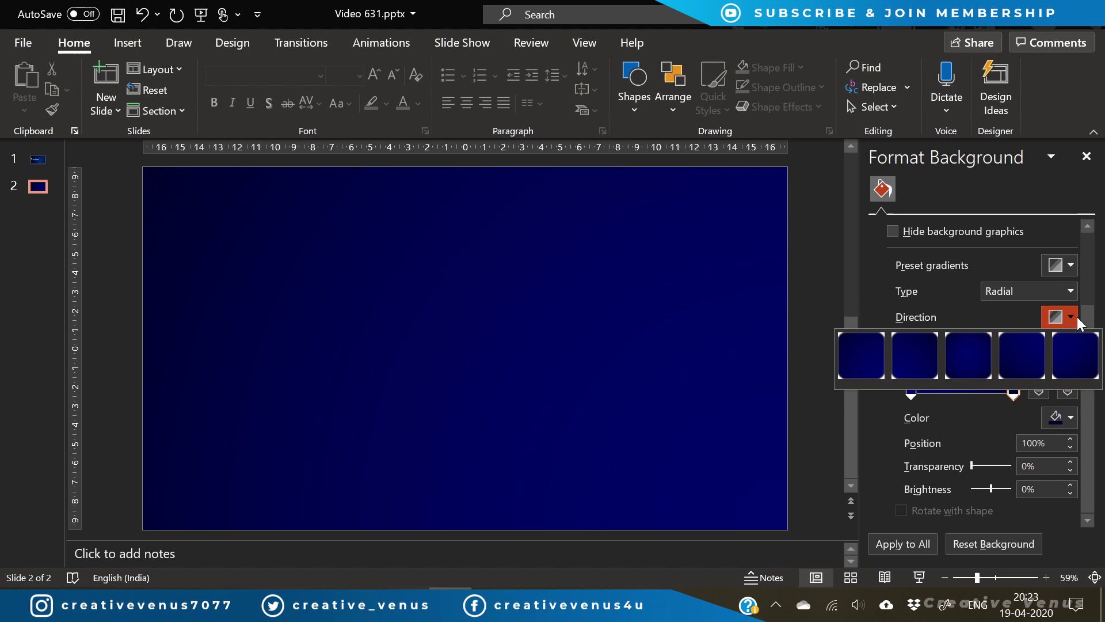
pyautogui.click(864, 368)
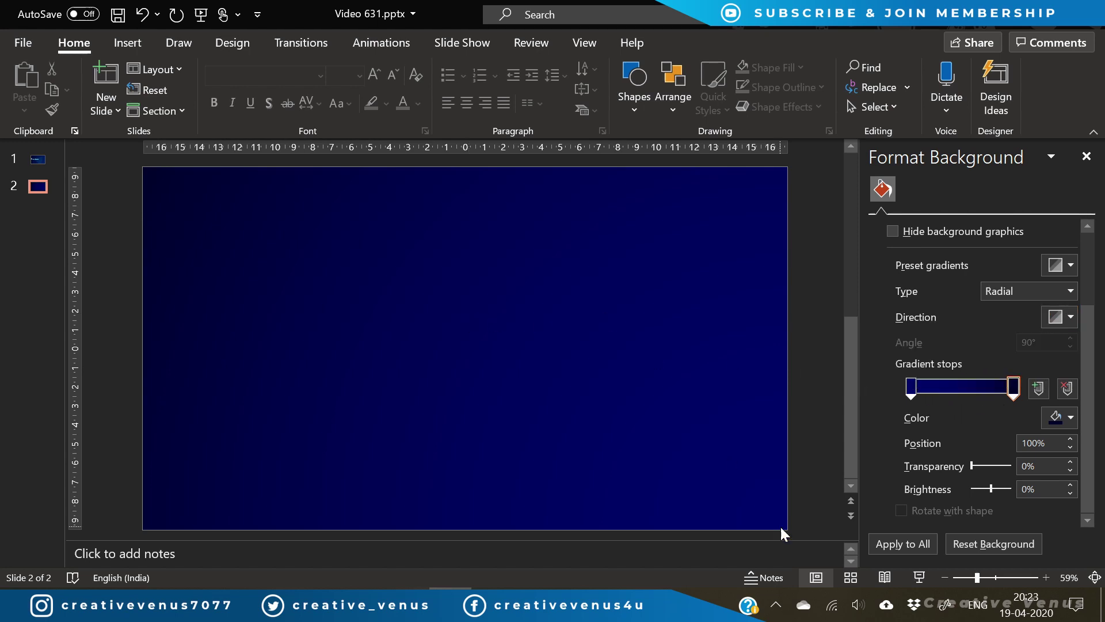
pyautogui.moveTo(1013, 386); pyautogui.dragTo(988, 391)
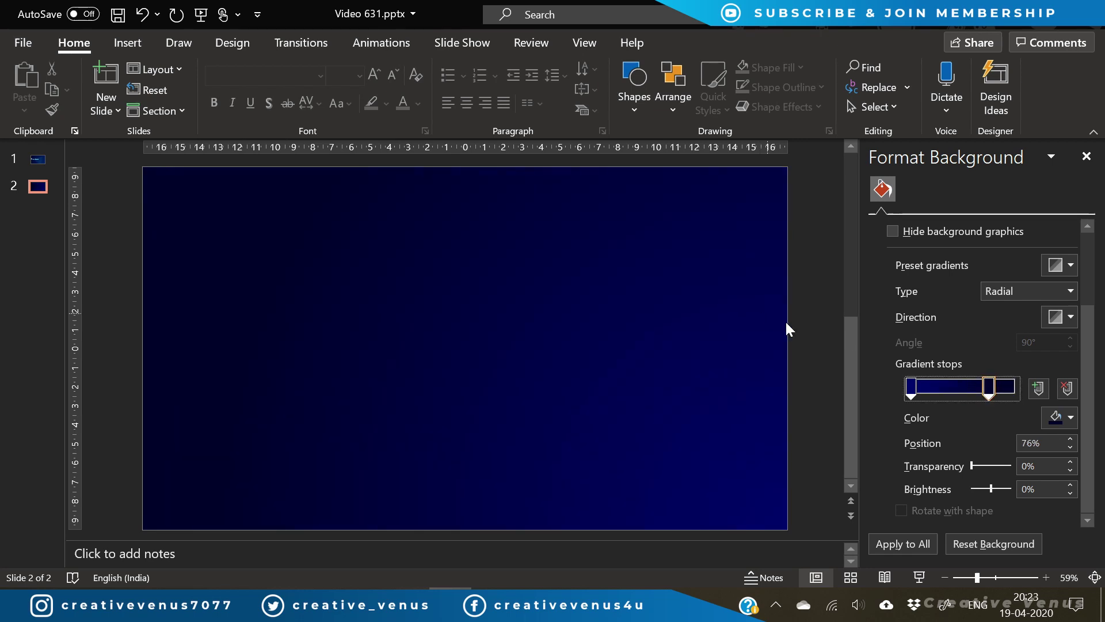
pyautogui.click(943, 578)
pyautogui.click(944, 578)
pyautogui.click(943, 578)
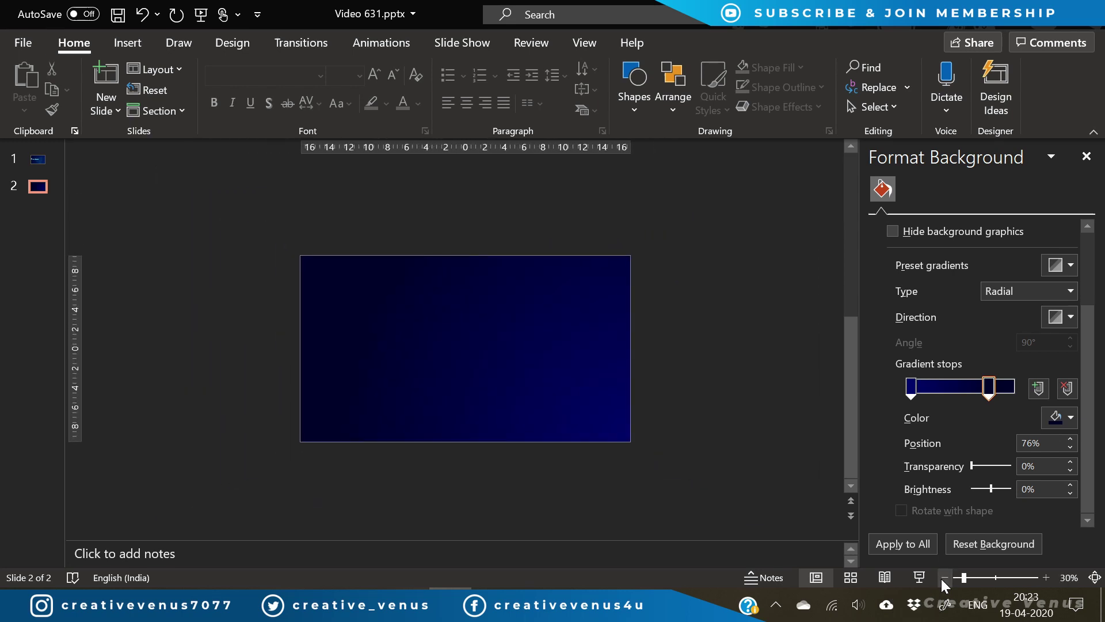
pyautogui.click(1046, 577)
pyautogui.click(1045, 578)
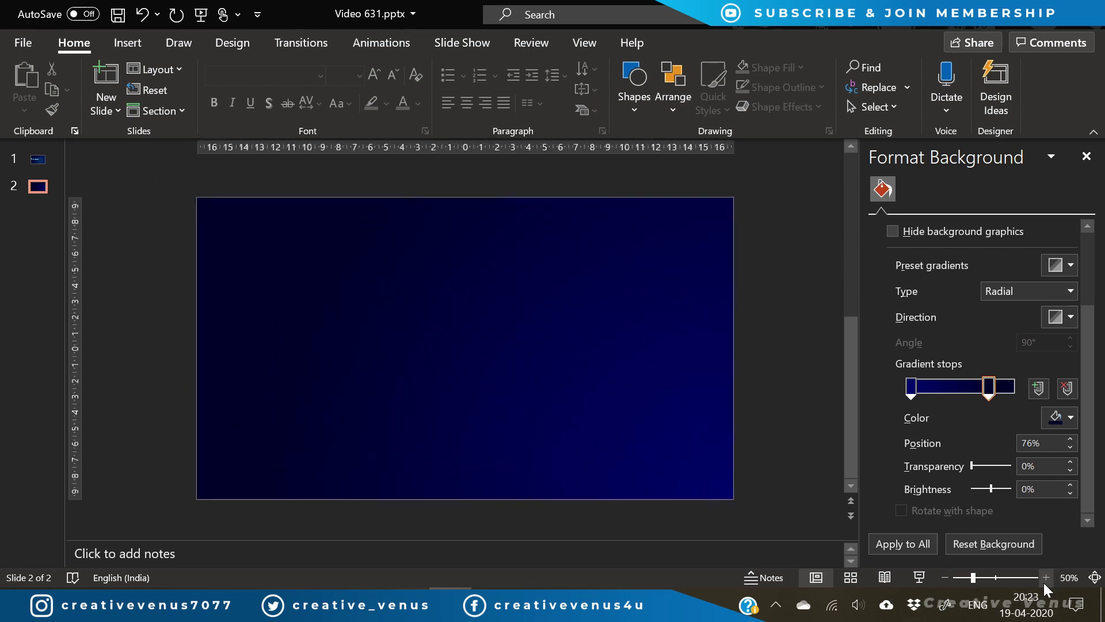
# Draw a straight horizontal line across the upper part of the slide
pyautogui.click(128, 46)
pyautogui.click(275, 102)
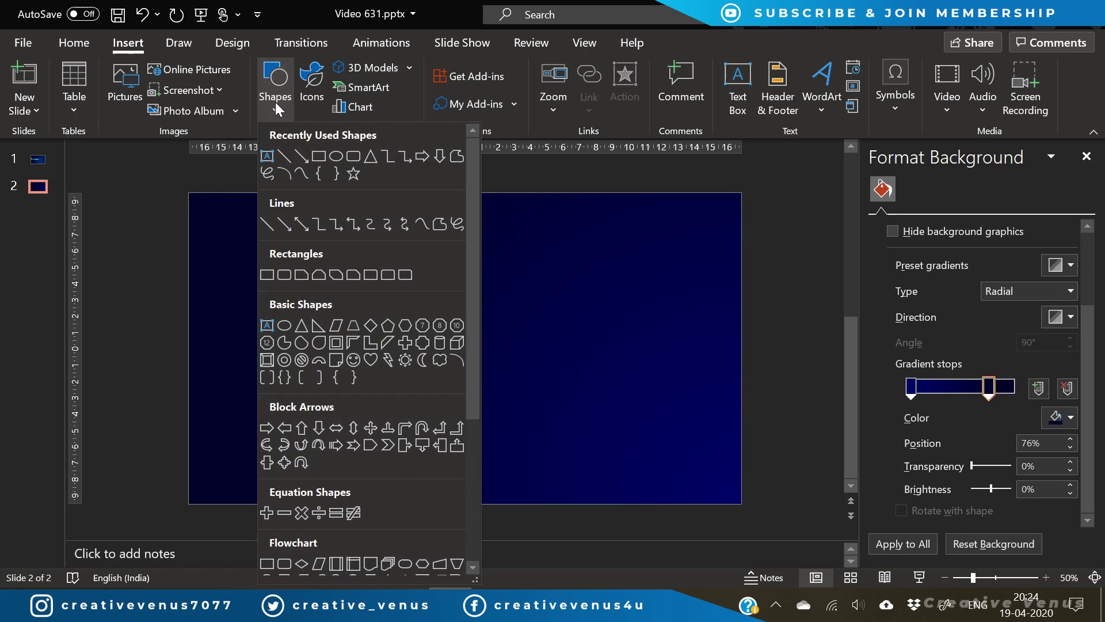
pyautogui.click(283, 167)
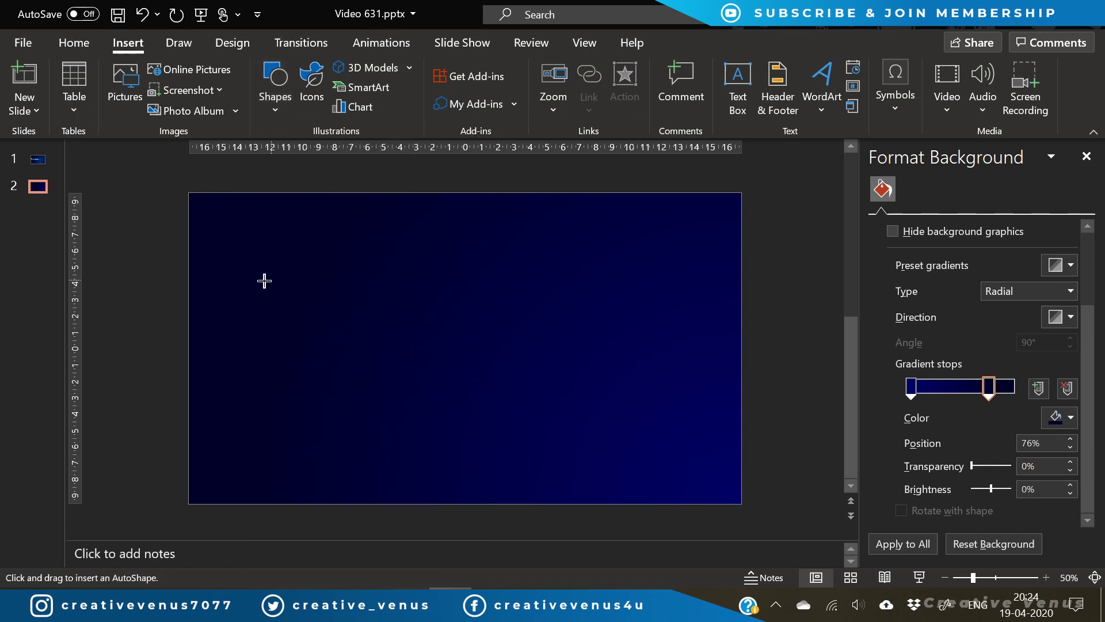
pyautogui.click(253, 287)
pyautogui.moveTo(564, 289); pyautogui.dragTo(564, 289)
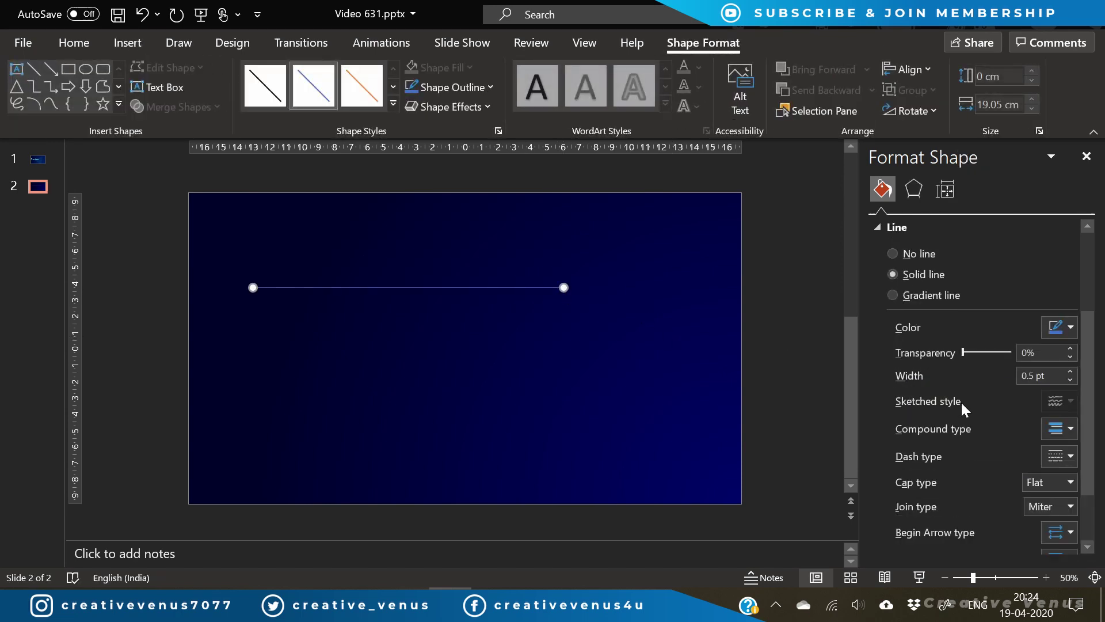
# Give the line a linear left-to-right gradient outline with only two stops
pyautogui.click(1064, 332)
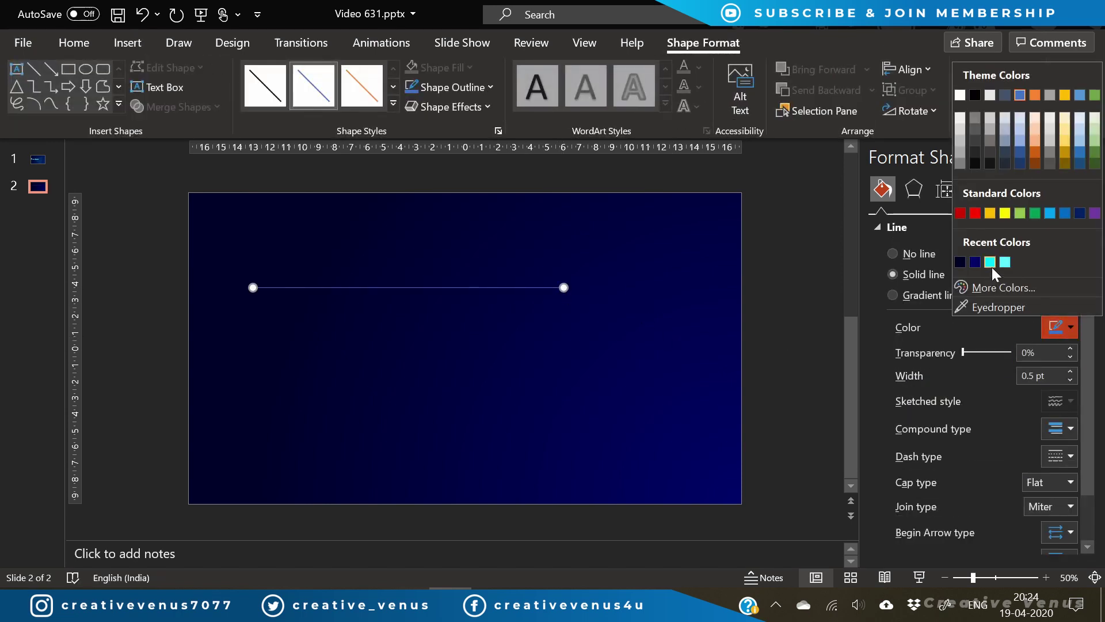
pyautogui.click(923, 275)
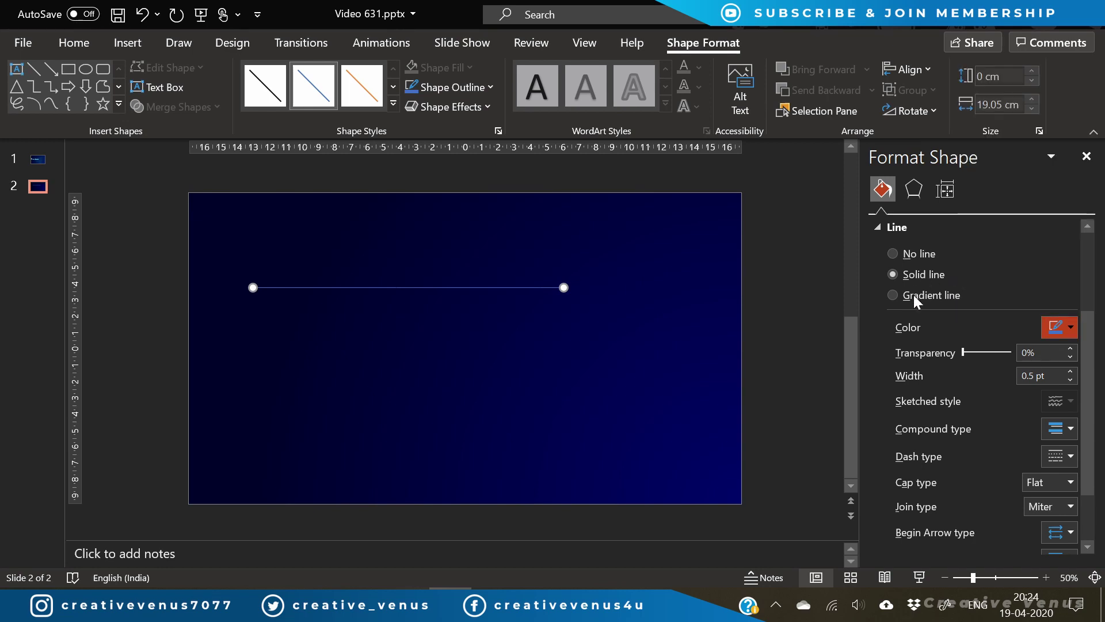
pyautogui.click(913, 295)
pyautogui.click(1071, 379)
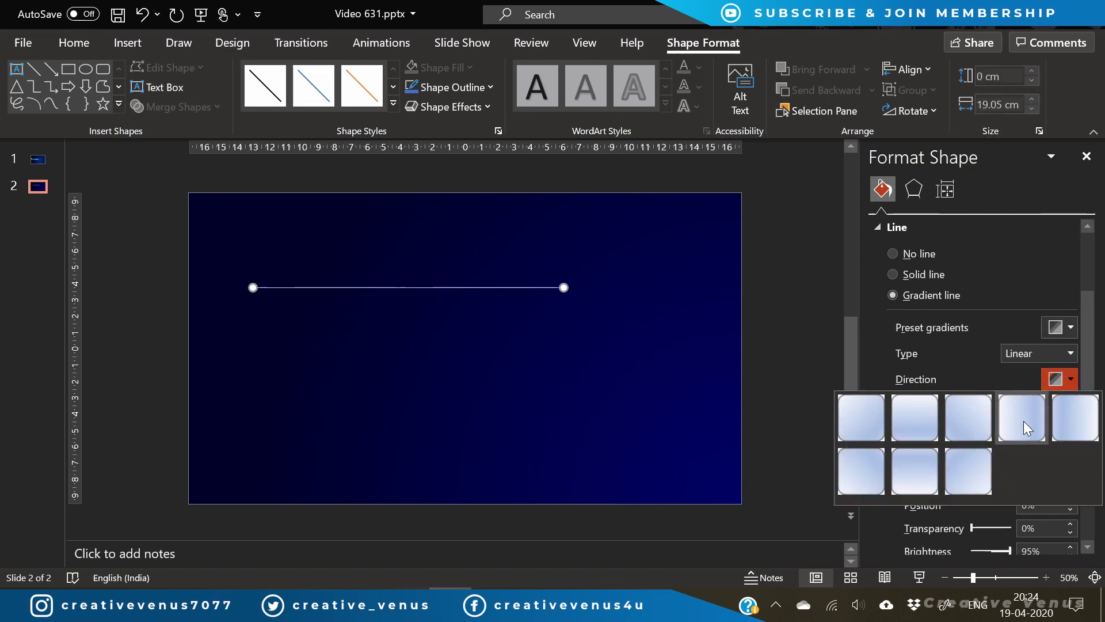
pyautogui.click(1022, 422)
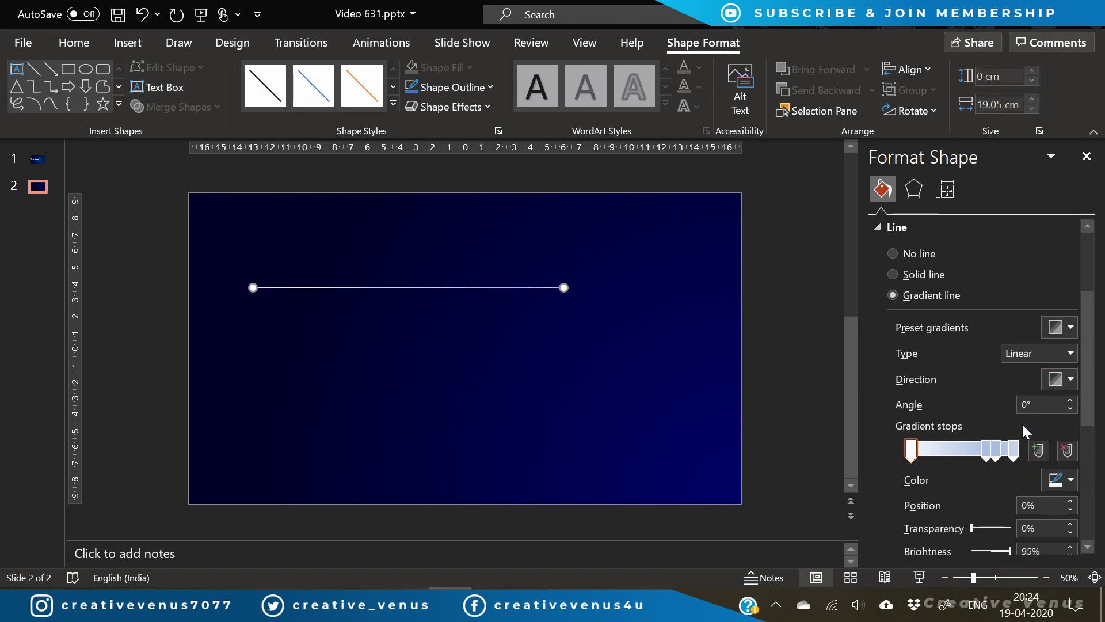
pyautogui.click(1057, 482)
pyautogui.click(994, 489)
pyautogui.click(1067, 450)
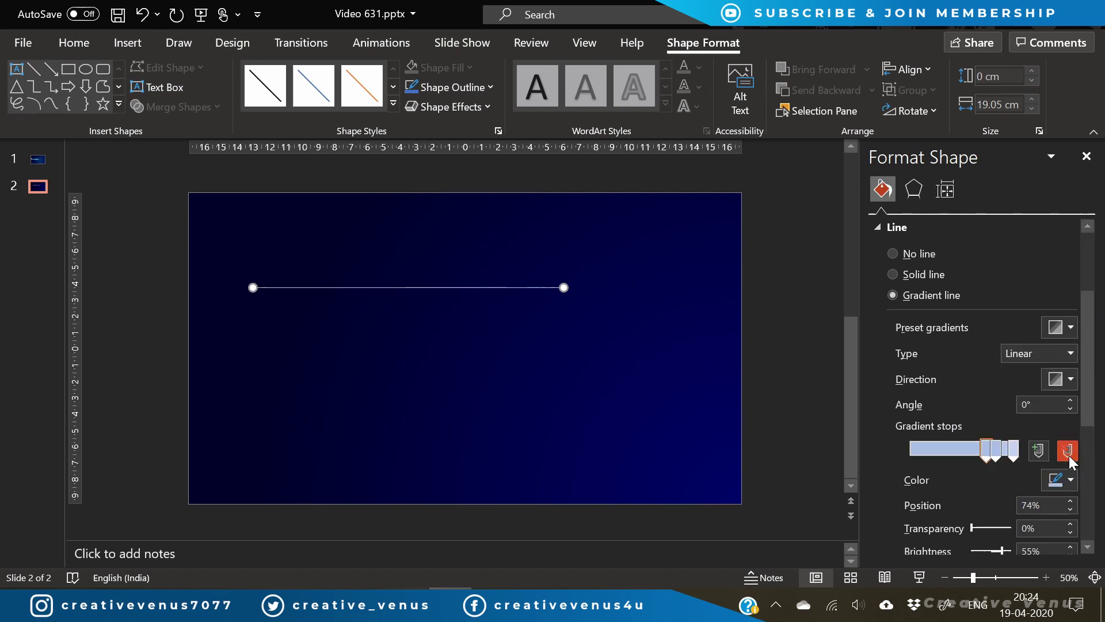
pyautogui.click(1067, 450)
pyautogui.moveTo(995, 449); pyautogui.dragTo(858, 446)
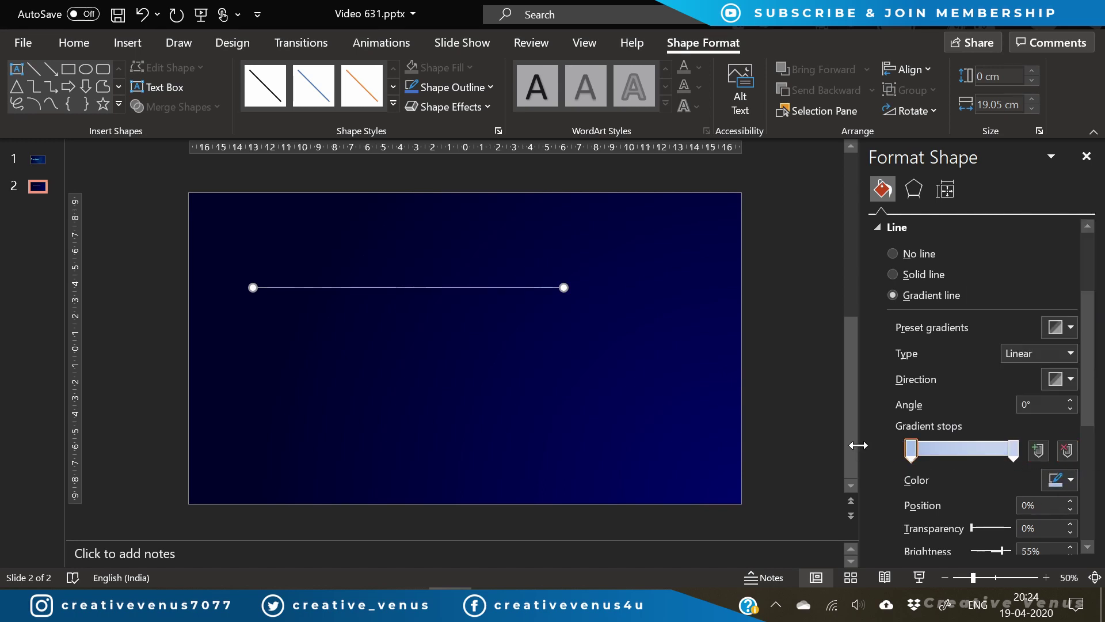
# Colour both gradient stops cyan and make the left stop 100% transparent
pyautogui.click(1069, 481)
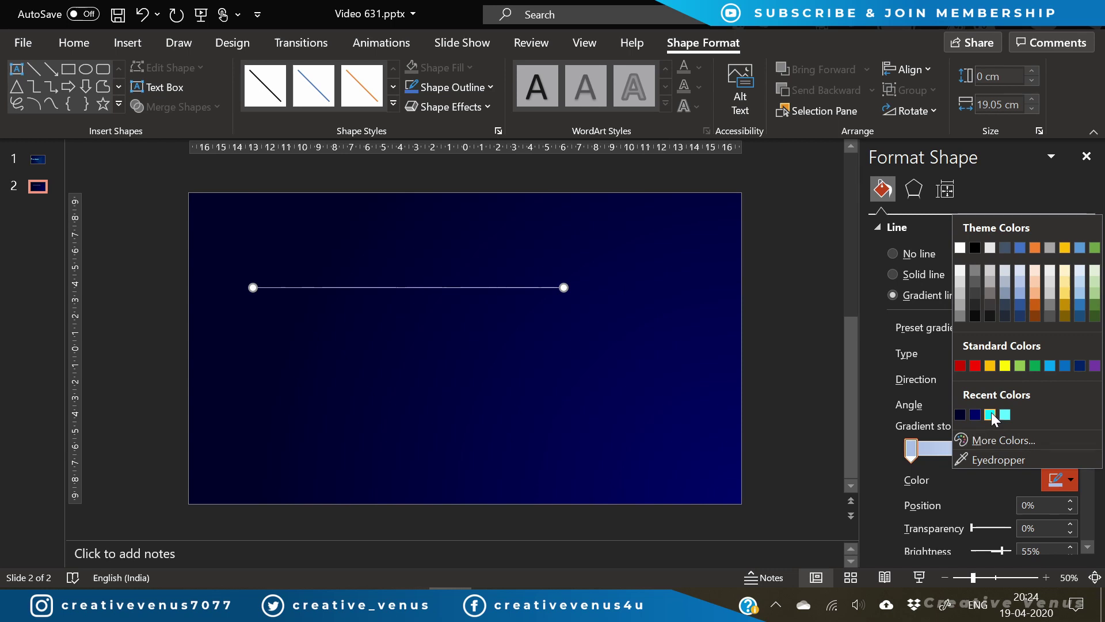
pyautogui.click(990, 414)
pyautogui.click(1011, 450)
pyautogui.click(1070, 480)
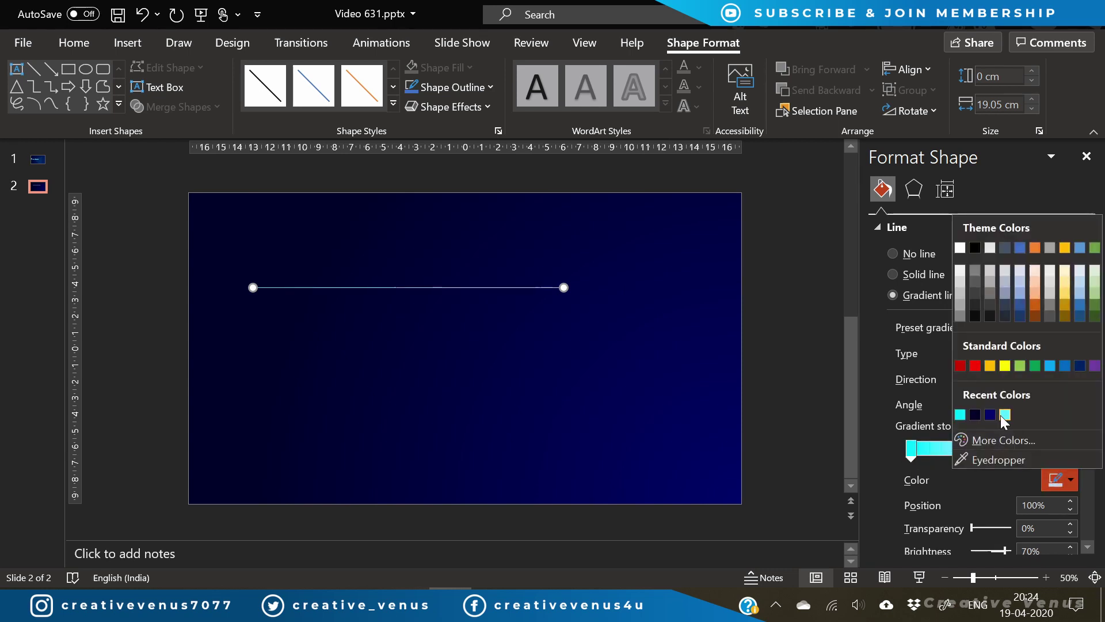
pyautogui.click(999, 414)
pyautogui.click(908, 455)
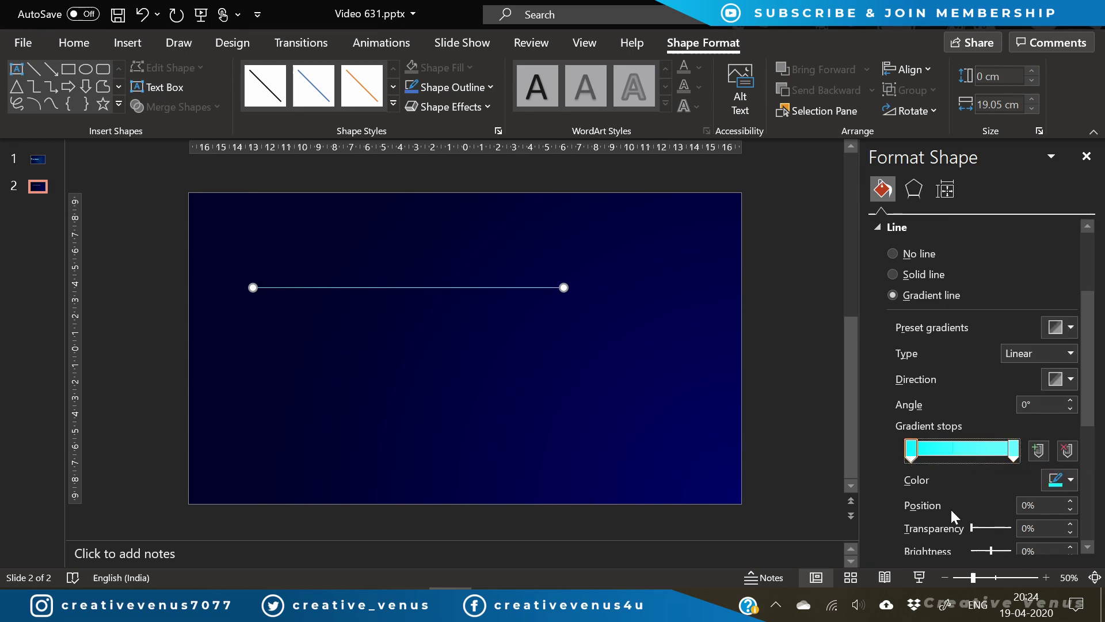
pyautogui.moveTo(971, 526); pyautogui.dragTo(1027, 525)
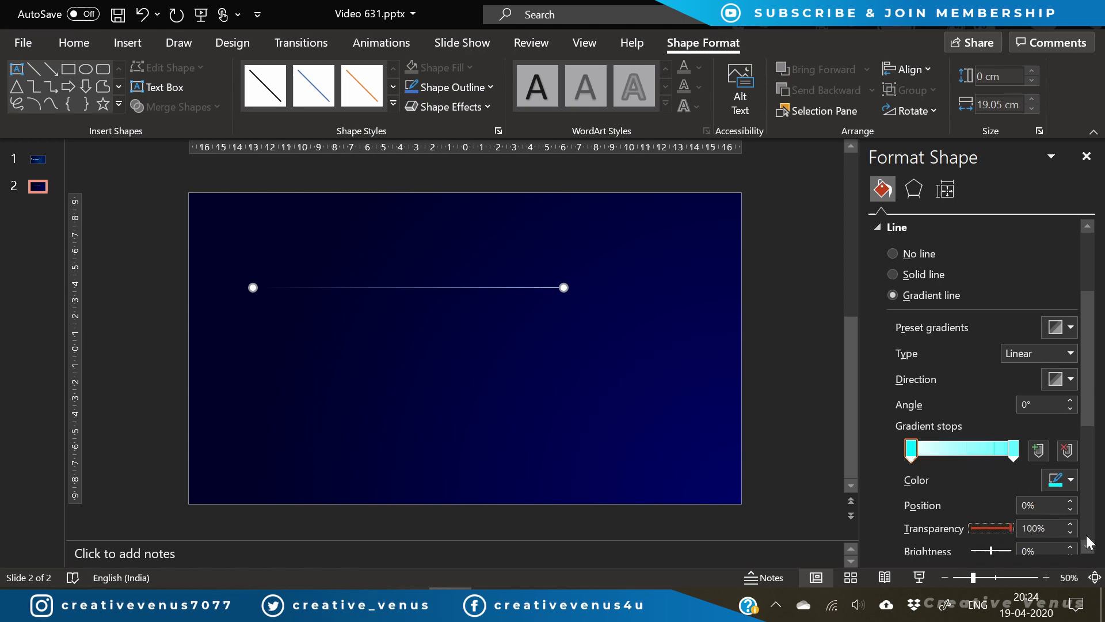
pyautogui.click(459, 375)
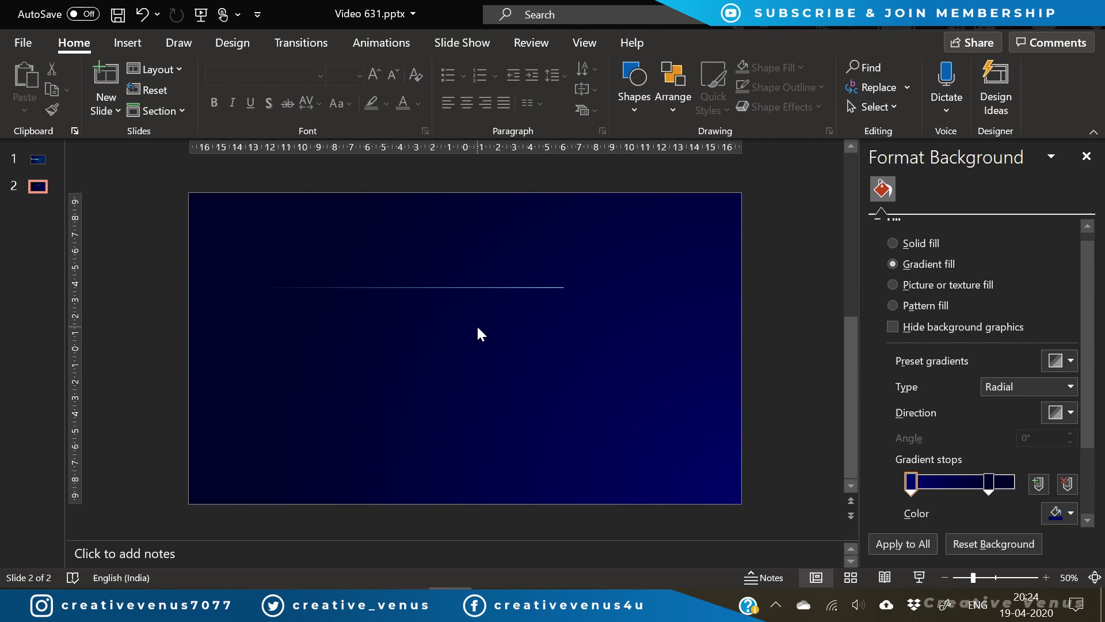
pyautogui.click(509, 288)
pyautogui.click(574, 351)
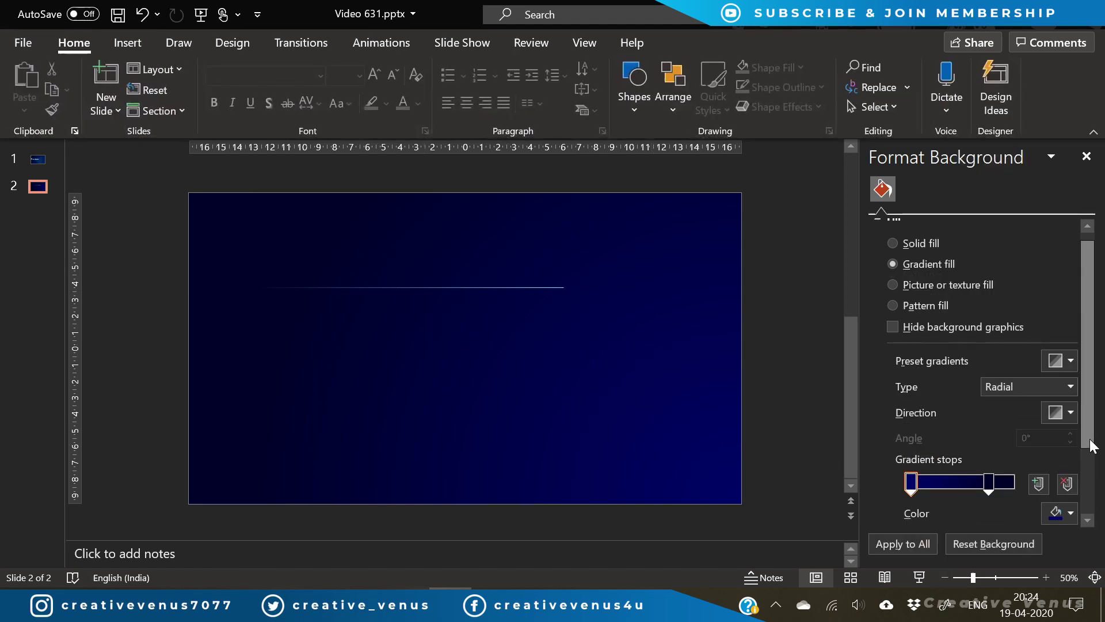
# Set the cyan line's Cap type to Round and Join type to Round
pyautogui.moveTo(1088, 443); pyautogui.dragTo(1088, 500)
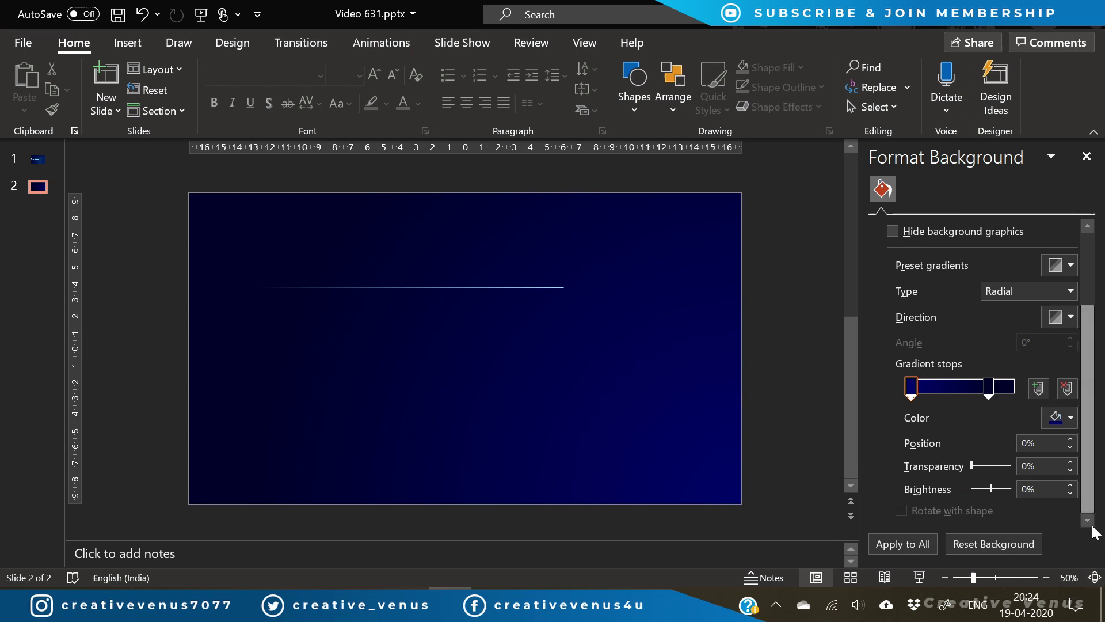
pyautogui.moveTo(1089, 472); pyautogui.dragTo(1086, 336)
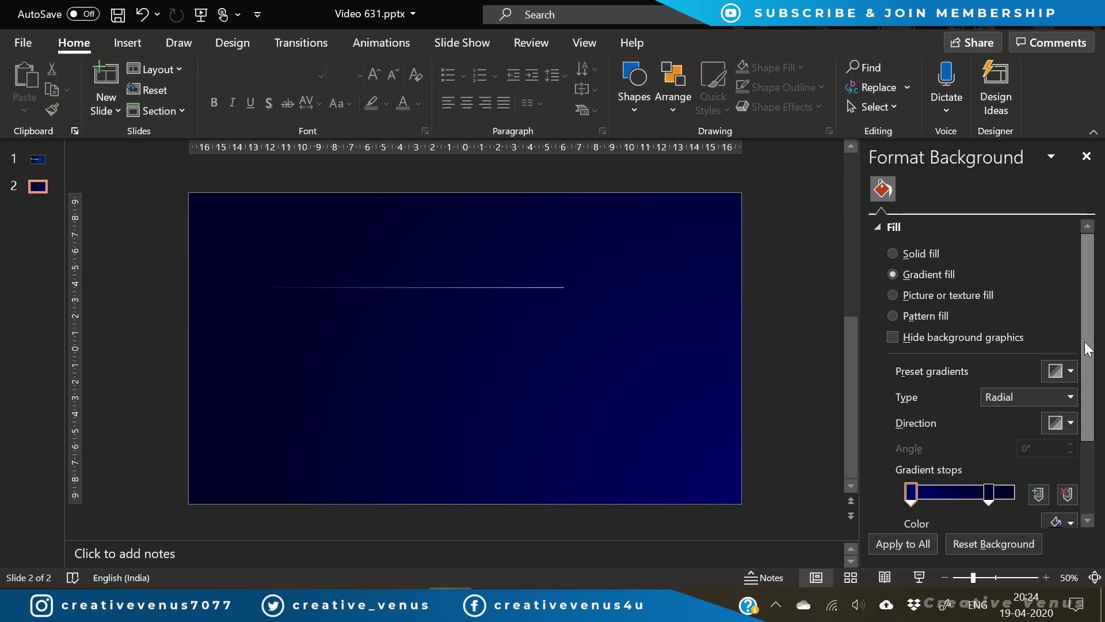
pyautogui.click(560, 287)
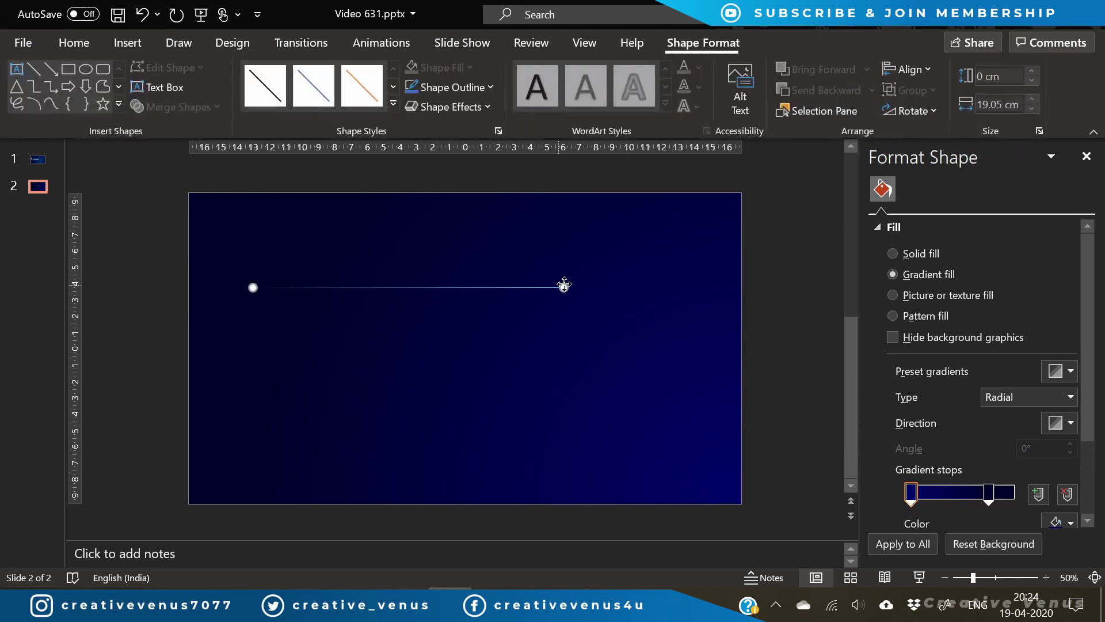
pyautogui.moveTo(1090, 288); pyautogui.dragTo(1101, 490)
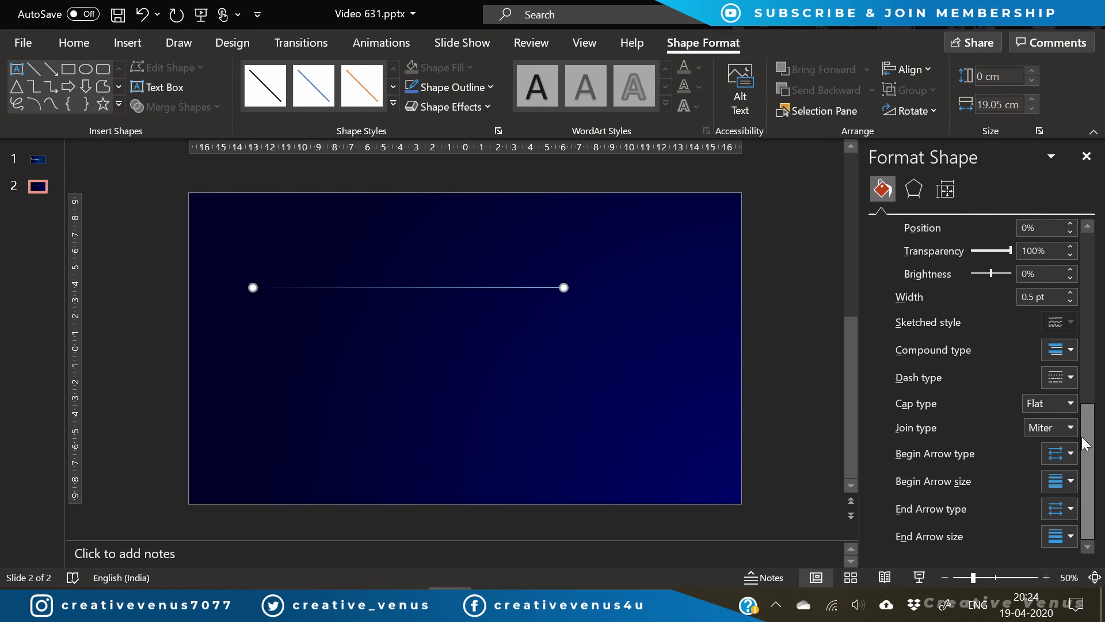
pyautogui.click(1072, 403)
pyautogui.click(1052, 441)
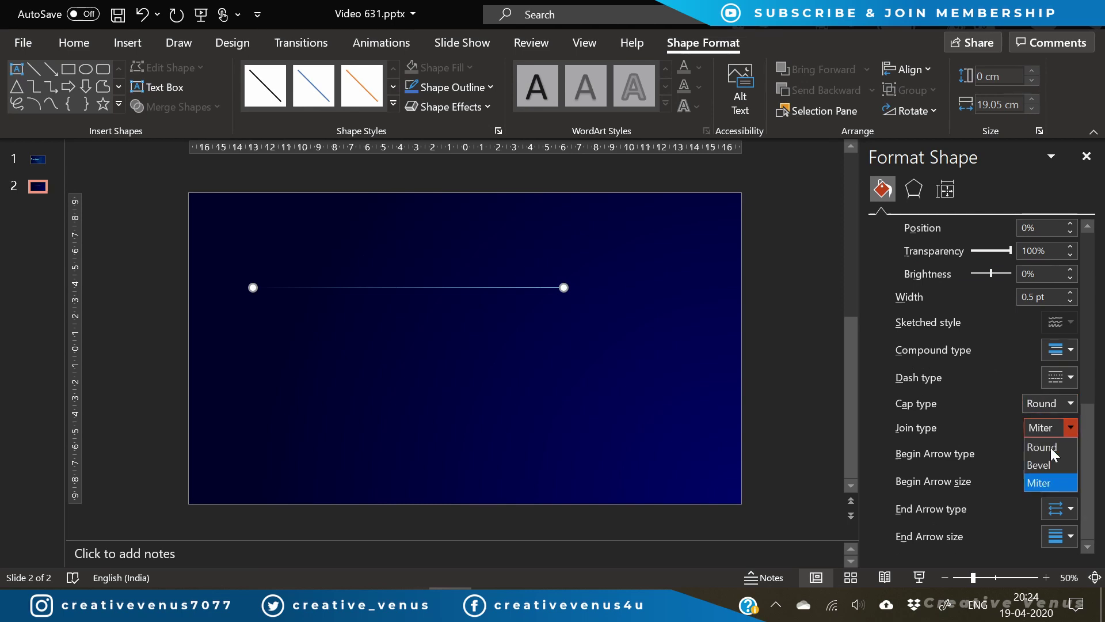
pyautogui.click(1037, 449)
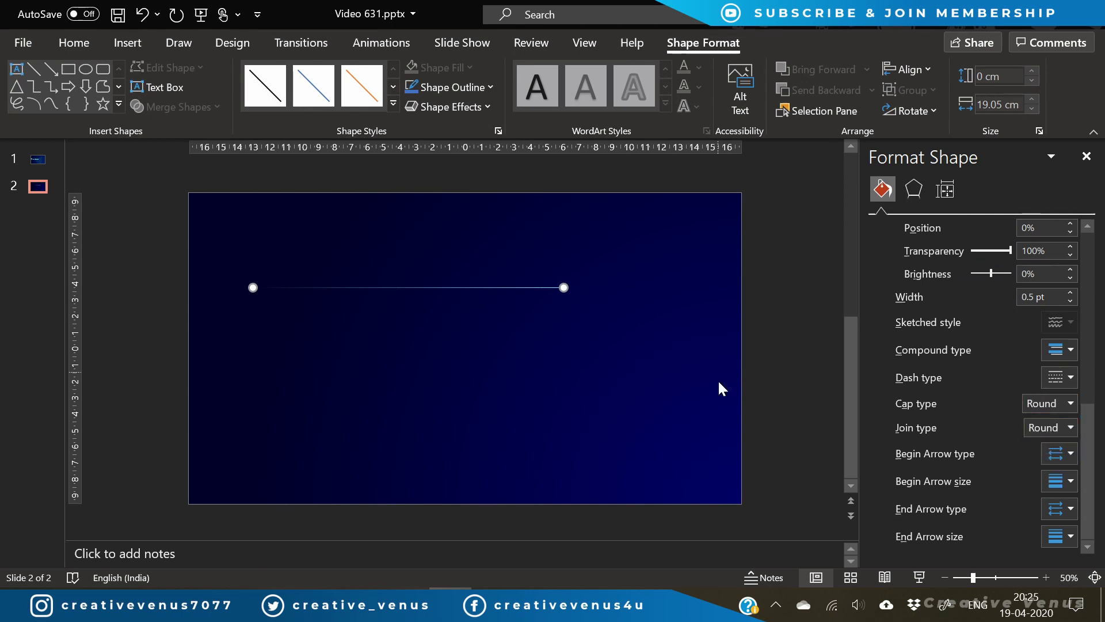
pyautogui.click(748, 378)
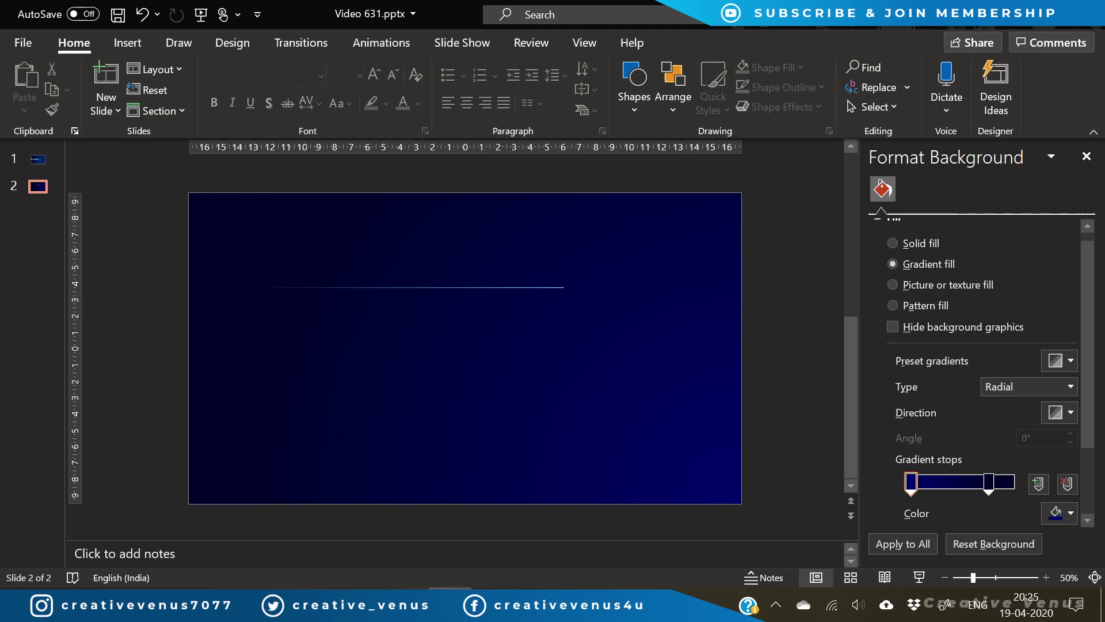
# Move the line past the slide's left edge and apply a Right motion path to it
pyautogui.click(950, 583)
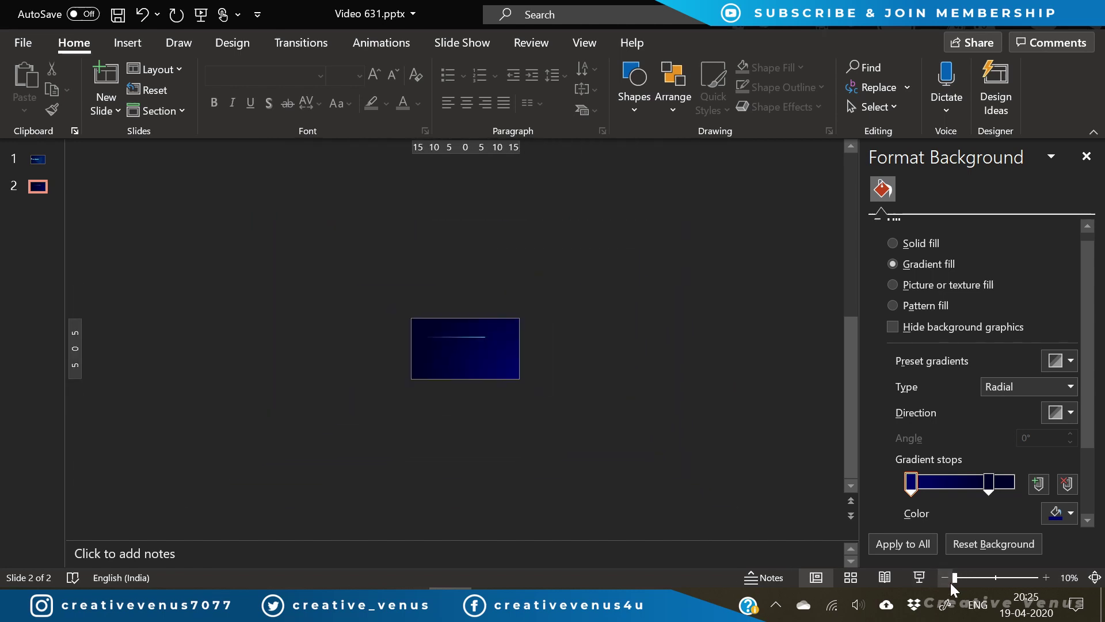
pyautogui.moveTo(454, 338); pyautogui.dragTo(380, 340)
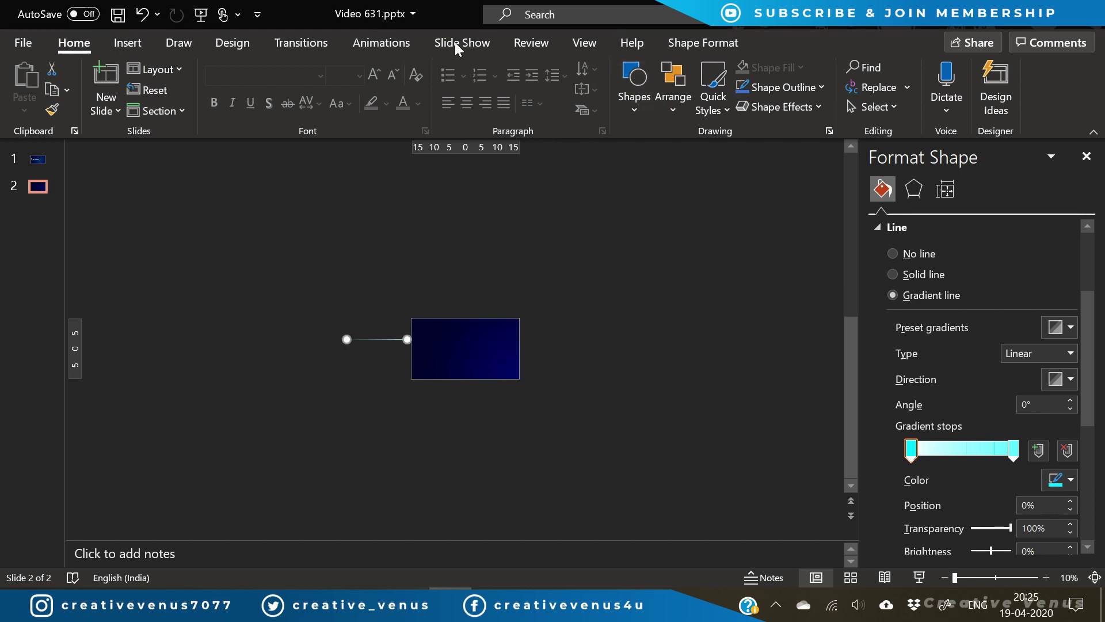
pyautogui.click(388, 39)
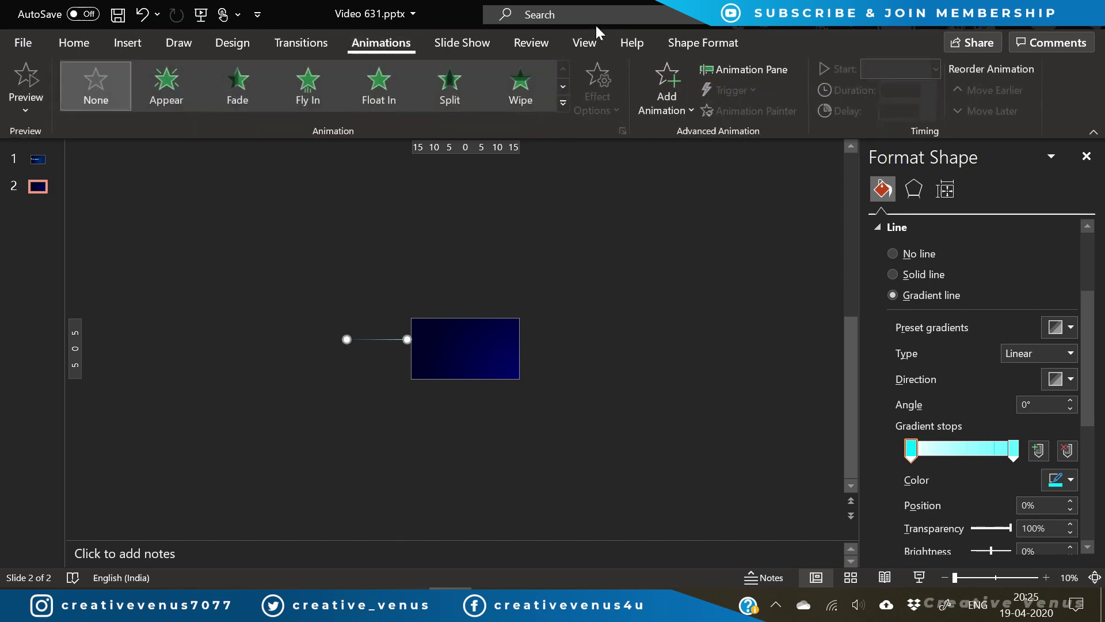
pyautogui.click(668, 103)
pyautogui.click(706, 535)
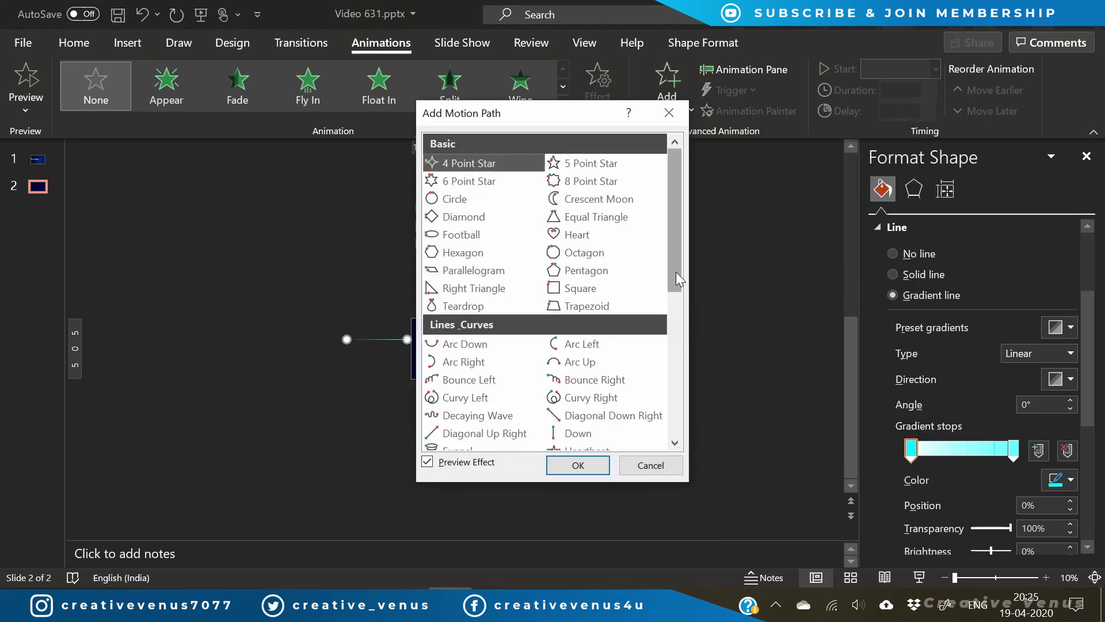
pyautogui.moveTo(676, 272); pyautogui.dragTo(682, 326)
pyautogui.click(586, 345)
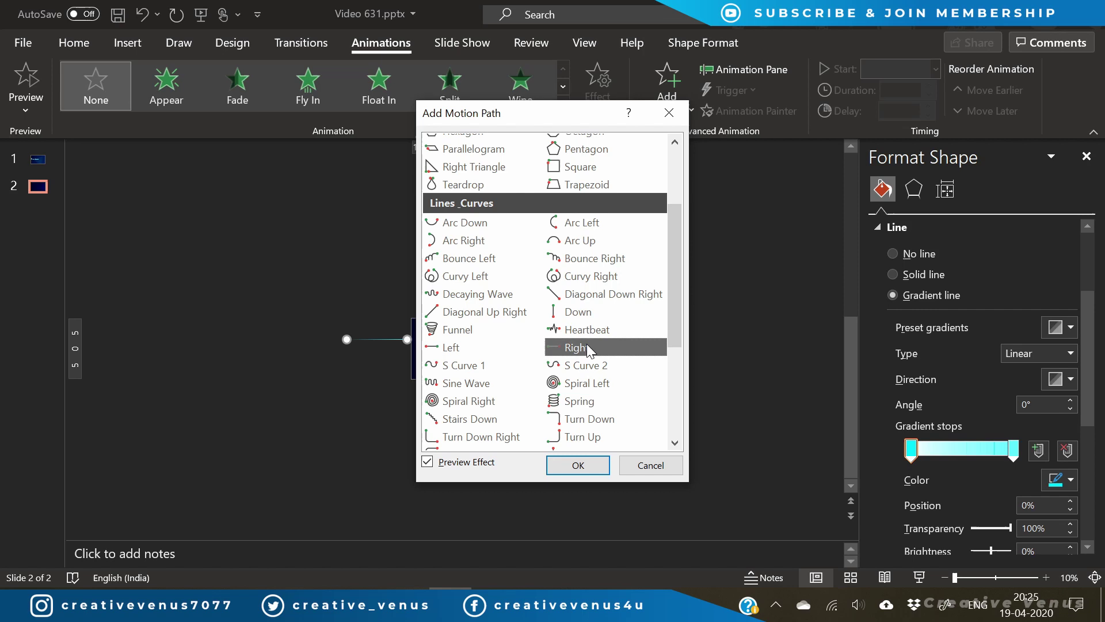
pyautogui.click(578, 465)
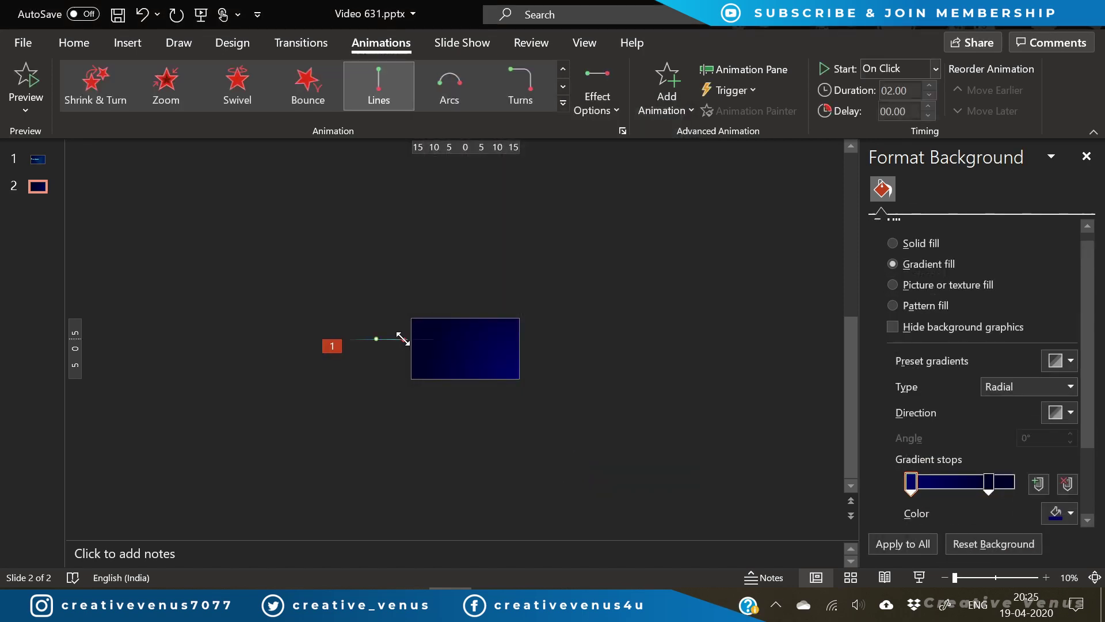
# Stretch the motion path's end point far past the right edge and show the Animation Pane
pyautogui.moveTo(403, 339); pyautogui.dragTo(458, 339)
pyautogui.moveTo(541, 343); pyautogui.dragTo(708, 343)
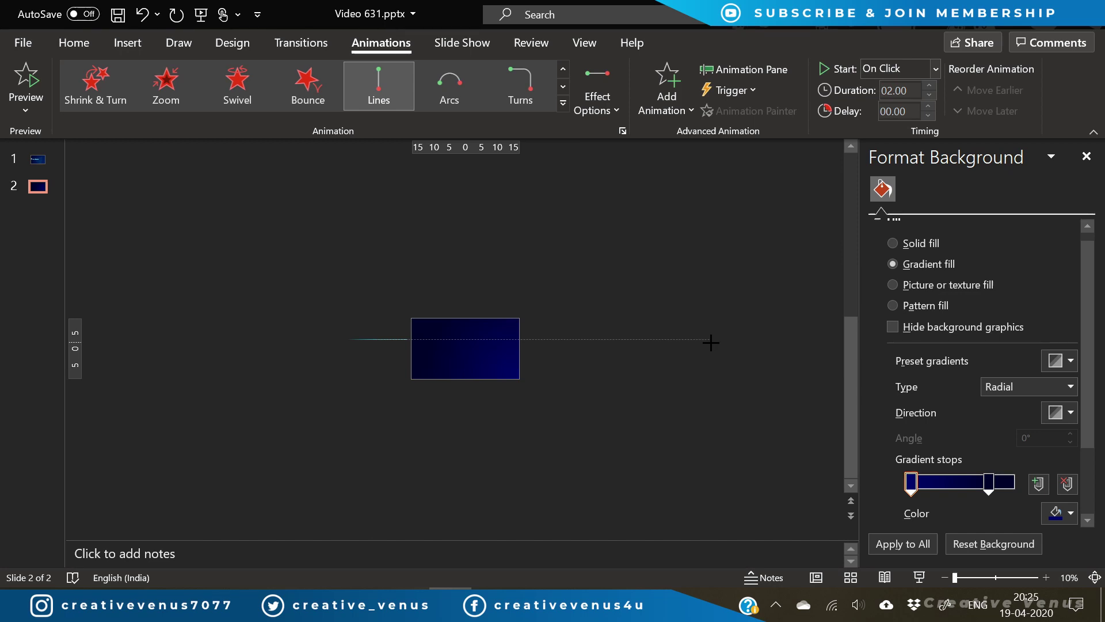
pyautogui.moveTo(712, 342); pyautogui.dragTo(760, 337)
pyautogui.moveTo(752, 337); pyautogui.dragTo(752, 337)
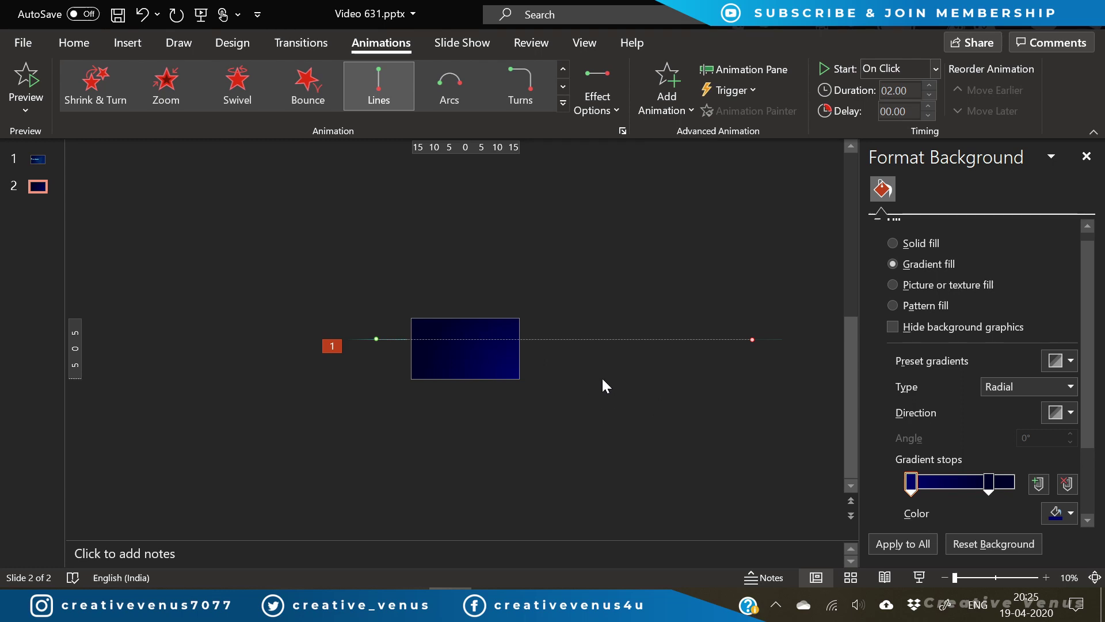
pyautogui.click(738, 70)
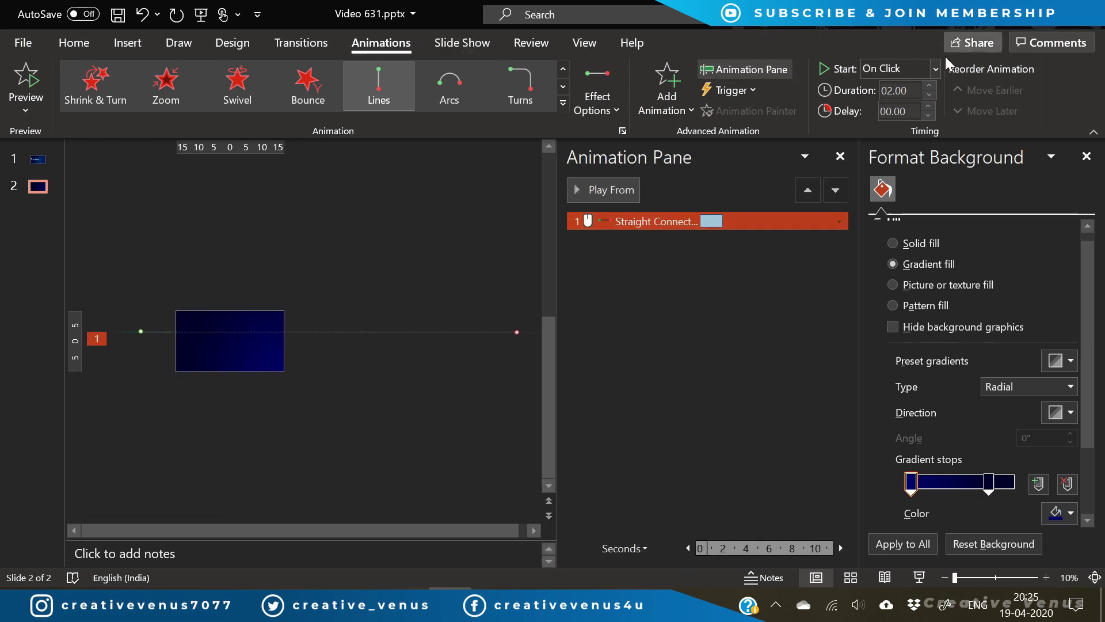
# Set the line's motion animation to start With Previous with a 30-second duration
pyautogui.click(936, 68)
pyautogui.click(913, 110)
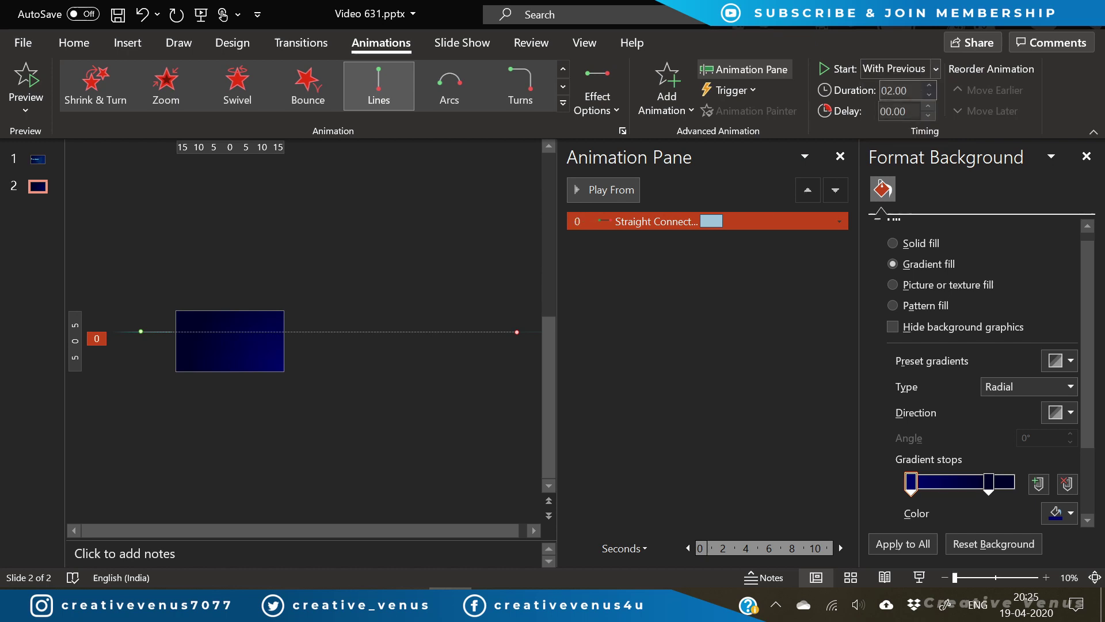
pyautogui.moveTo(881, 91); pyautogui.dragTo(888, 93)
pyautogui.write('30')
pyautogui.press('Return')
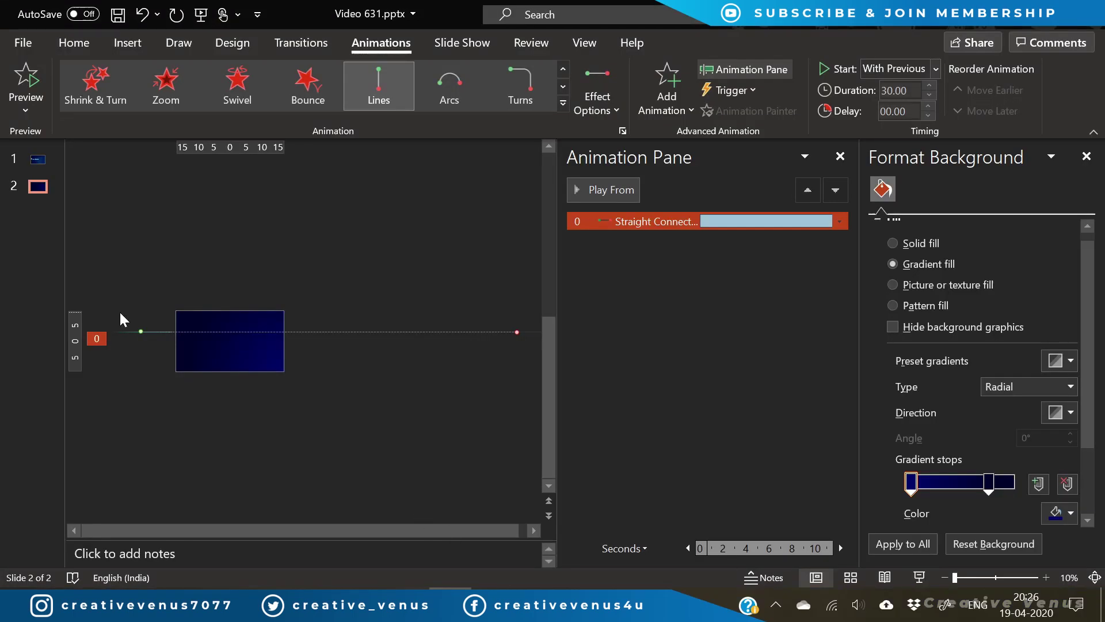
pyautogui.click(163, 338)
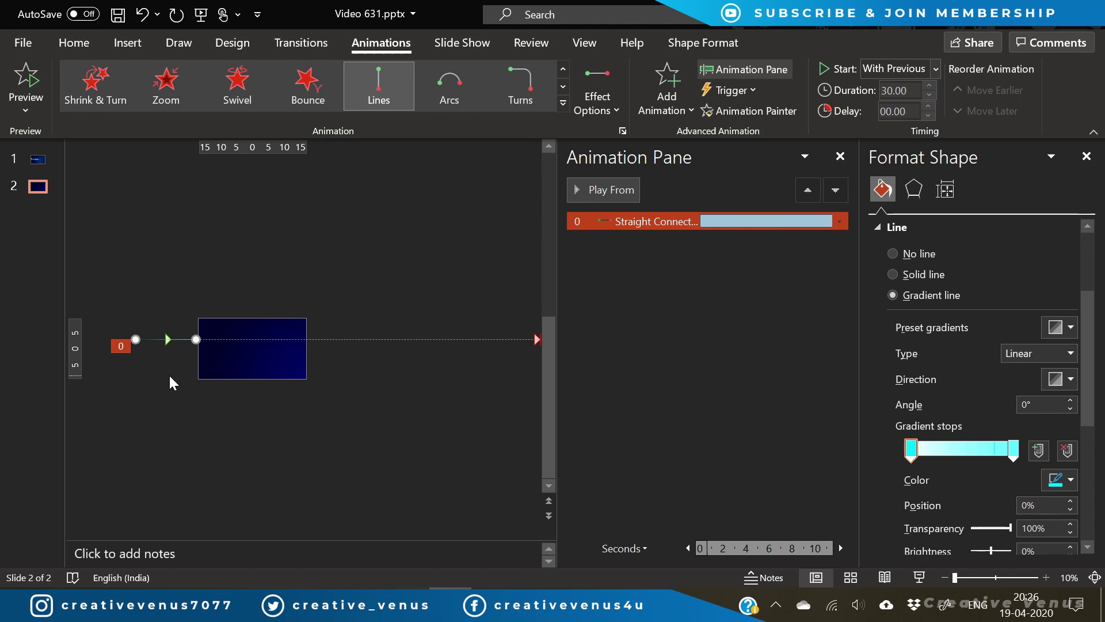
# Add two line copies: one with 0.50 s delay and 32 s duration, one with 28 s duration
pyautogui.hotkey('ctrl', 'd')
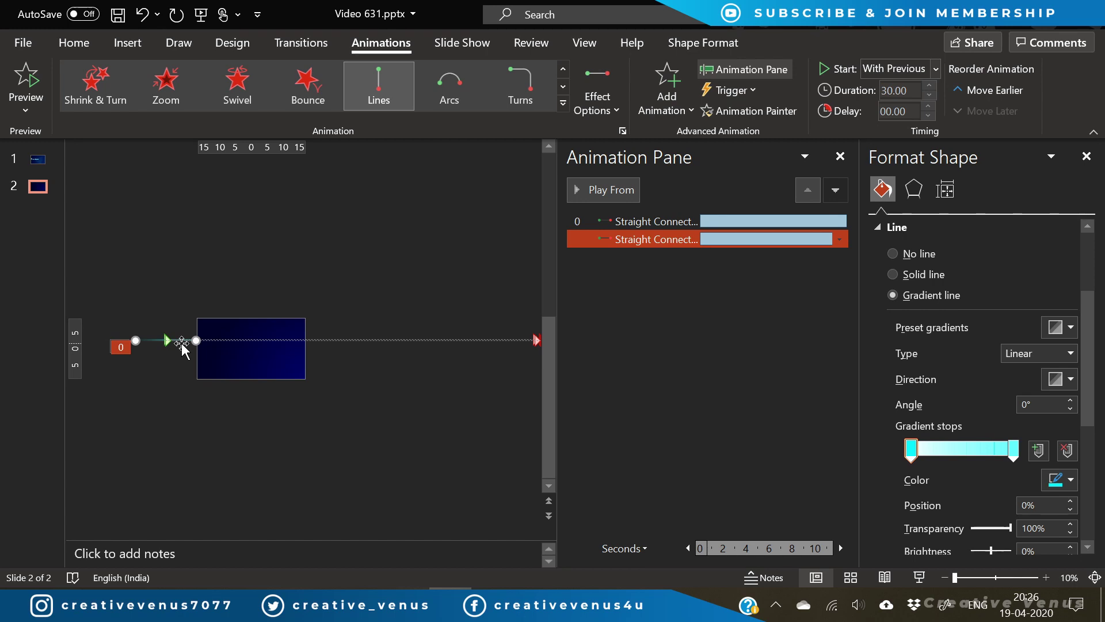
pyautogui.click(927, 106)
pyautogui.click(927, 107)
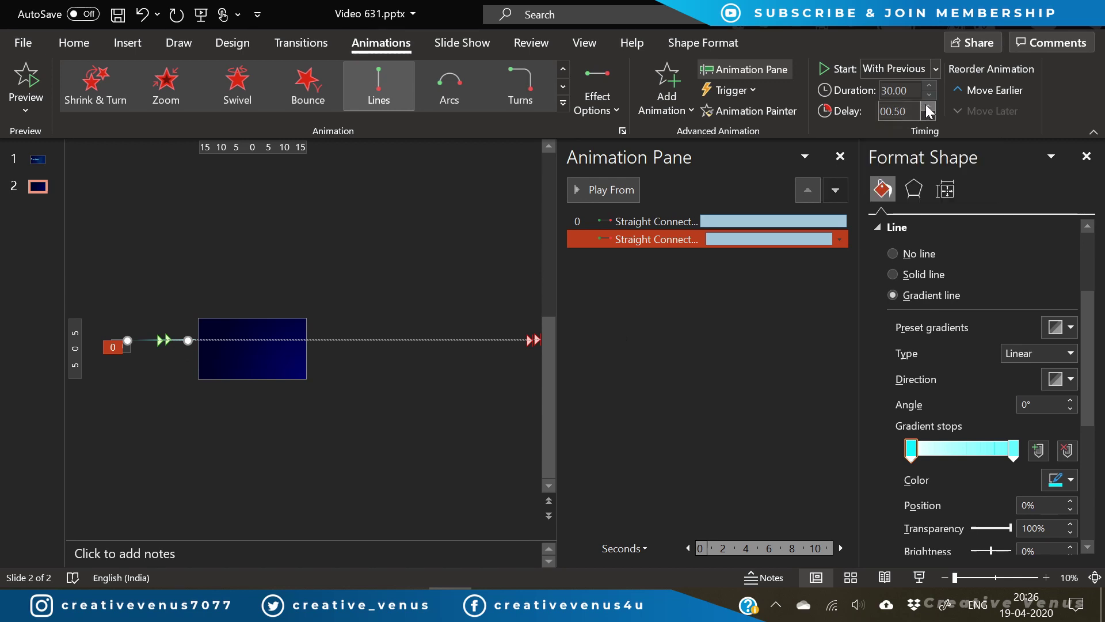
pyautogui.click(918, 89)
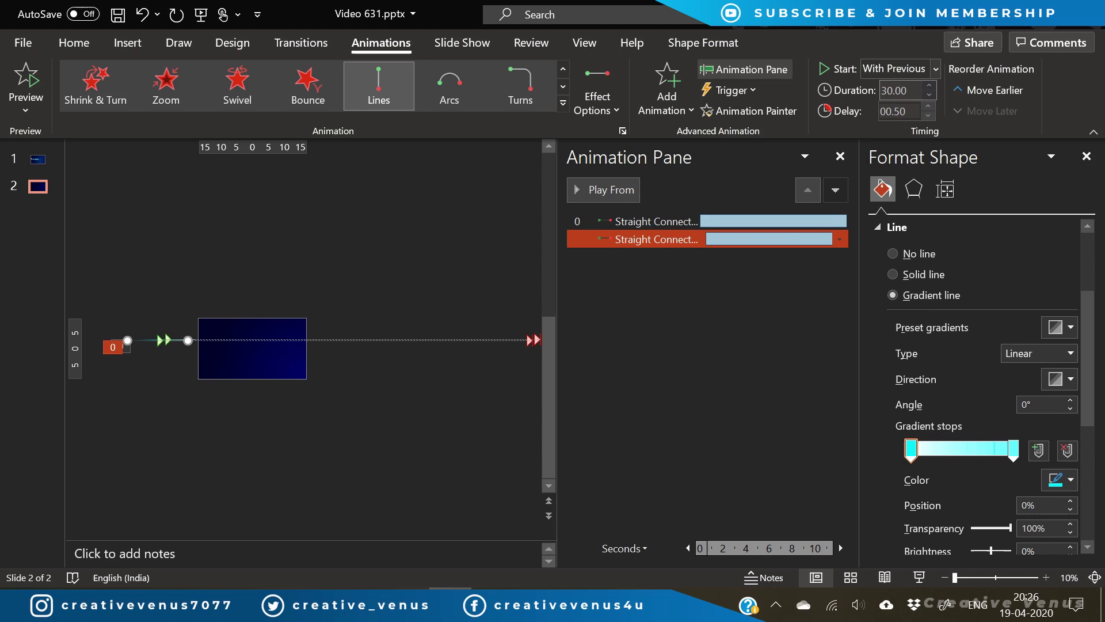
pyautogui.write('32')
pyautogui.hotkey('ctrl', 'd')
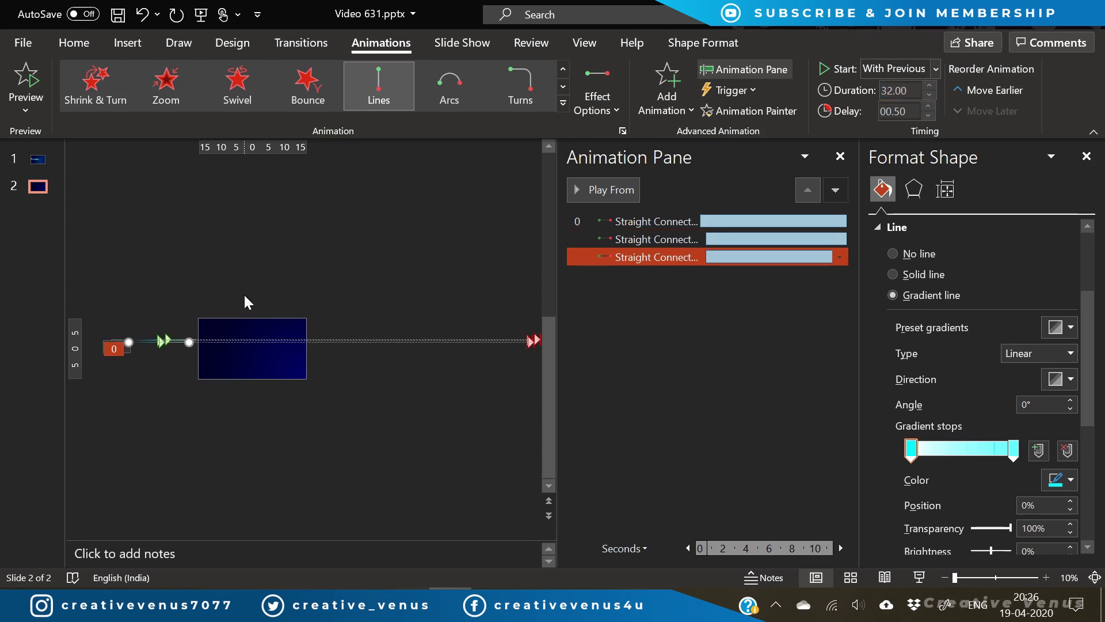
pyautogui.click(928, 106)
pyautogui.click(928, 106)
pyautogui.click(928, 106)
pyautogui.click(907, 91)
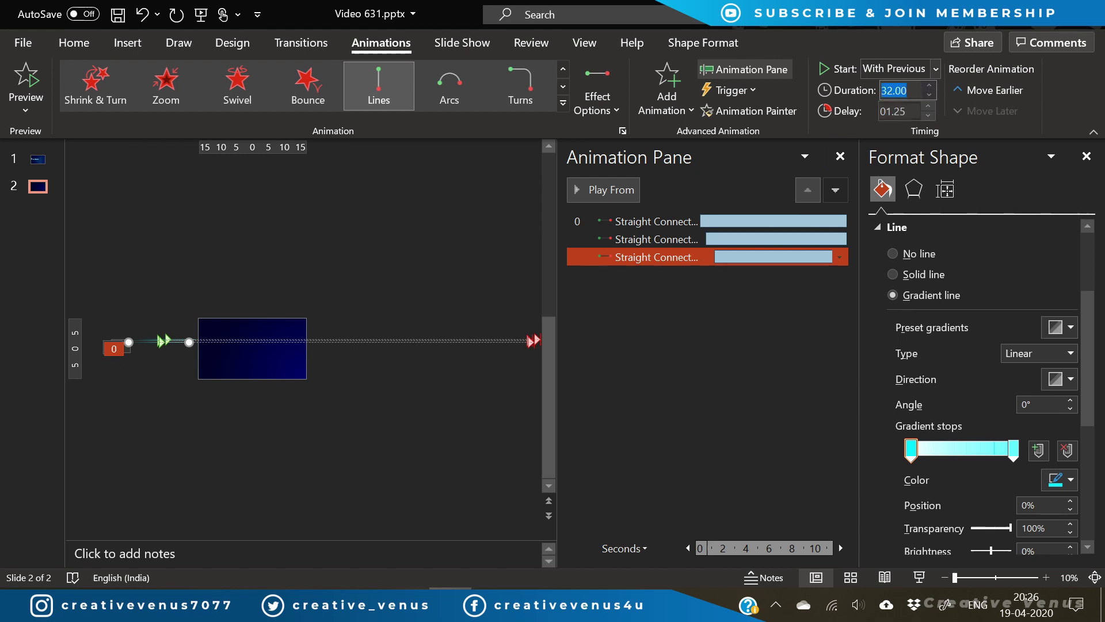
pyautogui.write('28')
pyautogui.press('Return')
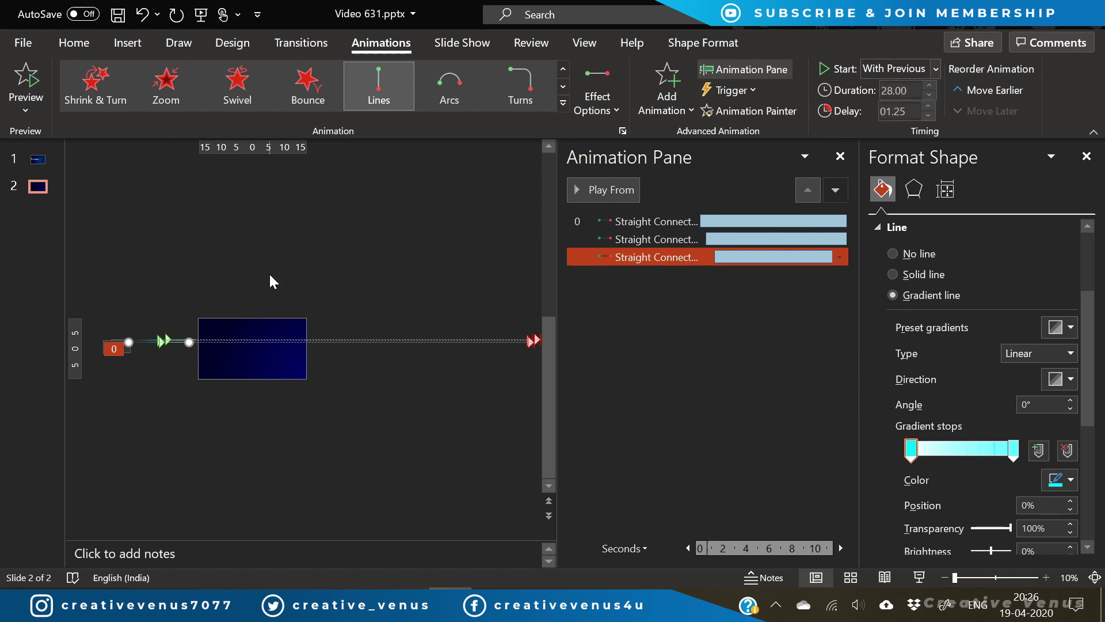
# Add two more copies: 1.75 s delay with 33 s duration, and 1.00 s delay with 26 s
pyautogui.hotkey('ctrl', 'd')
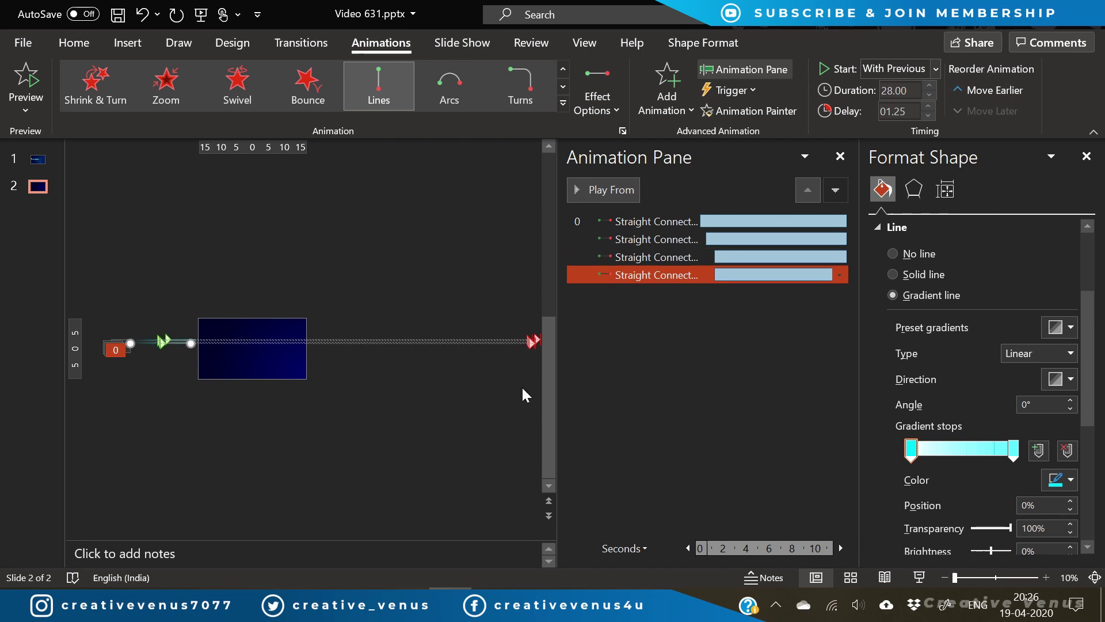
pyautogui.click(928, 106)
pyautogui.click(928, 106)
pyautogui.hotkey('shift', 'Tab')
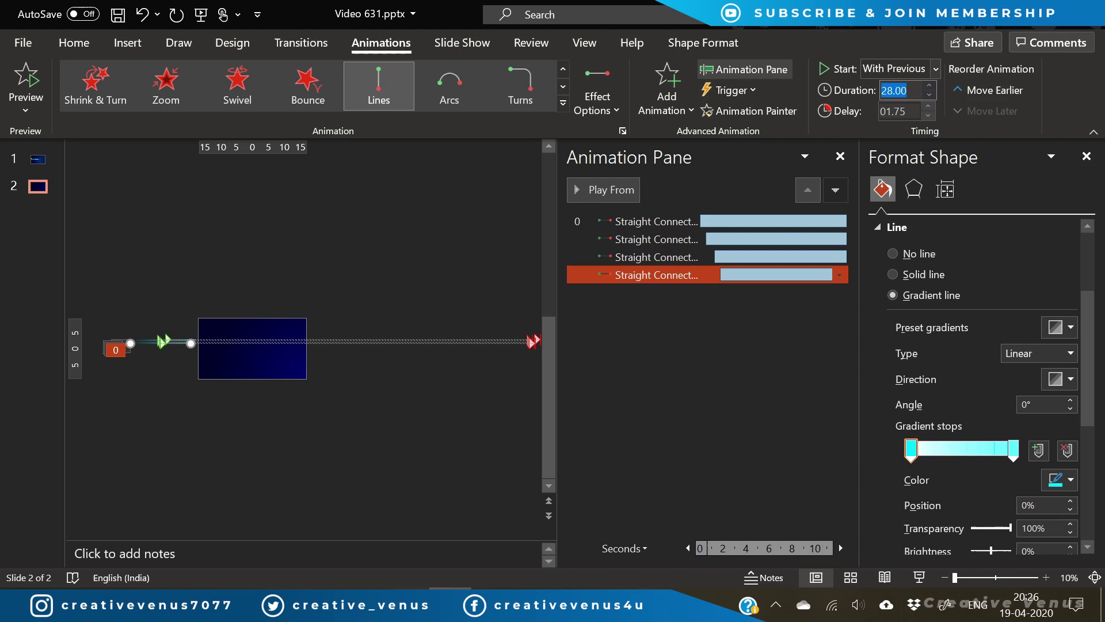
pyautogui.write('33')
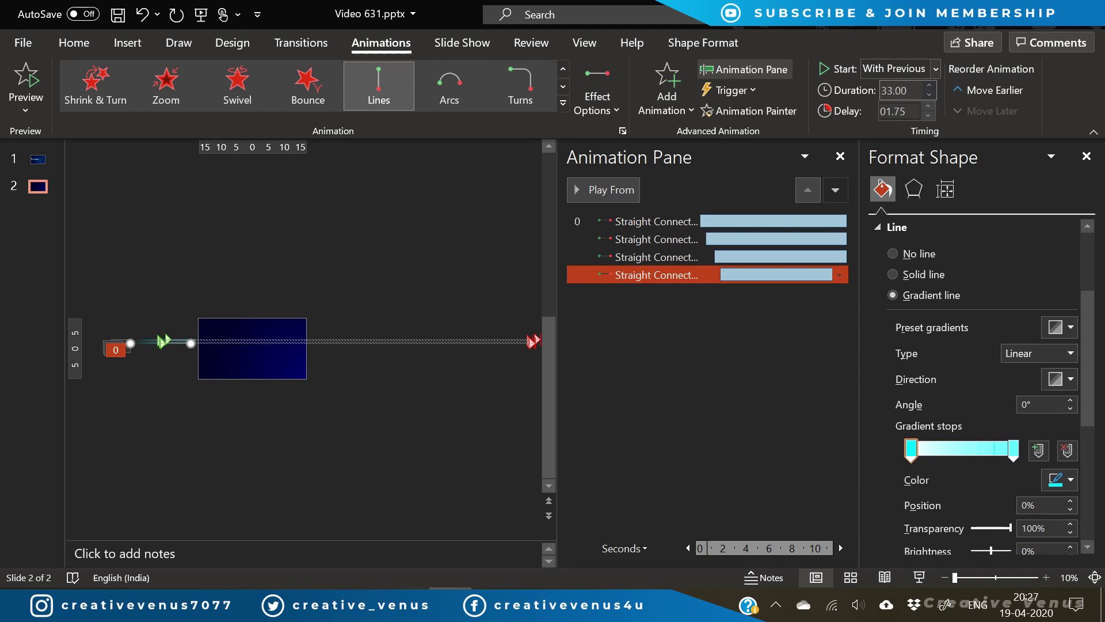
pyautogui.press('Return')
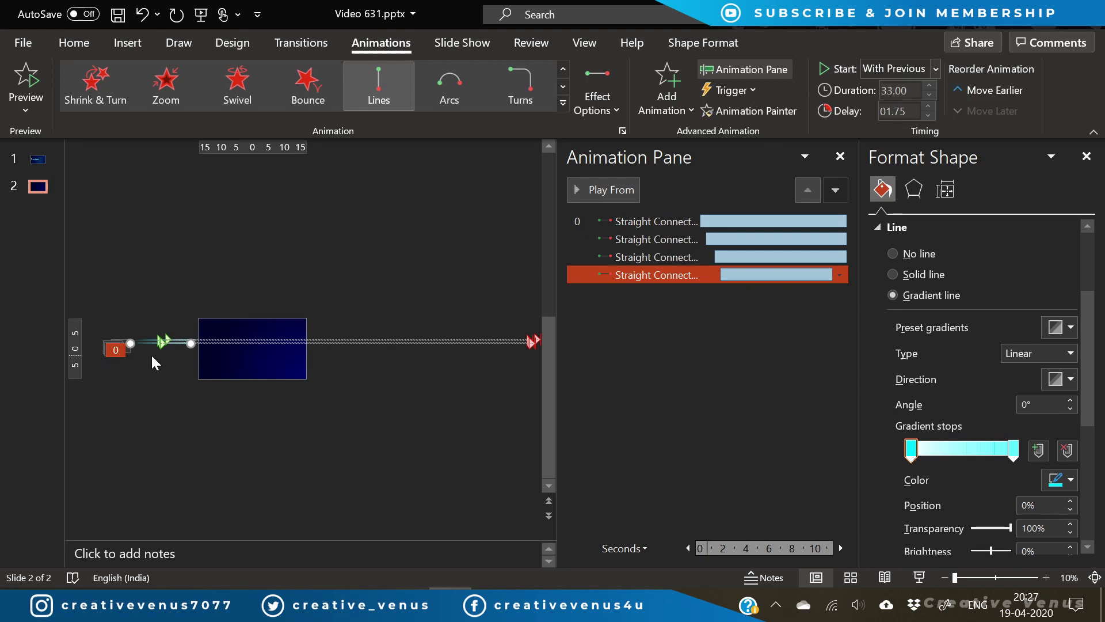
pyautogui.hotkey('ctrl', 'd')
pyautogui.press('Up')
pyautogui.press('Up')
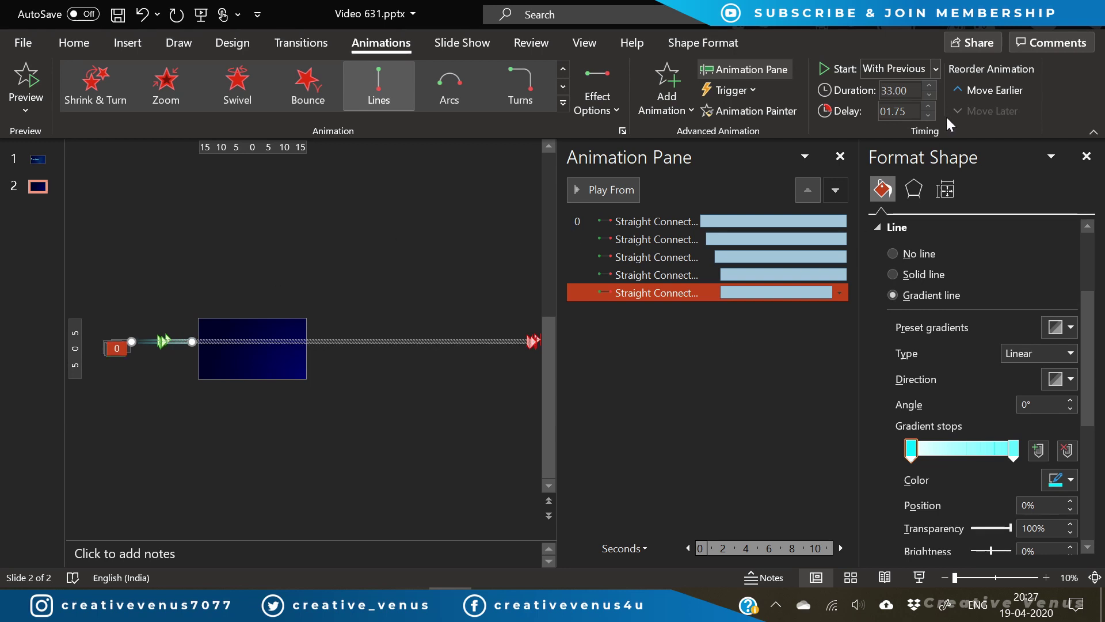
pyautogui.click(927, 115)
pyautogui.click(928, 116)
pyautogui.click(928, 115)
pyautogui.hotkey('shift', 'Tab')
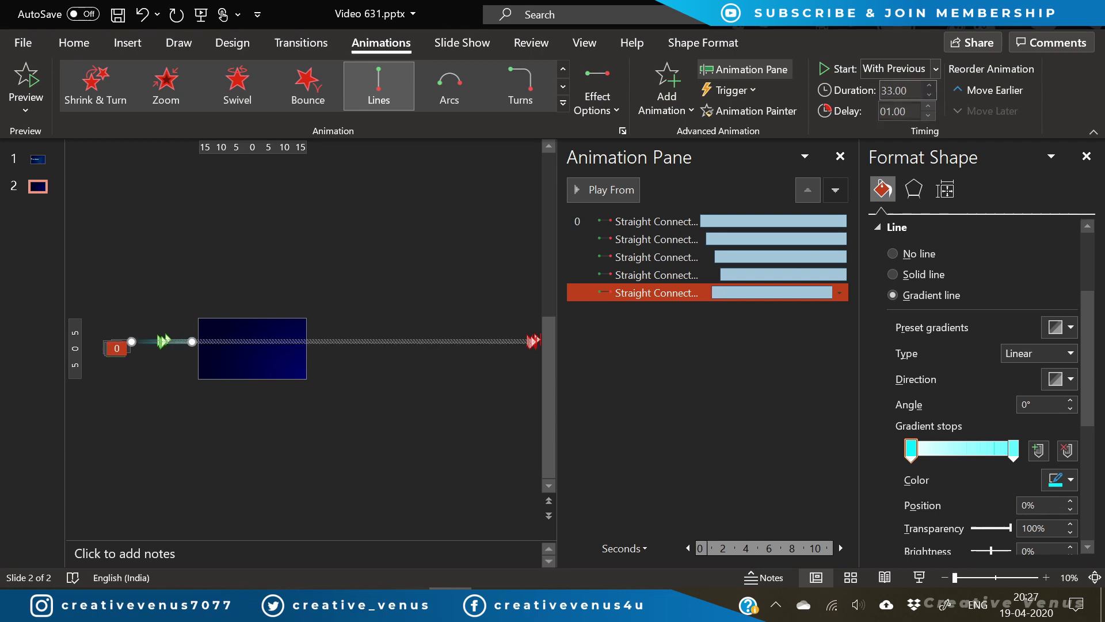
pyautogui.write('26')
pyautogui.press('Return')
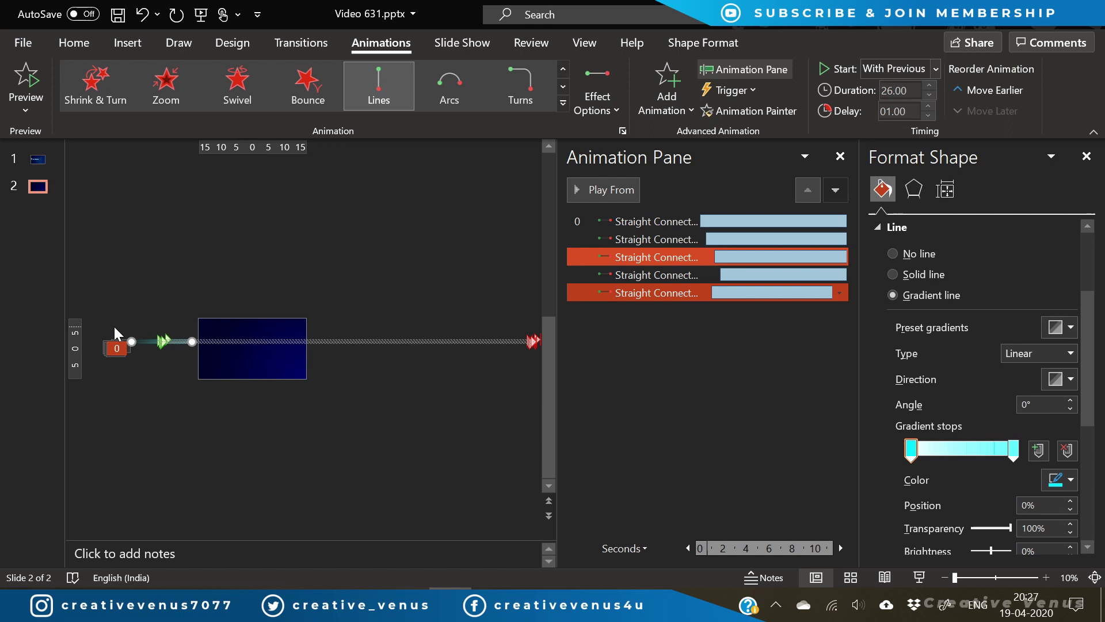
# Duplicate all five animated lines twice, nudging each new set further left
pyautogui.hotkey('ctrl', 'a')
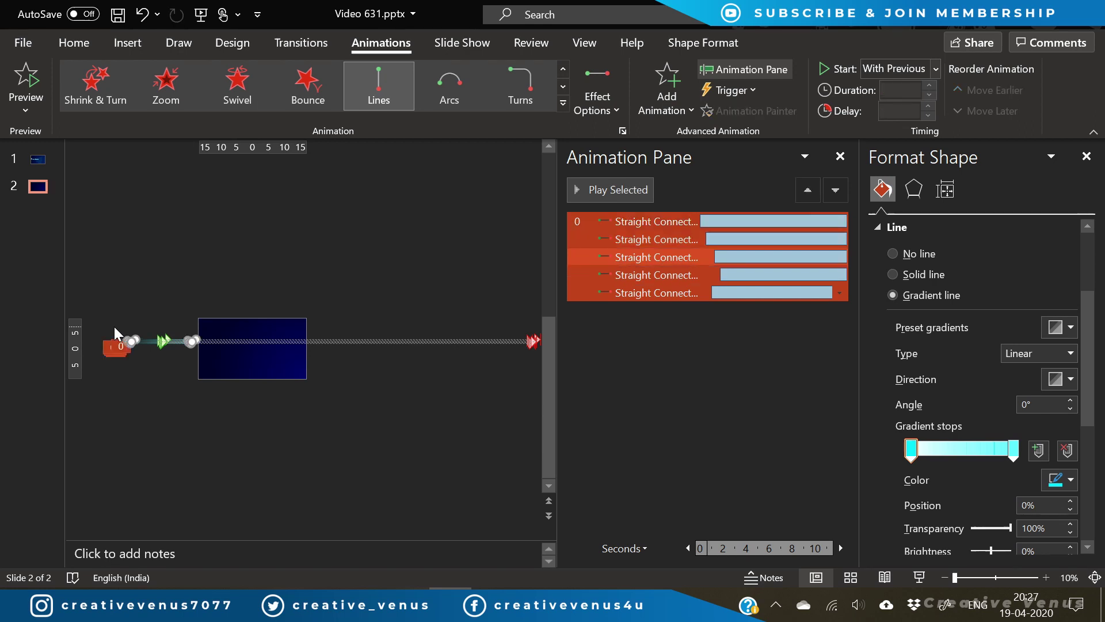
pyautogui.hotkey('ctrl', 'd')
pyautogui.press('Left')
pyautogui.press('Left')
pyautogui.press('Left')
pyautogui.press('Left')
pyautogui.press('Left')
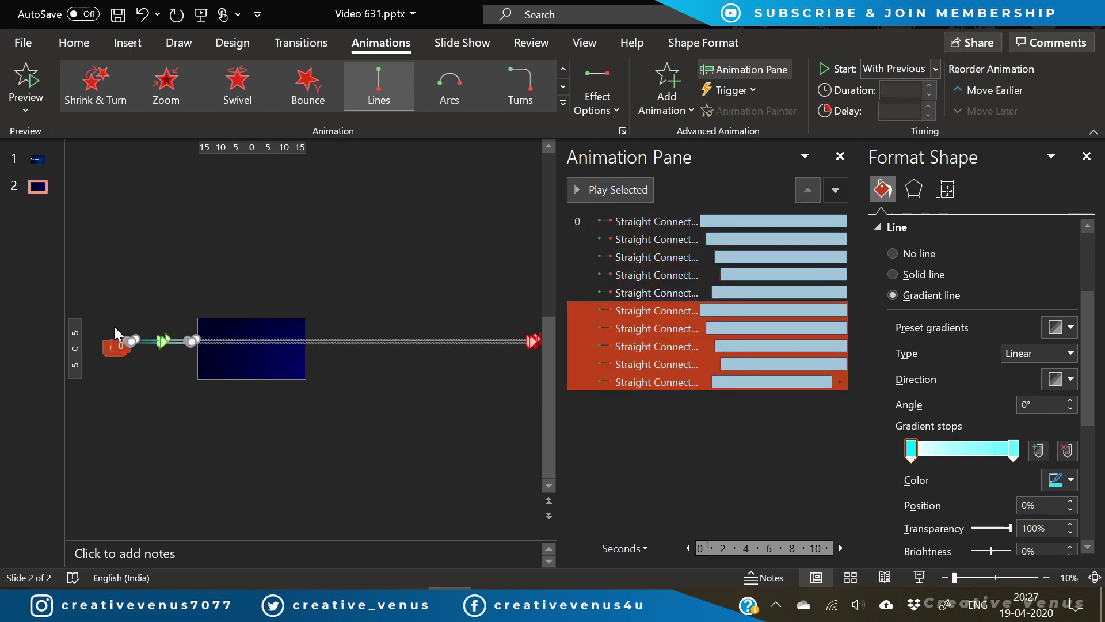
pyautogui.press('Left')
pyautogui.press('Left')
pyautogui.press('Left')
pyautogui.press('Left')
pyautogui.press('Left')
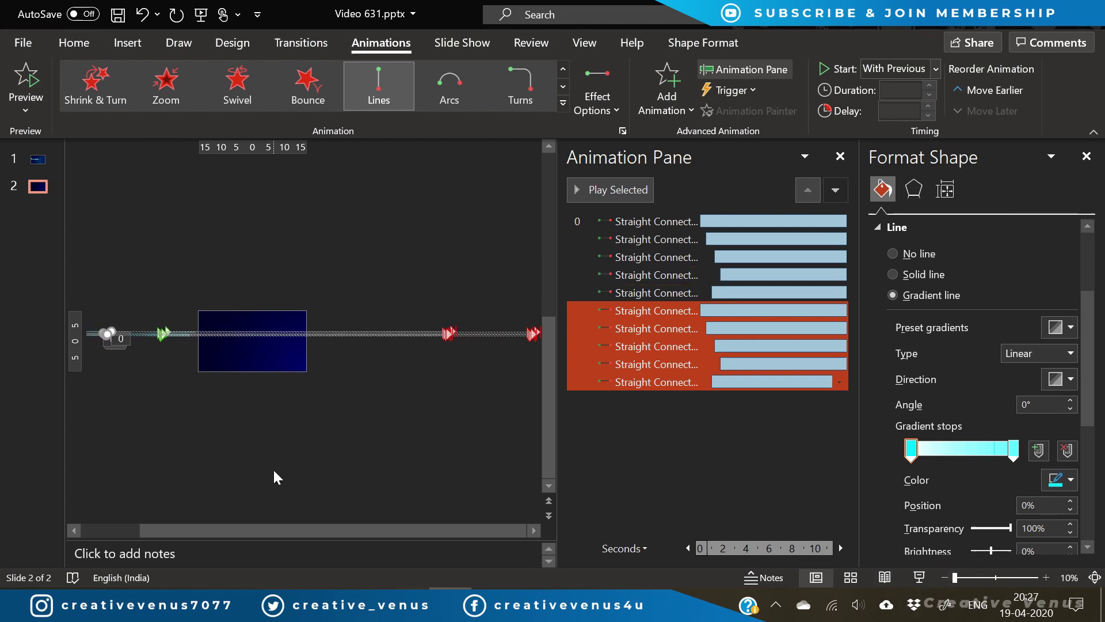
pyautogui.hotkey('ctrl', 'd')
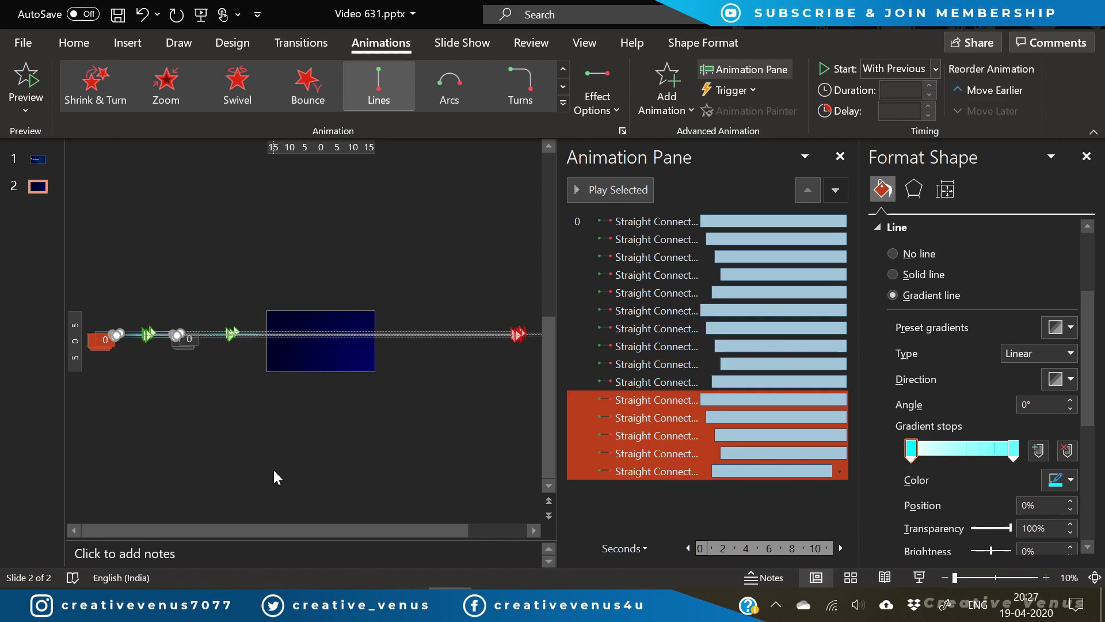
pyautogui.press('Left')
pyautogui.press('Left')
pyautogui.press('Left')
pyautogui.press('Left')
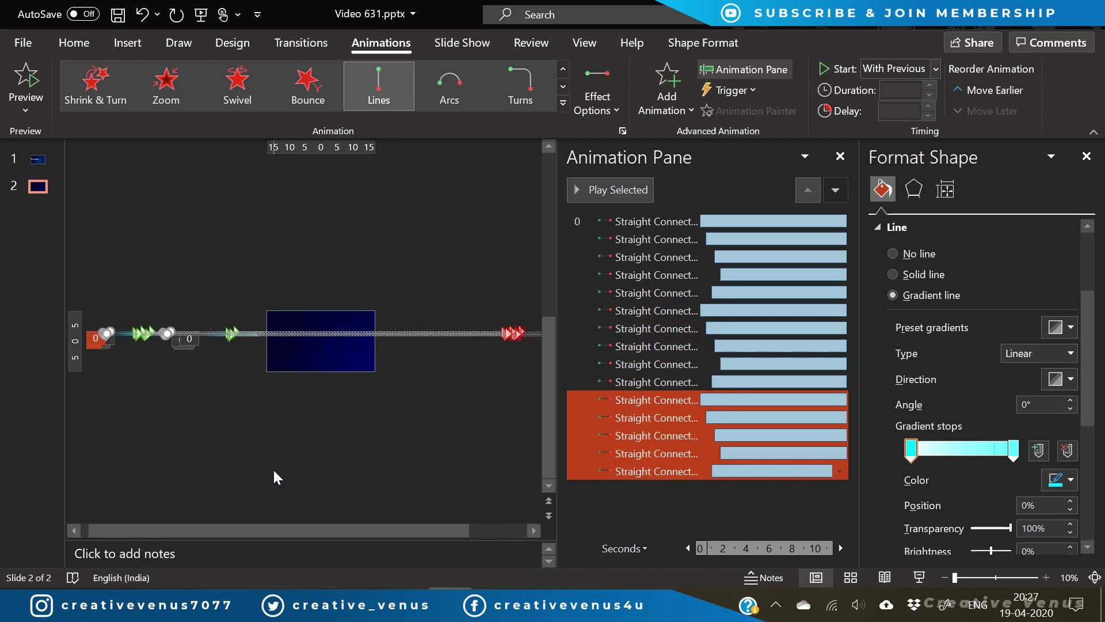
pyautogui.press('Left')
pyautogui.press('Left')
pyautogui.press('Left')
pyautogui.press('Left')
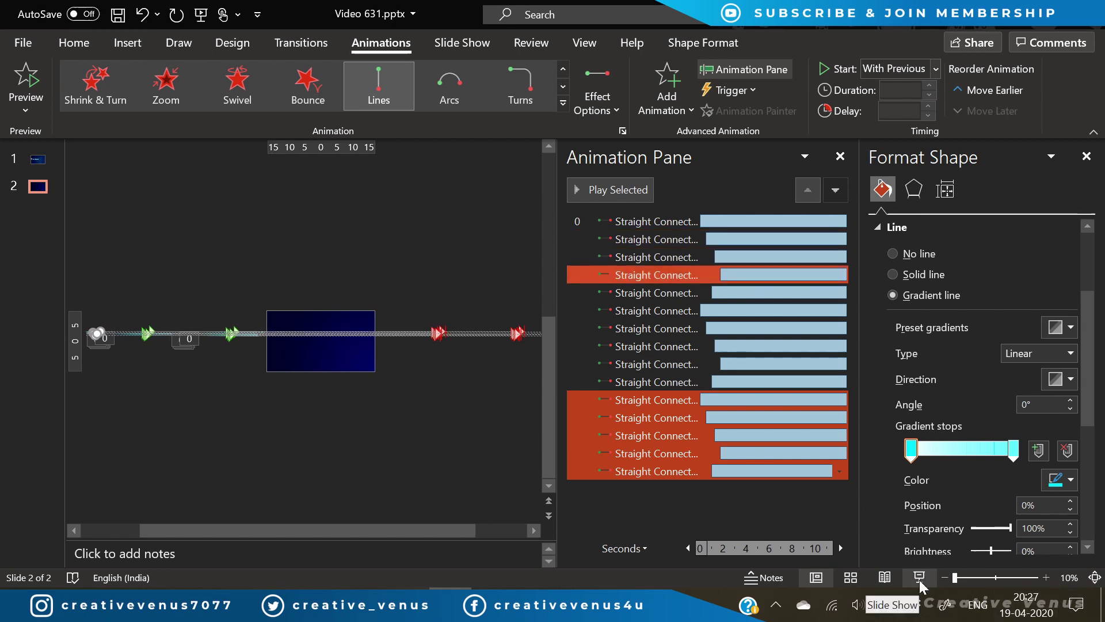
# Set all line animations to repeat Until End of Slide with 0-second smooth start and end
pyautogui.click(639, 464)
pyautogui.hotkey('ctrl', 'a')
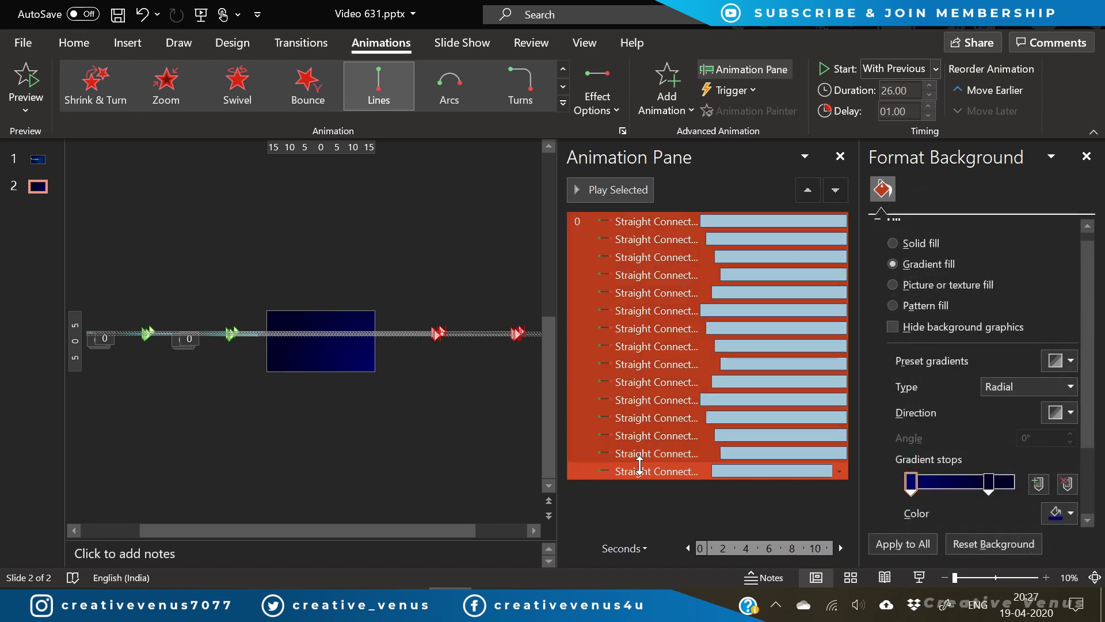
pyautogui.click(839, 470)
pyautogui.click(747, 393)
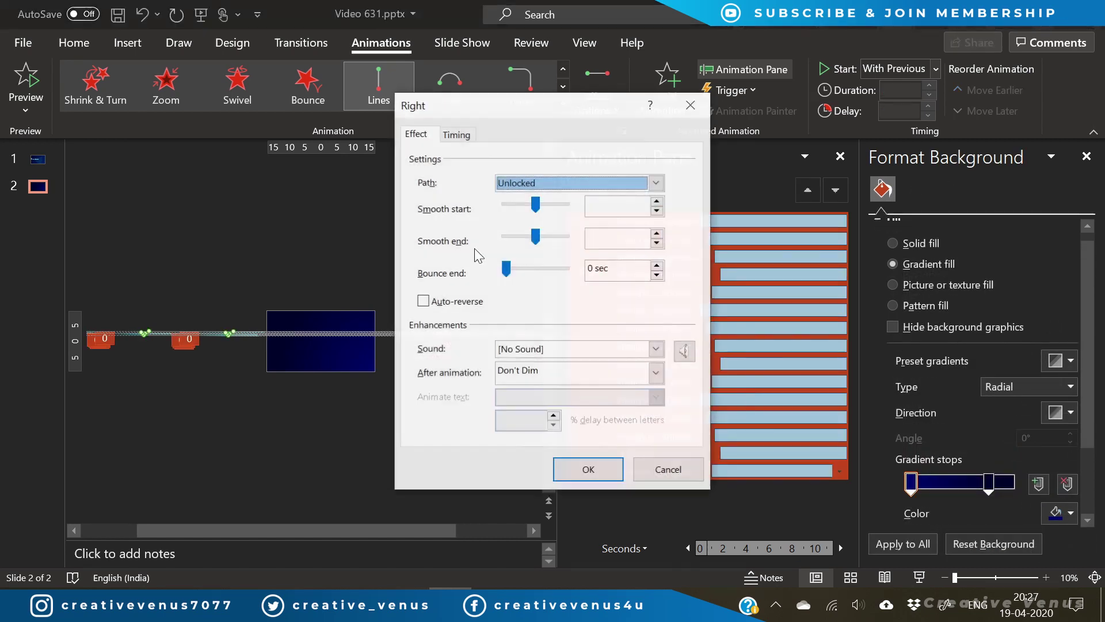
pyautogui.click(456, 134)
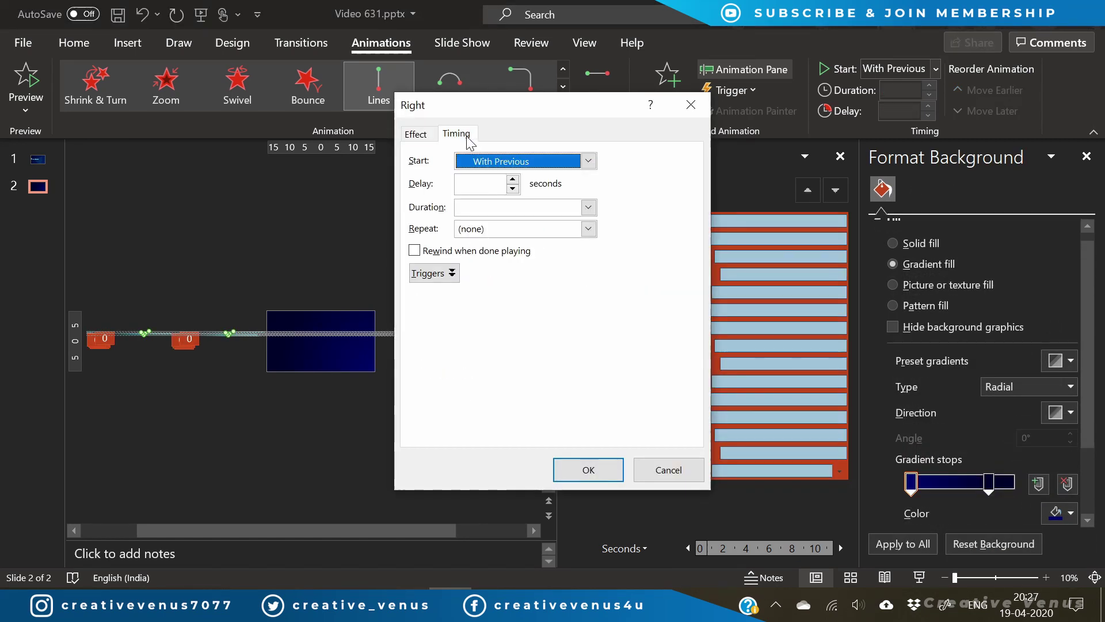
pyautogui.click(587, 229)
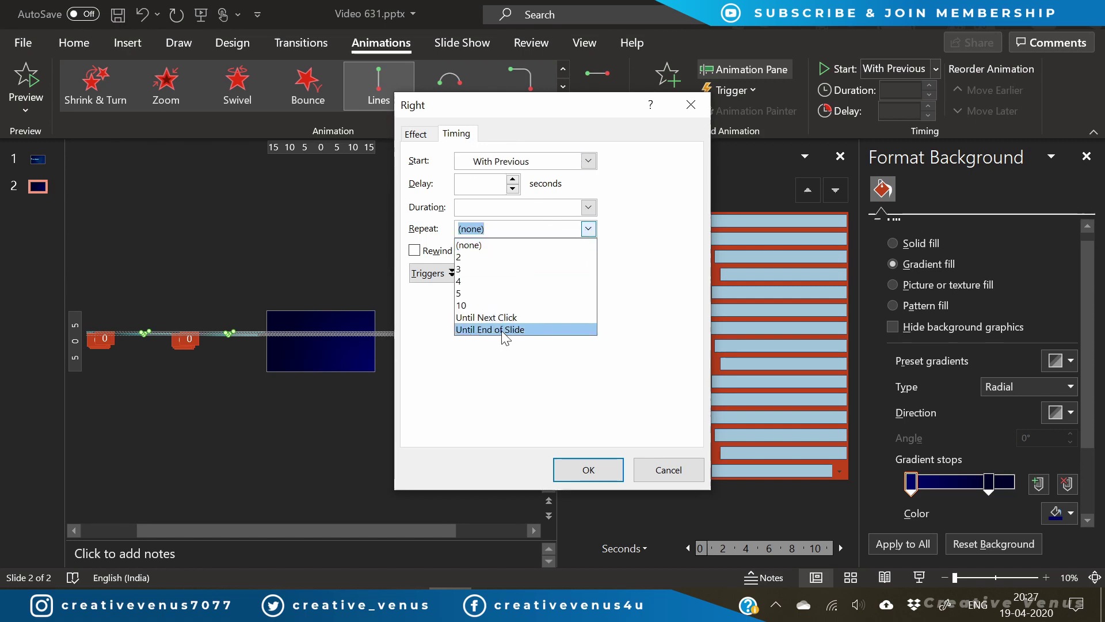
pyautogui.click(503, 329)
pyautogui.click(415, 134)
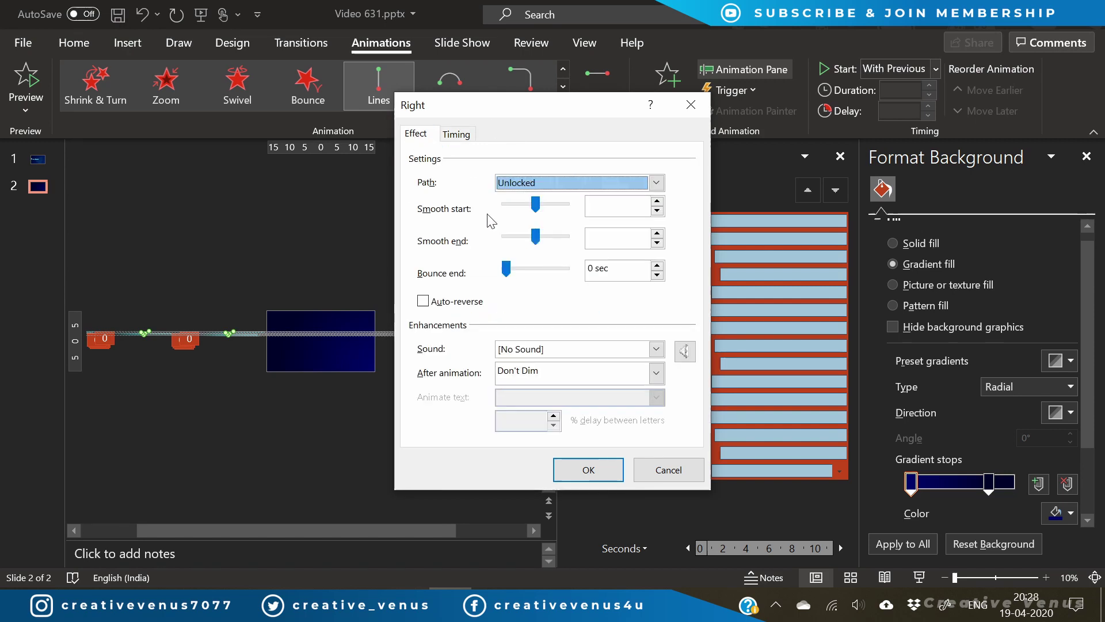
pyautogui.moveTo(538, 244); pyautogui.dragTo(502, 244)
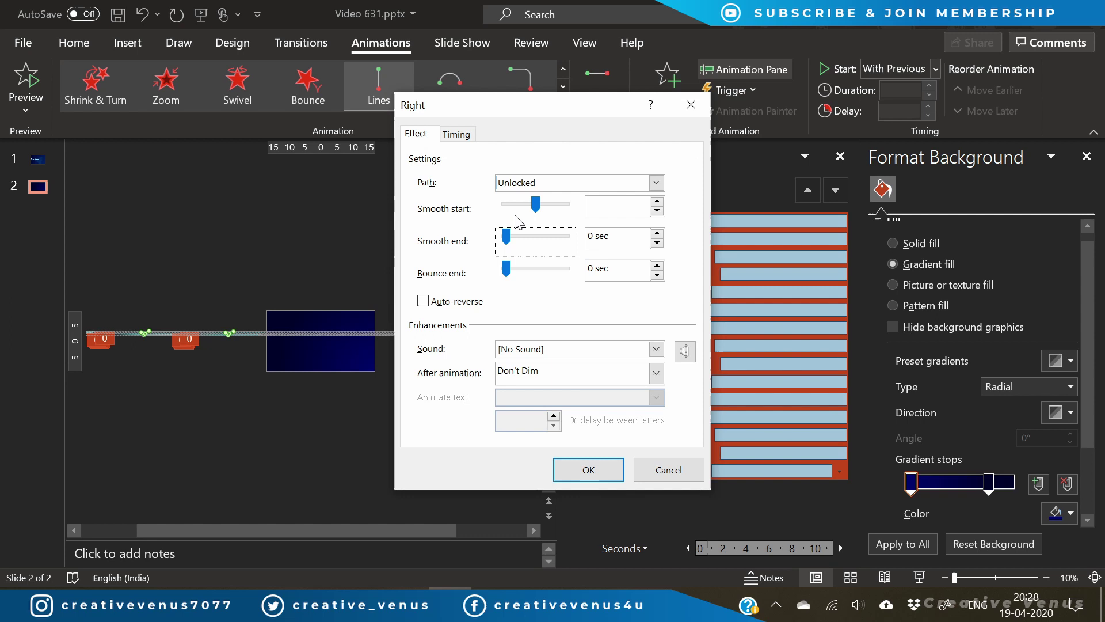
pyautogui.moveTo(536, 208); pyautogui.dragTo(506, 209)
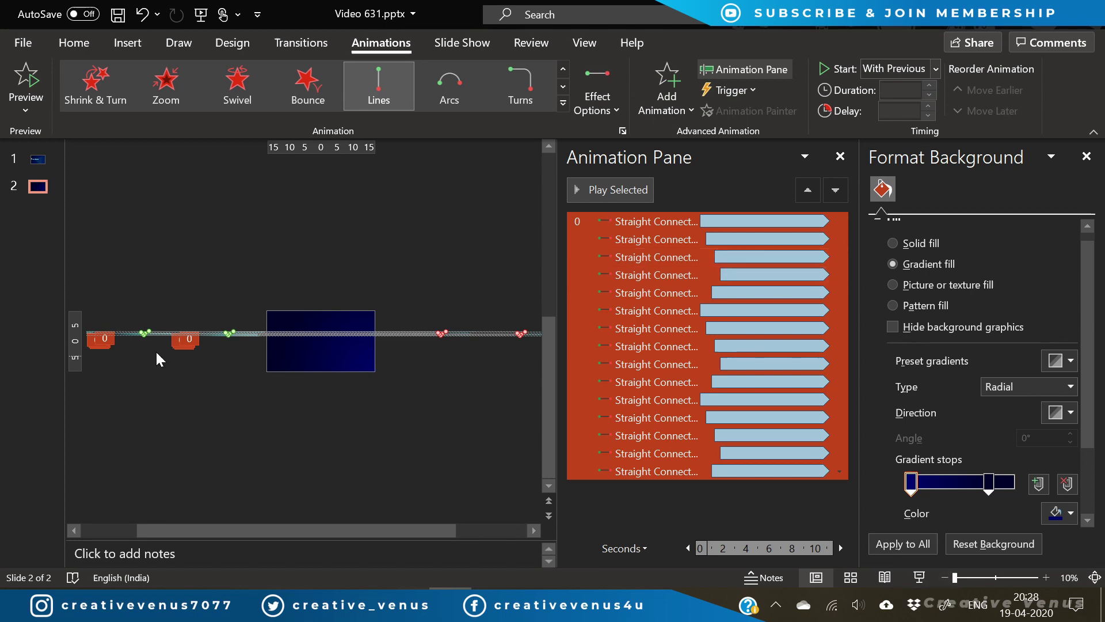
# Move the second line animation further down the Animation Pane order
pyautogui.click(668, 500)
pyautogui.click(653, 471)
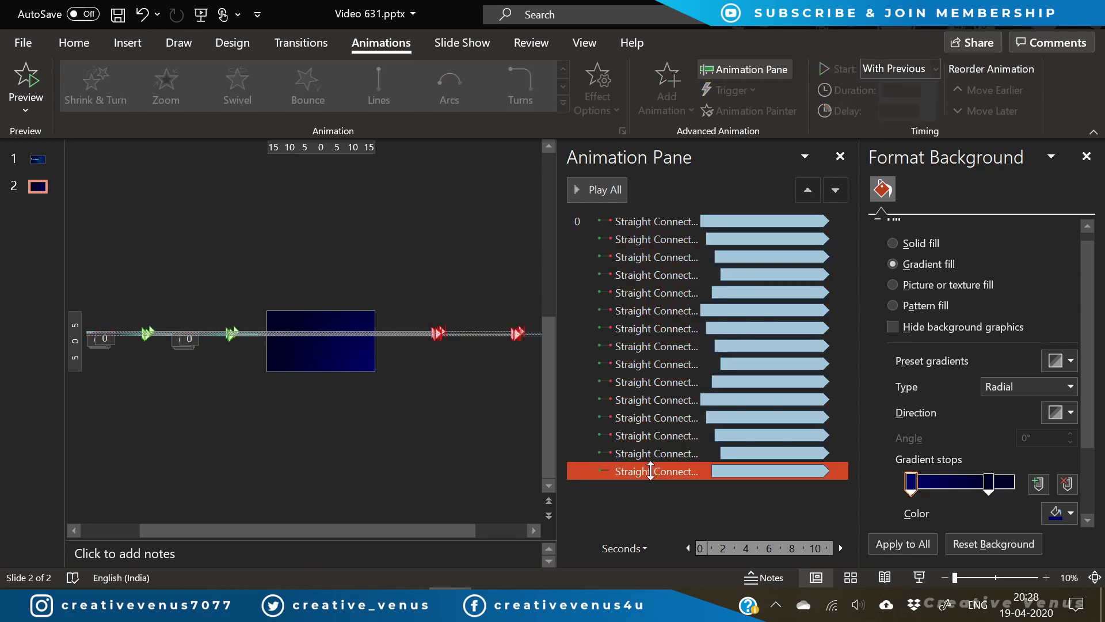
pyautogui.click(218, 374)
pyautogui.moveTo(655, 239); pyautogui.dragTo(656, 399)
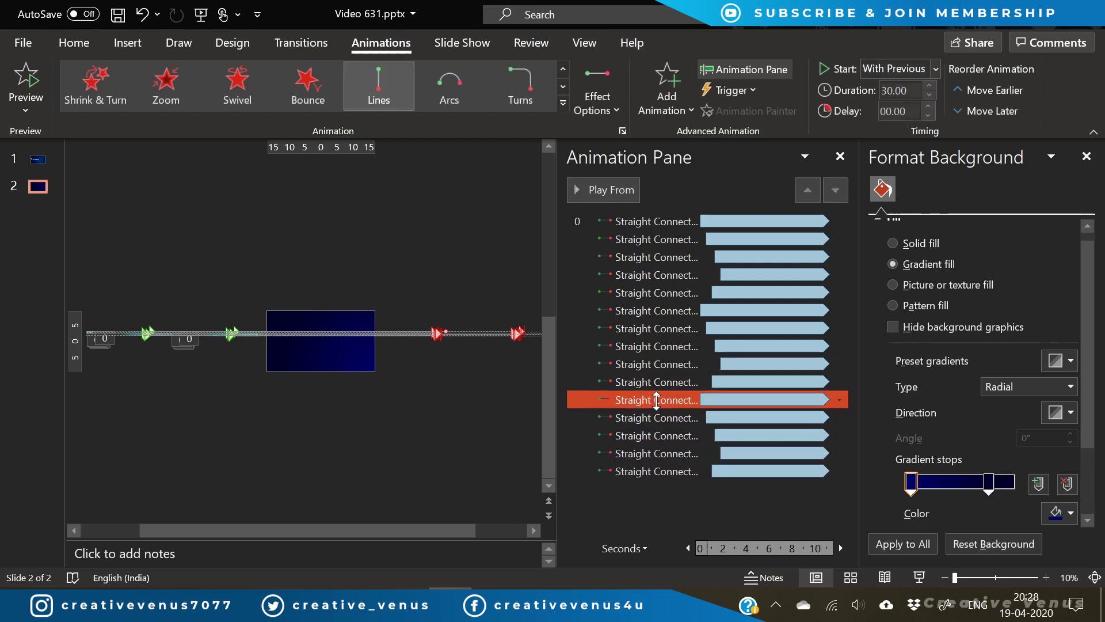
# Adjust the animation selection, then undo the last animation change with Ctrl+Z
pyautogui.keyDown('shift'); pyautogui.click(649, 471); pyautogui.keyUp('shift')
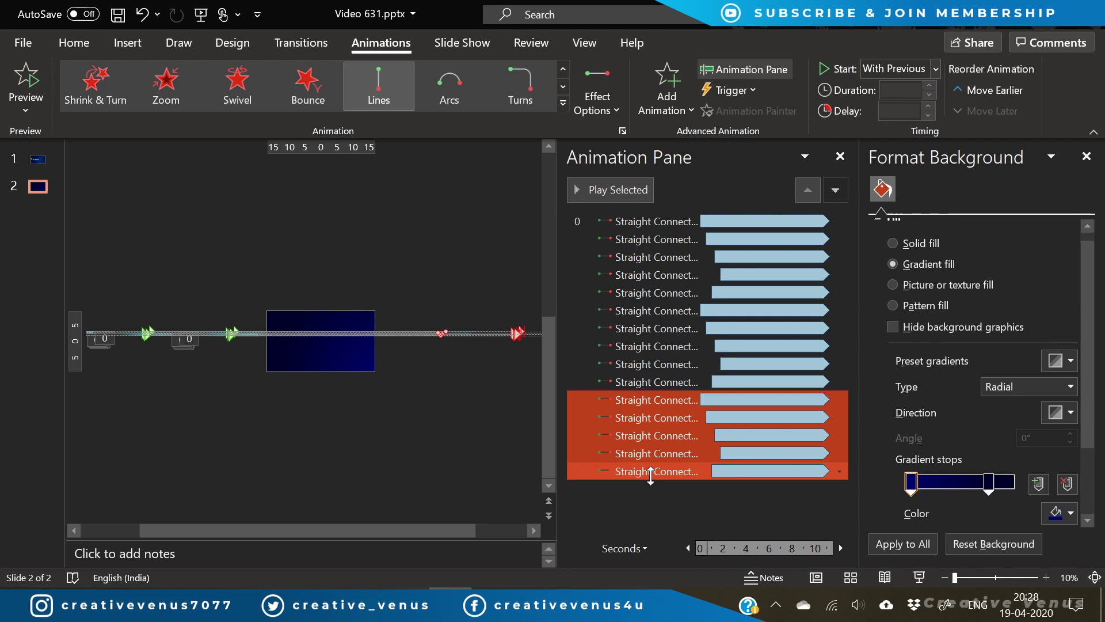
pyautogui.click(316, 421)
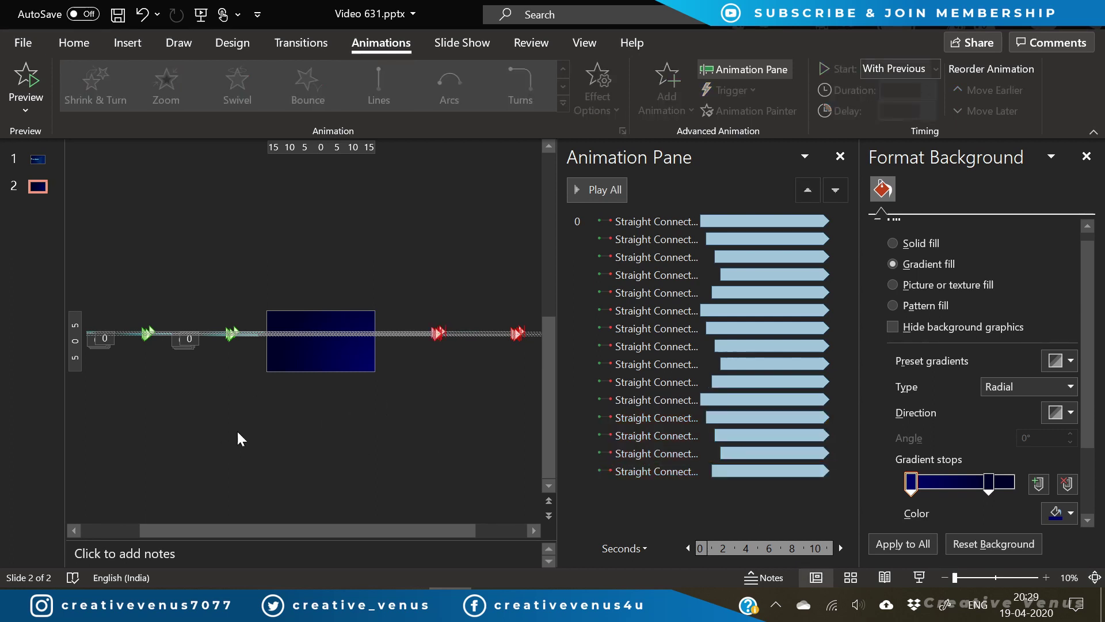
pyautogui.moveTo(251, 533); pyautogui.dragTo(20, 551)
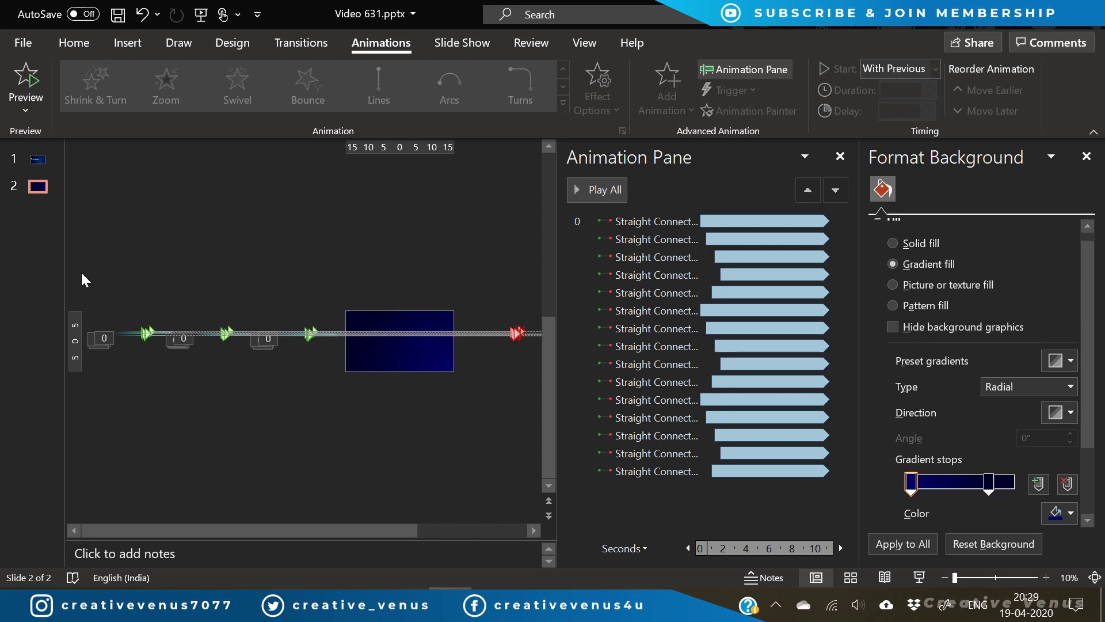
pyautogui.hotkey('ctrl', 'z')
# Close the Animation Pane and zoom the slide view in
pyautogui.click(1045, 578)
pyautogui.click(1045, 577)
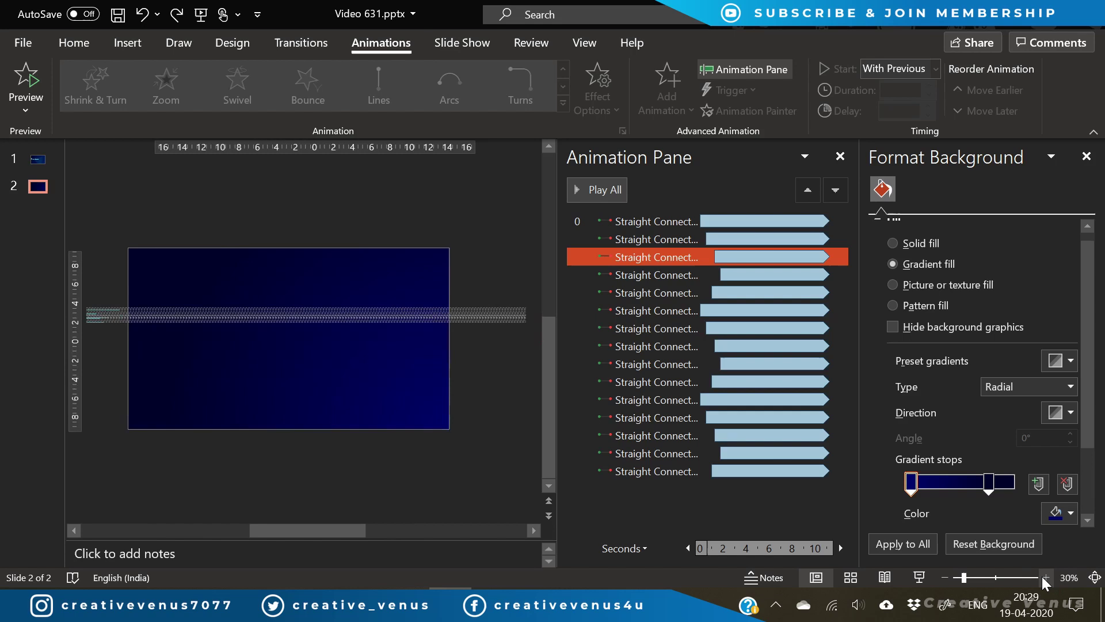
pyautogui.click(1046, 578)
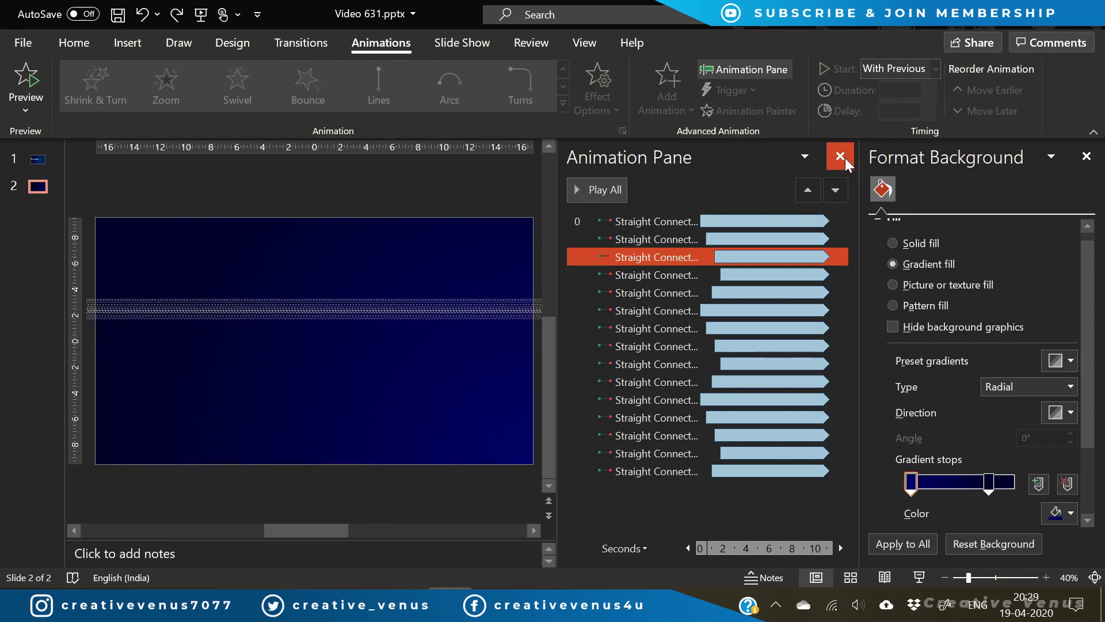
pyautogui.click(840, 156)
pyautogui.click(1045, 577)
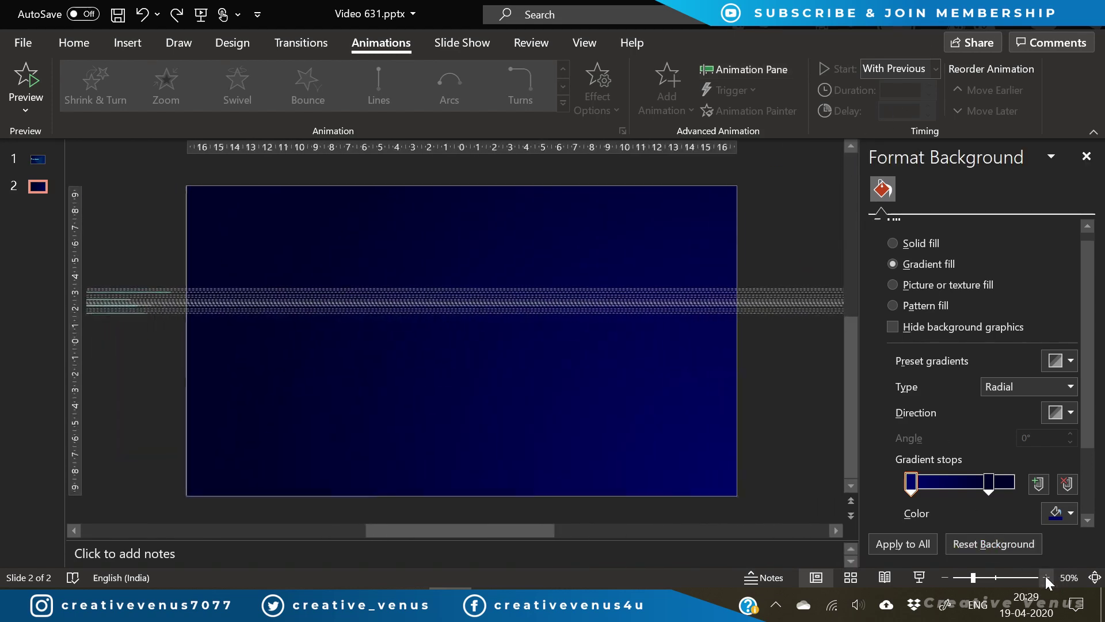
pyautogui.click(1045, 577)
pyautogui.click(946, 578)
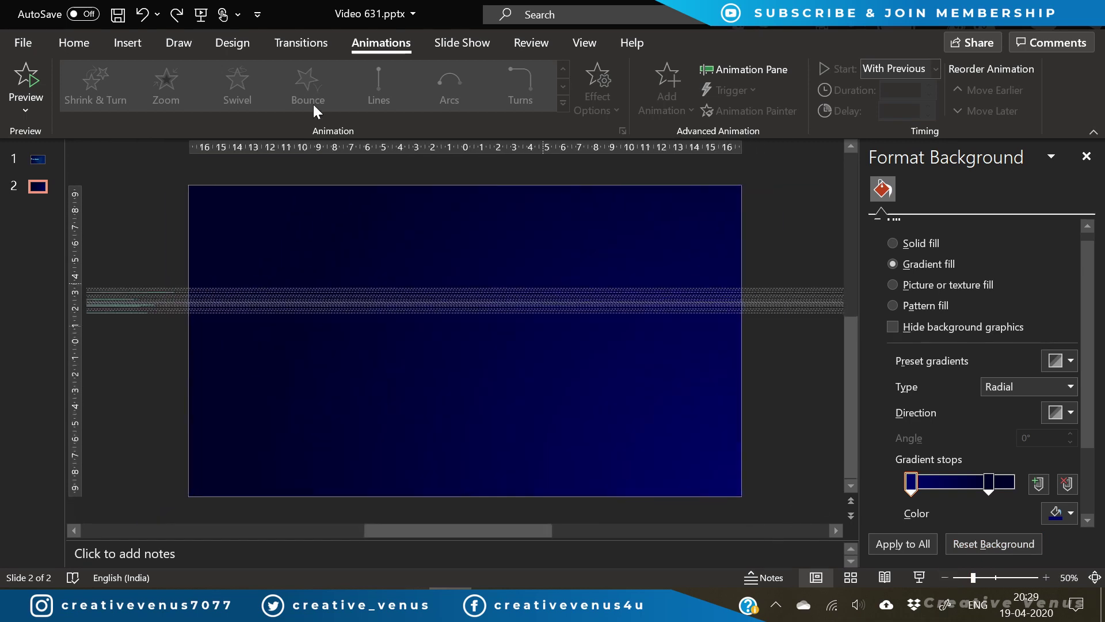
pyautogui.click(128, 43)
# Draw a text box near the top-left, paste the label text, and set it to Montserrat
pyautogui.click(738, 86)
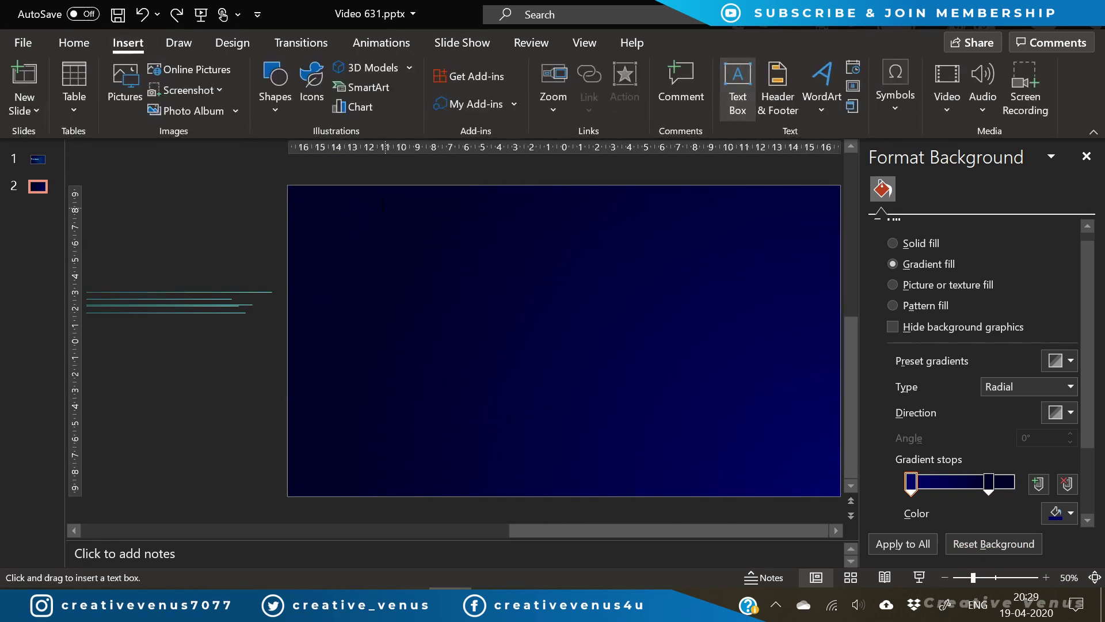
pyautogui.press('Escape')
pyautogui.moveTo(311, 200); pyautogui.dragTo(524, 245)
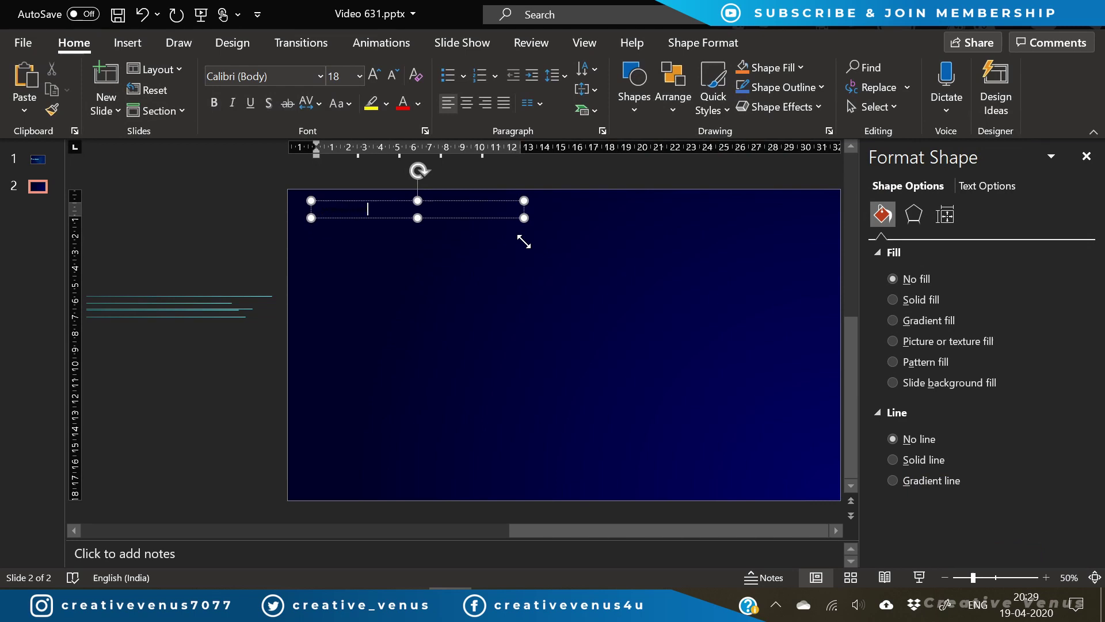
pyautogui.hotkey('ctrl', 'v')
pyautogui.click(259, 76)
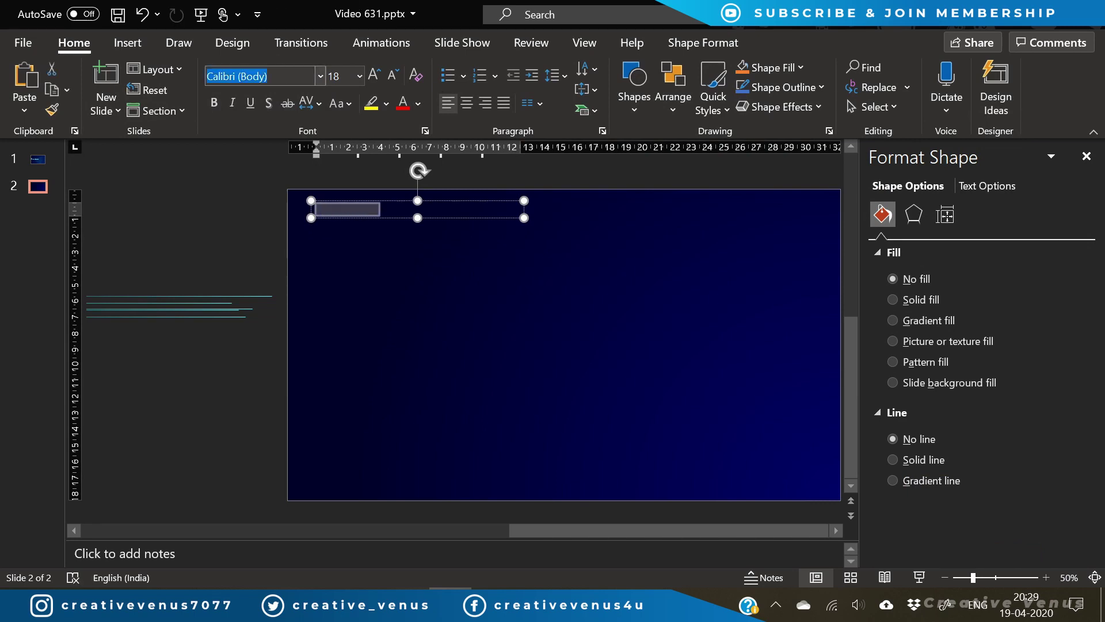
pyautogui.write('Montserrat')
pyautogui.press('Return')
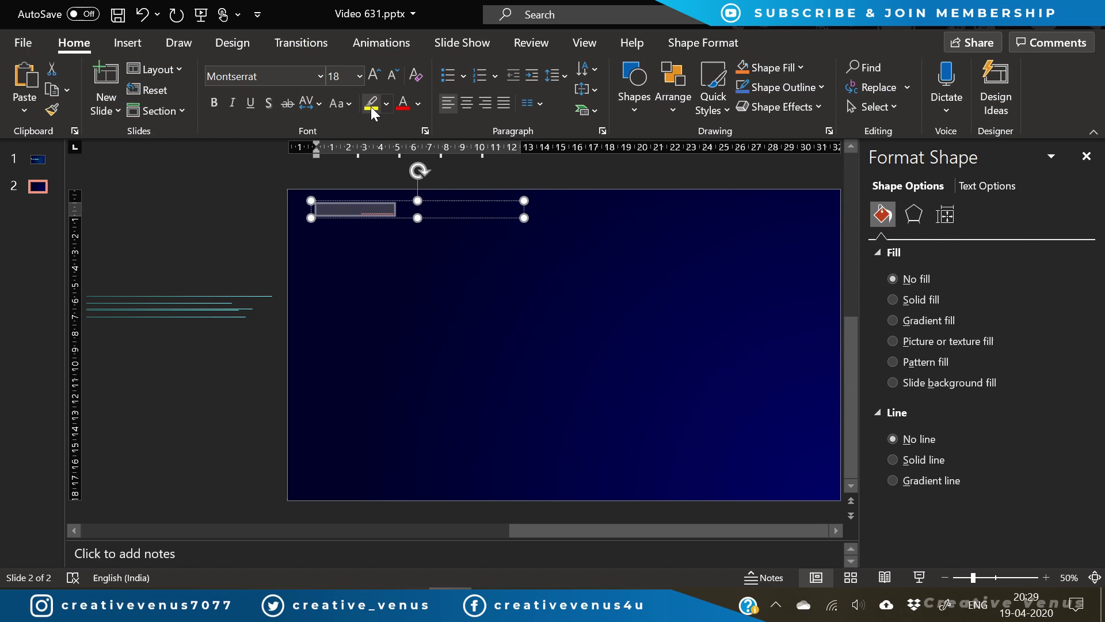
# Make the label cyan, UPPERCASE, with Very Loose character spacing
pyautogui.click(418, 104)
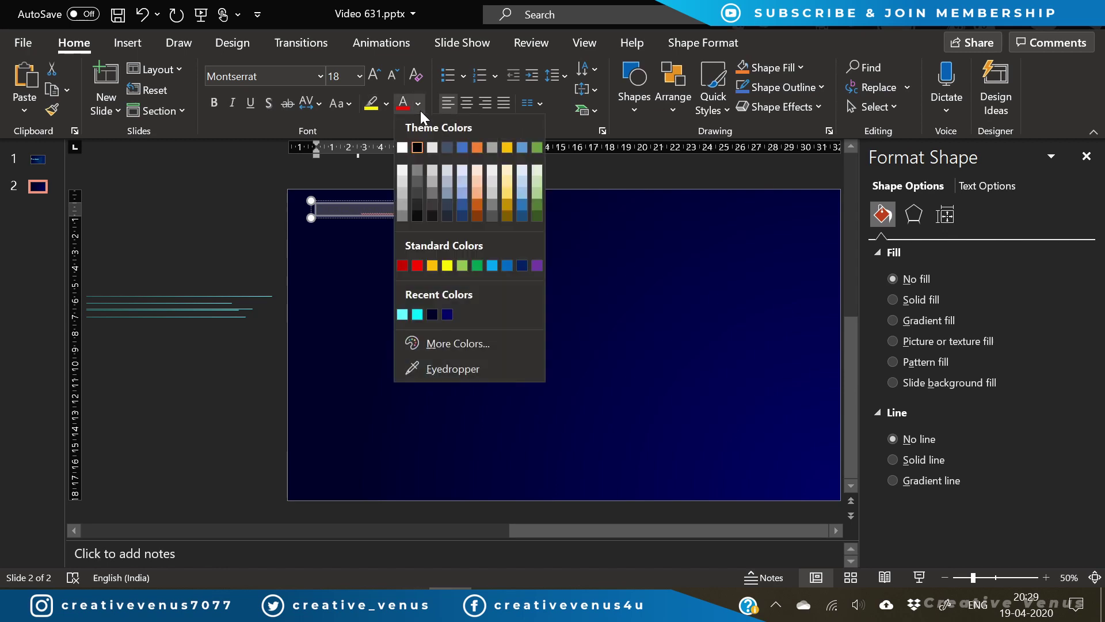
pyautogui.click(418, 314)
pyautogui.click(343, 104)
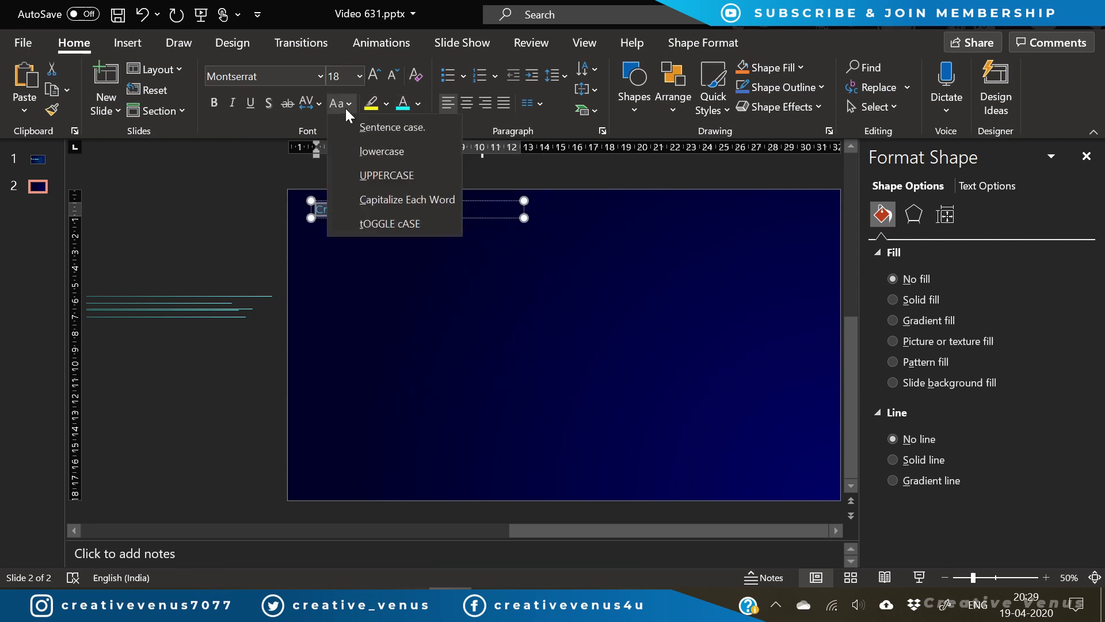
pyautogui.click(372, 193)
pyautogui.click(319, 103)
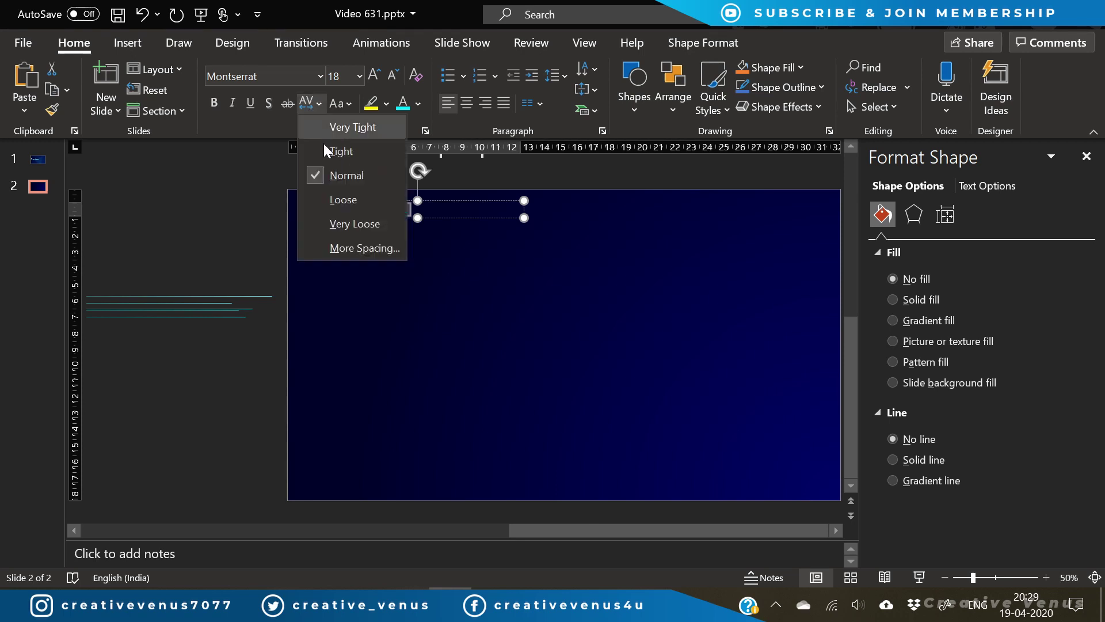
pyautogui.click(341, 227)
# Shrink the label to 10.5 pt and move it into the slide's top-left corner
pyautogui.click(394, 74)
pyautogui.click(393, 74)
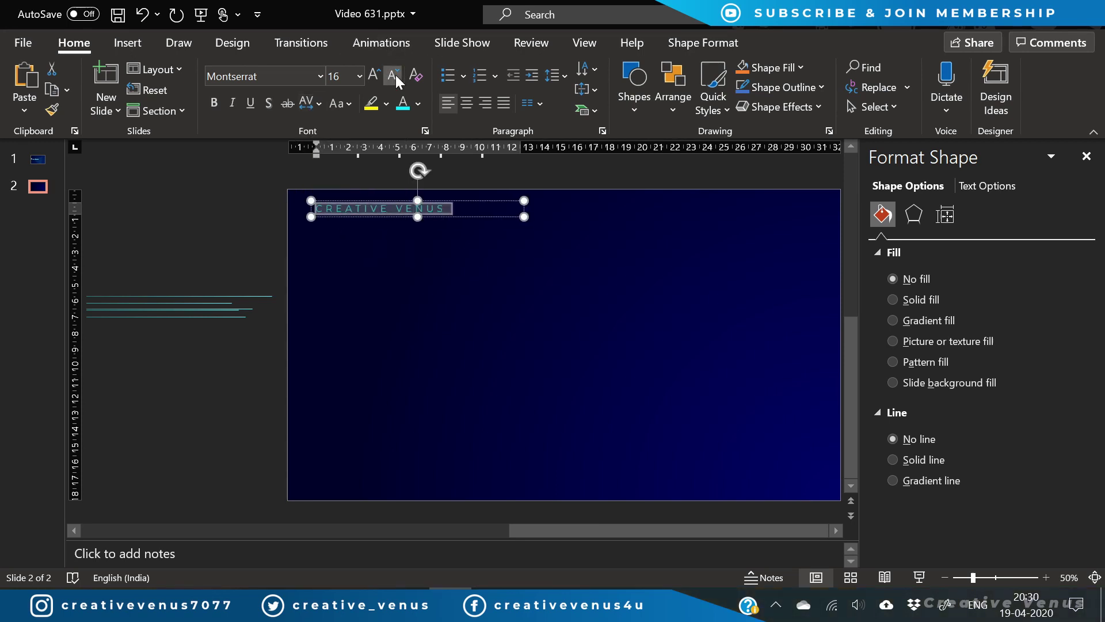
pyautogui.click(394, 74)
pyautogui.click(393, 74)
pyautogui.click(394, 74)
pyautogui.moveTo(364, 216); pyautogui.dragTo(353, 210)
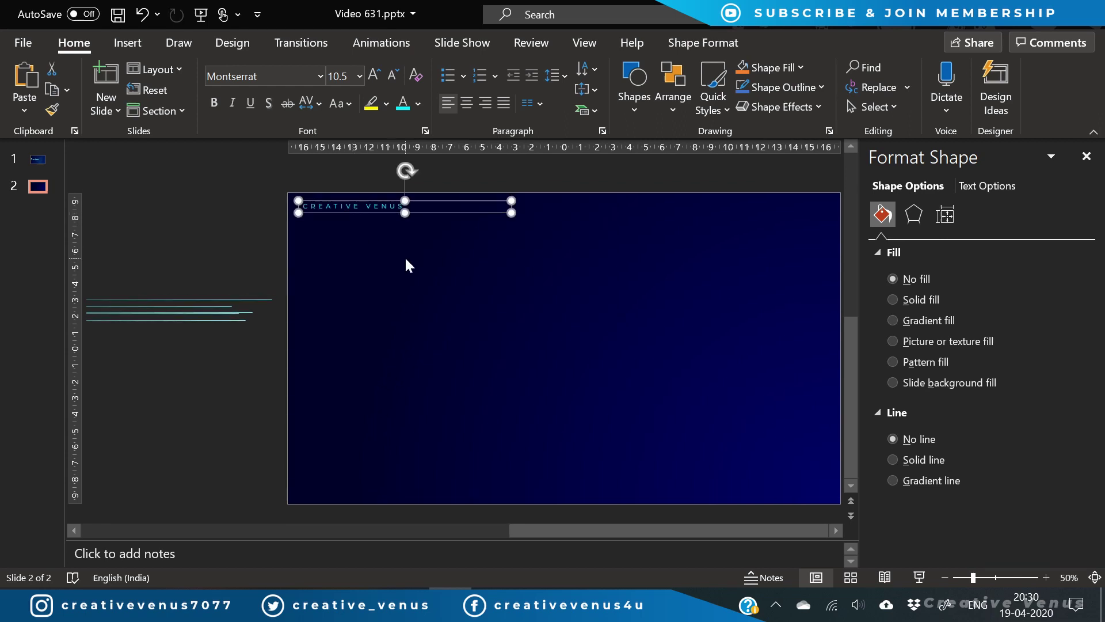
pyautogui.click(405, 257)
pyautogui.click(141, 46)
# Draw a small diagonal stripe shape at the top-left and nudge the CREATIVE VENUS label
pyautogui.click(275, 111)
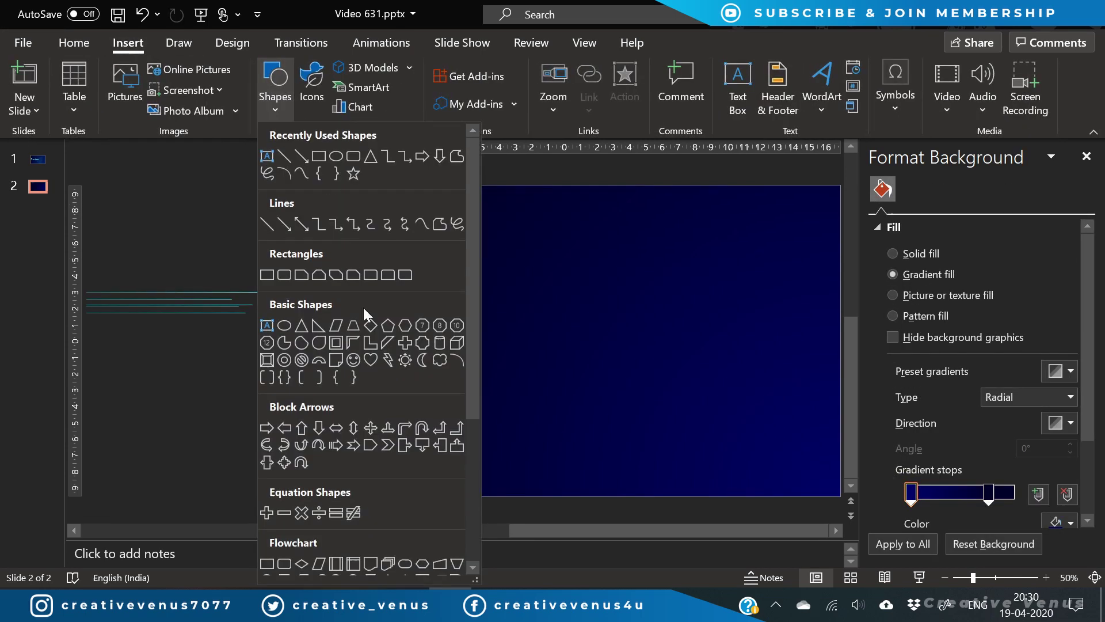
pyautogui.click(382, 346)
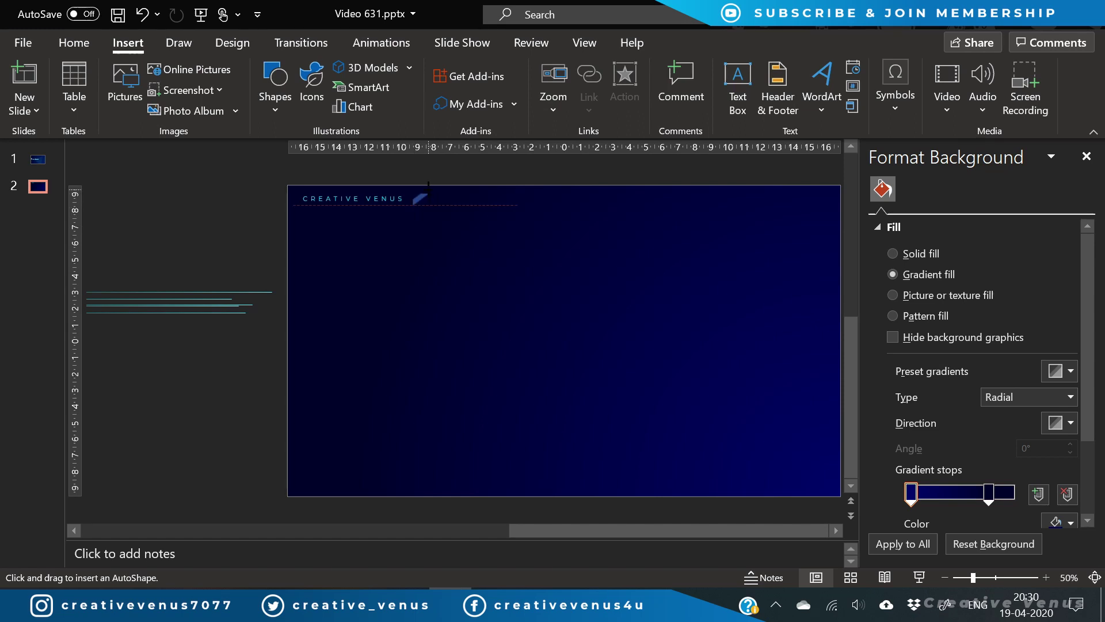
pyautogui.moveTo(413, 185); pyautogui.dragTo(428, 205)
pyautogui.moveTo(421, 251); pyautogui.dragTo(296, 242)
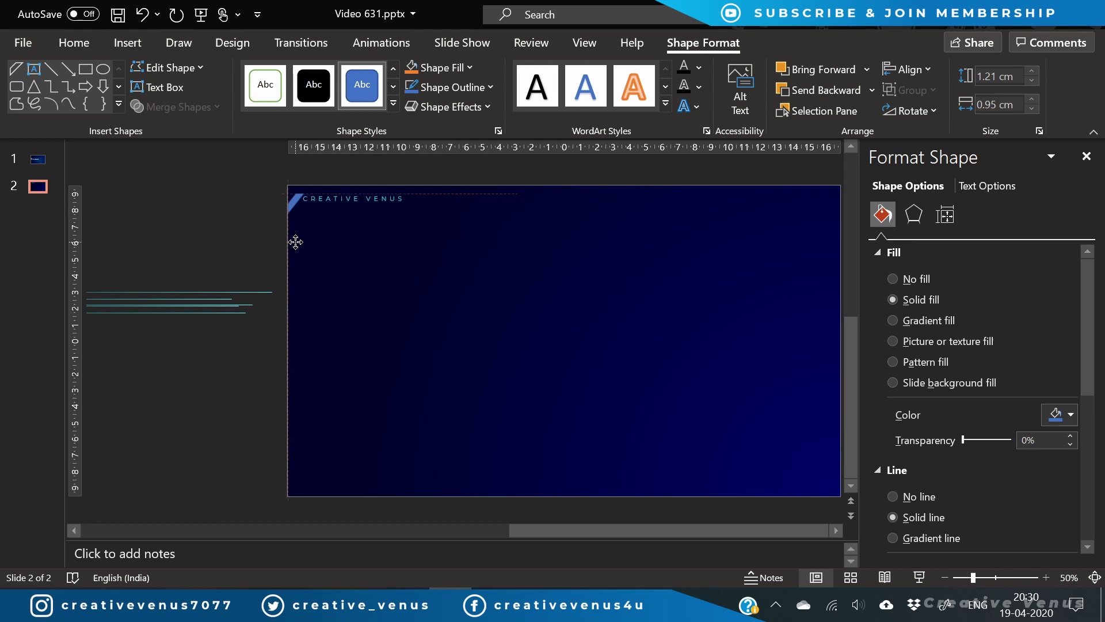
pyautogui.click(350, 212)
pyautogui.moveTo(351, 212); pyautogui.dragTo(355, 211)
# Give the small stripe no outline and a cyan fill
pyautogui.click(296, 210)
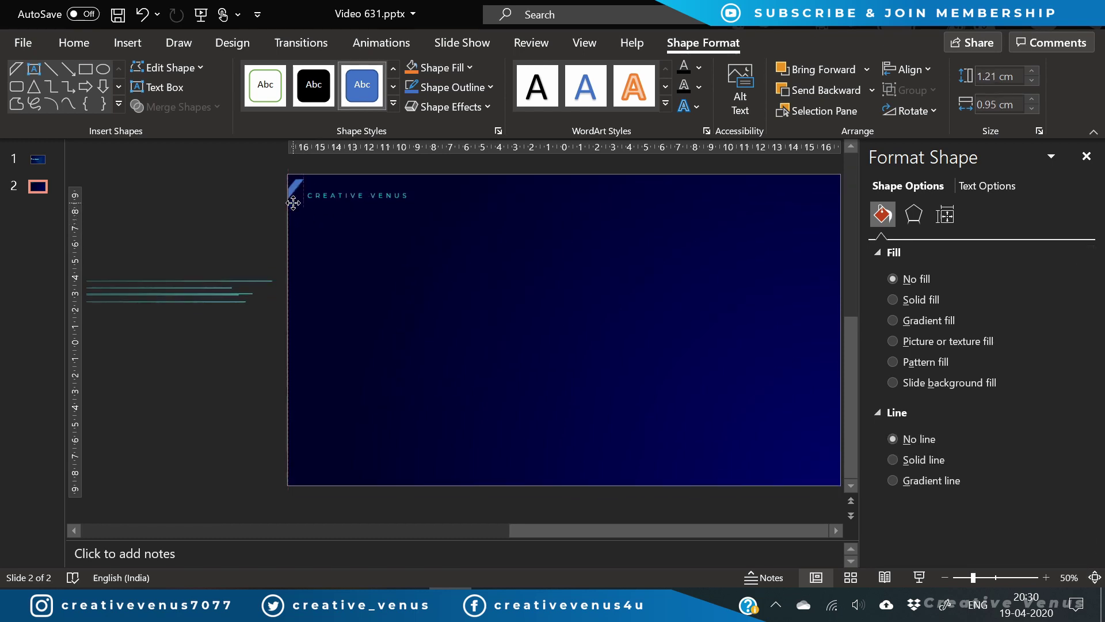
pyautogui.click(921, 502)
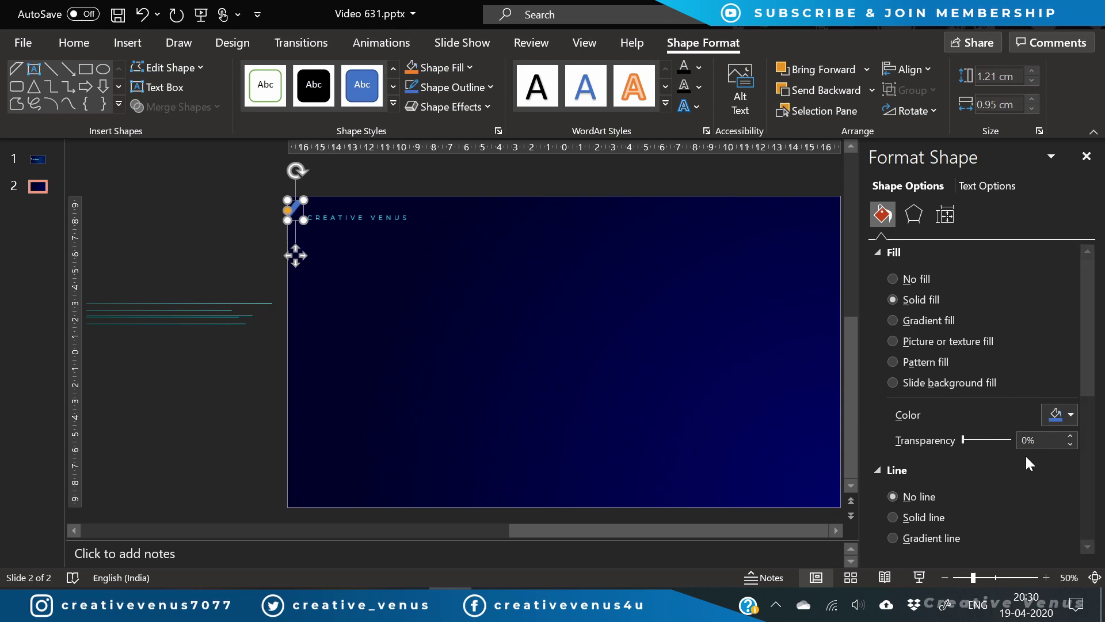
pyautogui.click(1071, 413)
pyautogui.click(960, 350)
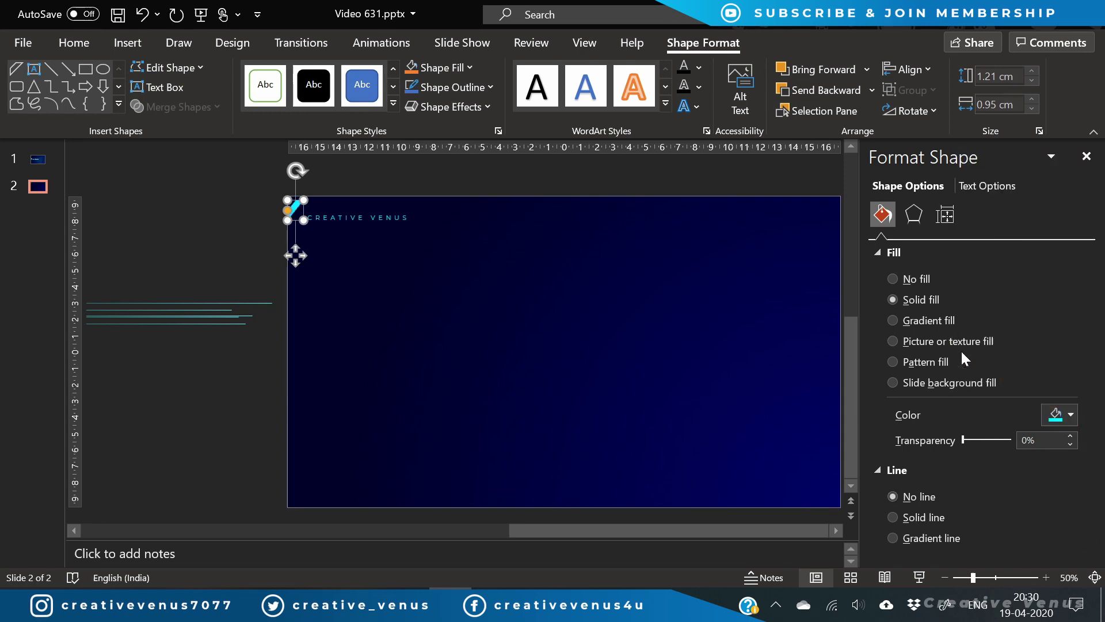
pyautogui.click(554, 354)
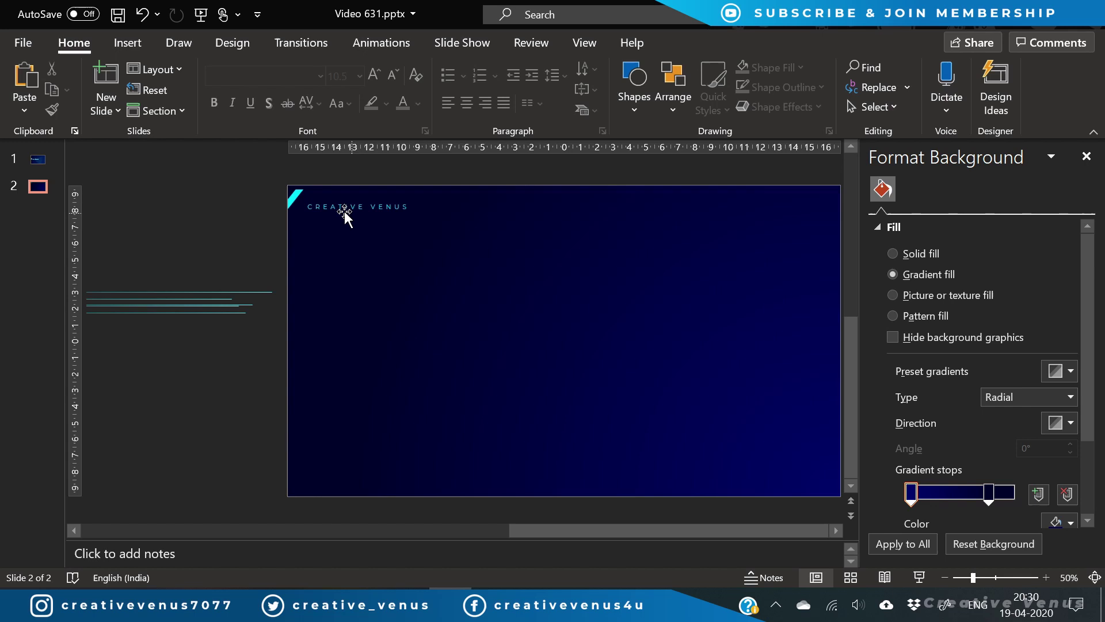
# Align the cyan corner mark beside CREATIVE VENUS and nudge the text one step right
pyautogui.moveTo(296, 198); pyautogui.dragTo(299, 206)
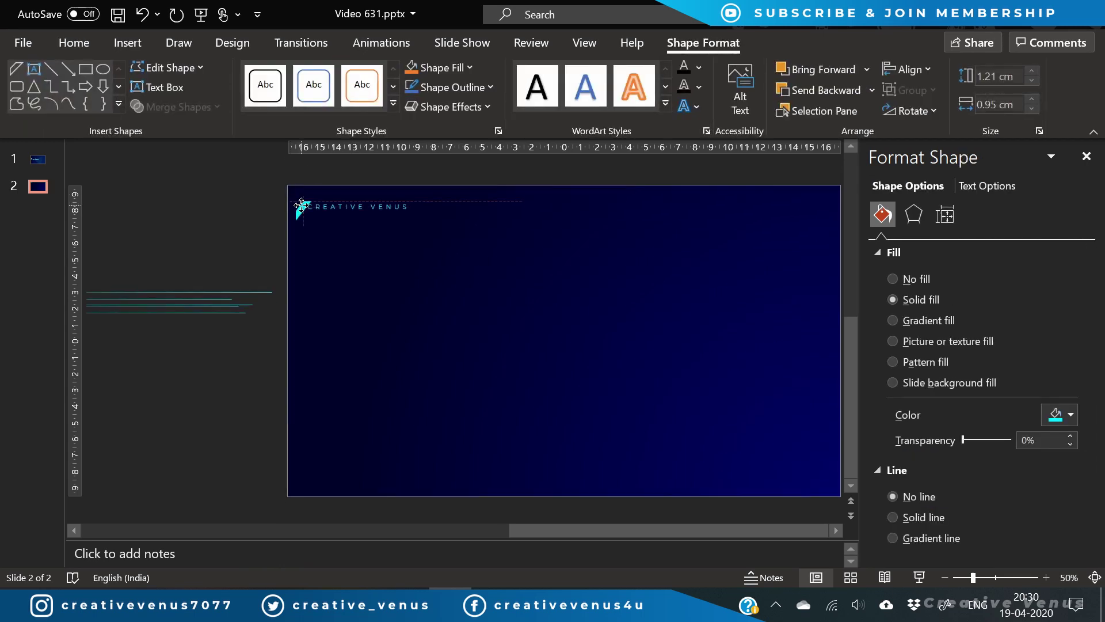
pyautogui.click(411, 265)
pyautogui.click(369, 224)
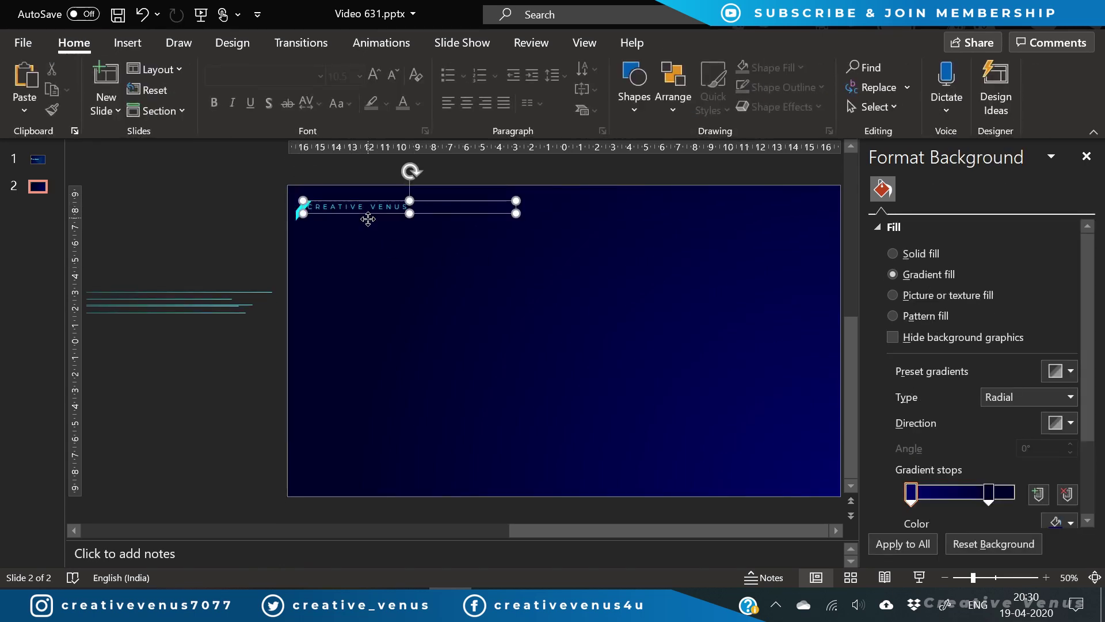
pyautogui.press('Right')
pyautogui.press('Right')
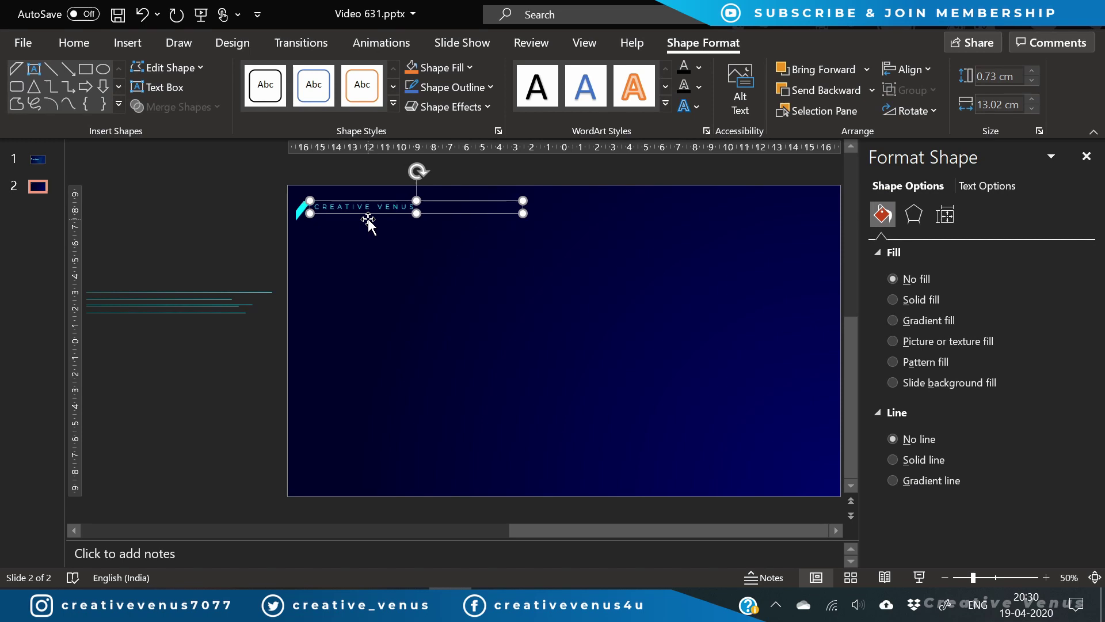
pyautogui.click(385, 298)
pyautogui.click(127, 43)
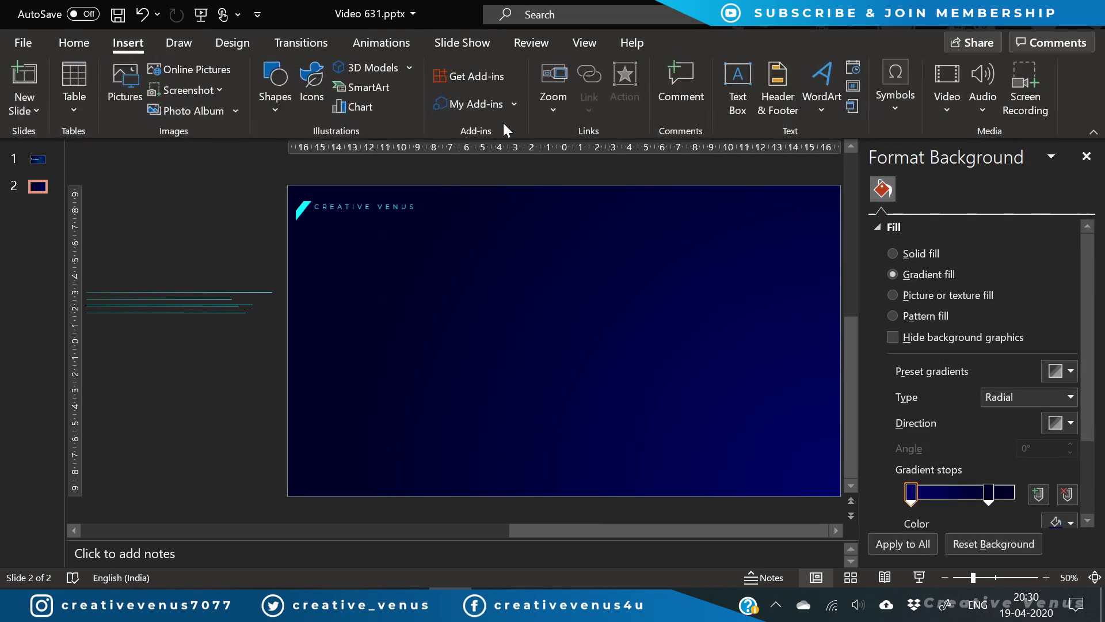
# Draw a text box on the slide's left, type the title text, and select it all
pyautogui.click(739, 103)
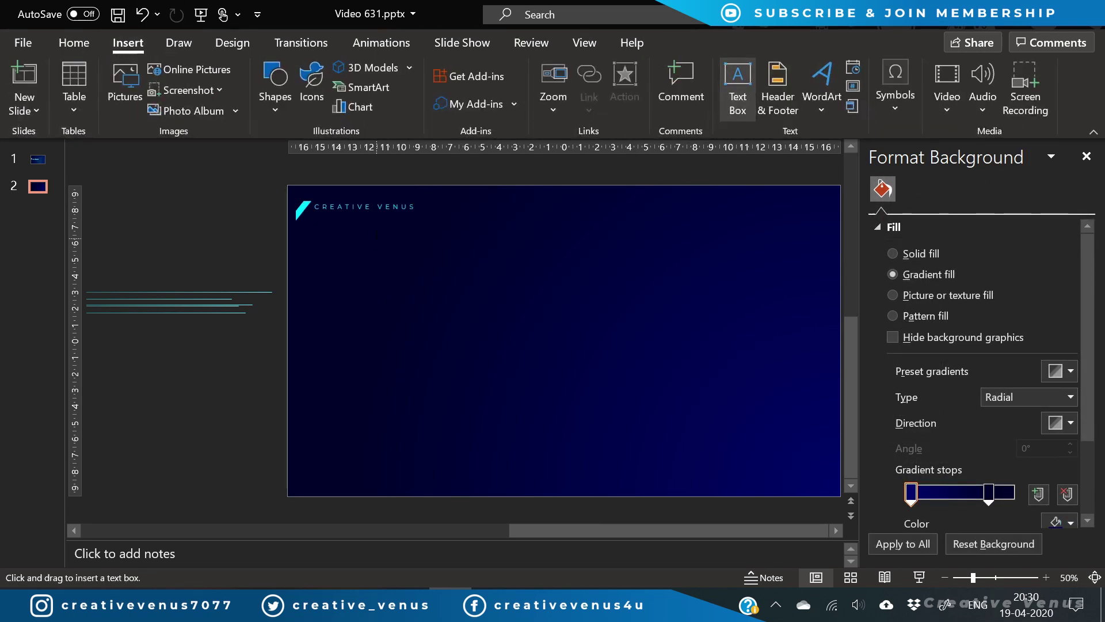
pyautogui.moveTo(581, 339); pyautogui.dragTo(584, 340)
pyautogui.moveTo(303, 275); pyautogui.dragTo(552, 335)
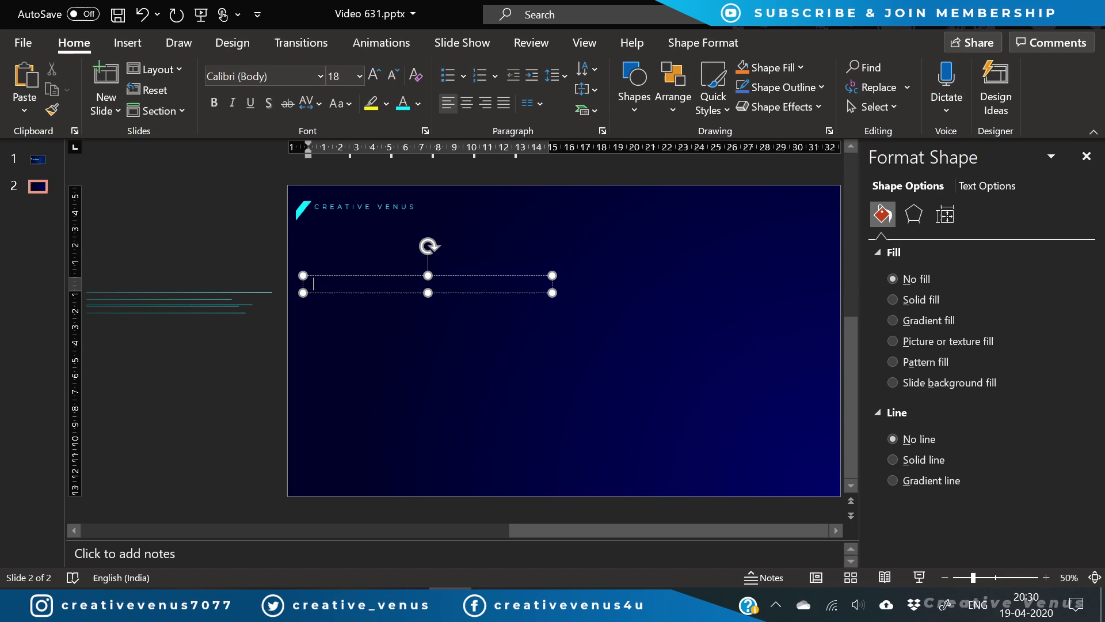
pyautogui.write('Text')
pyautogui.hotkey('ctrl', 'a')
# Format the title cyan, Montserrat Black, UPPERCASE and italic
pyautogui.click(404, 108)
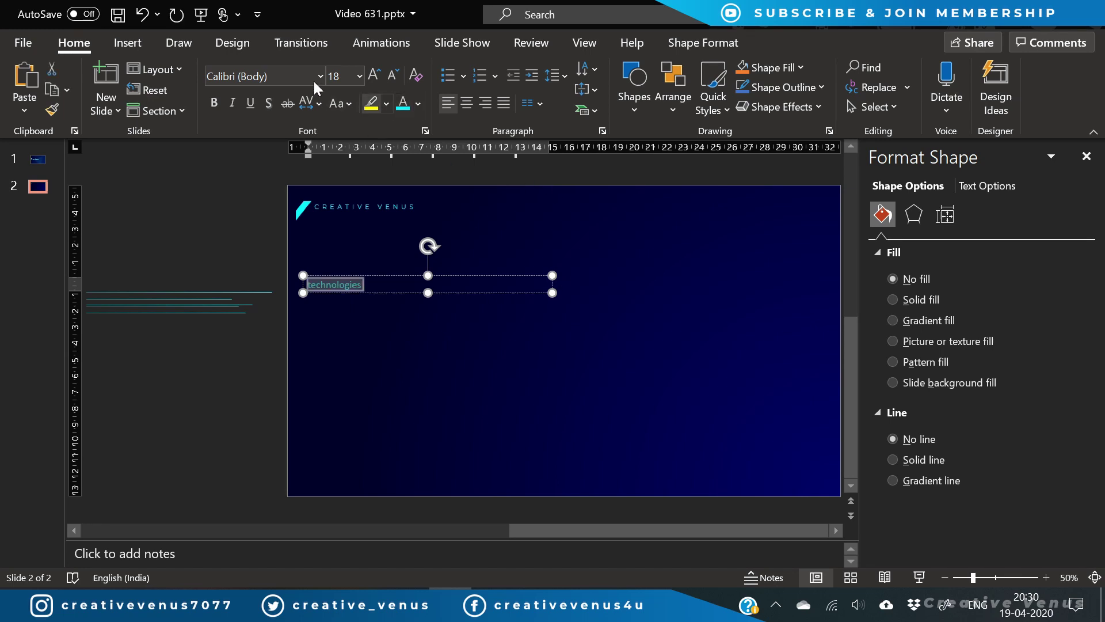
pyautogui.click(254, 76)
pyautogui.write('Mo')
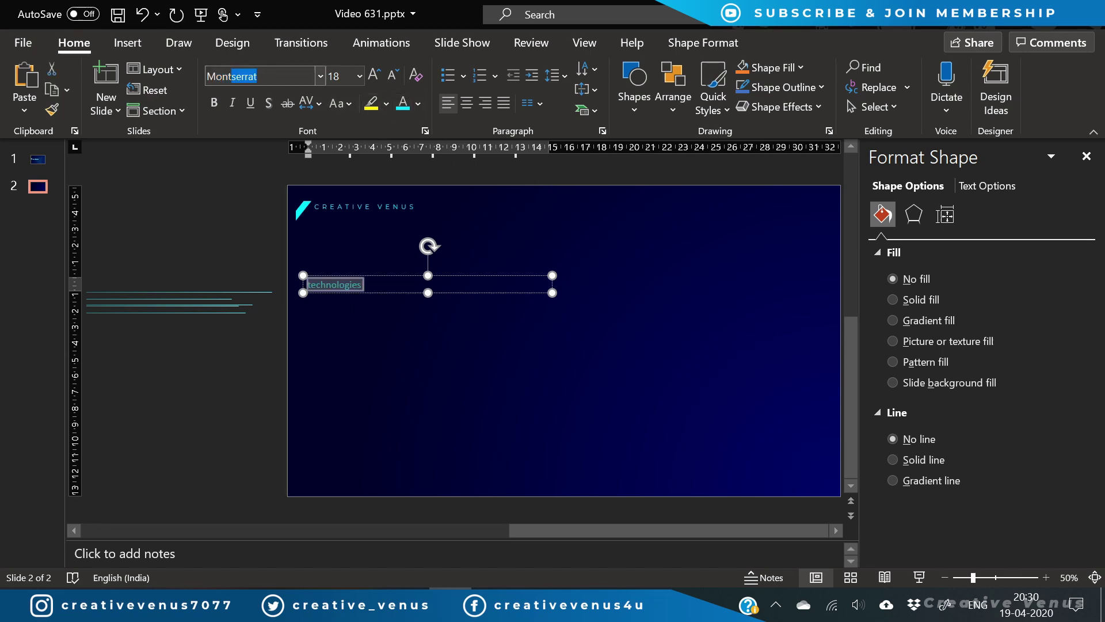
pyautogui.write('ntserrat Black')
pyautogui.press('Return')
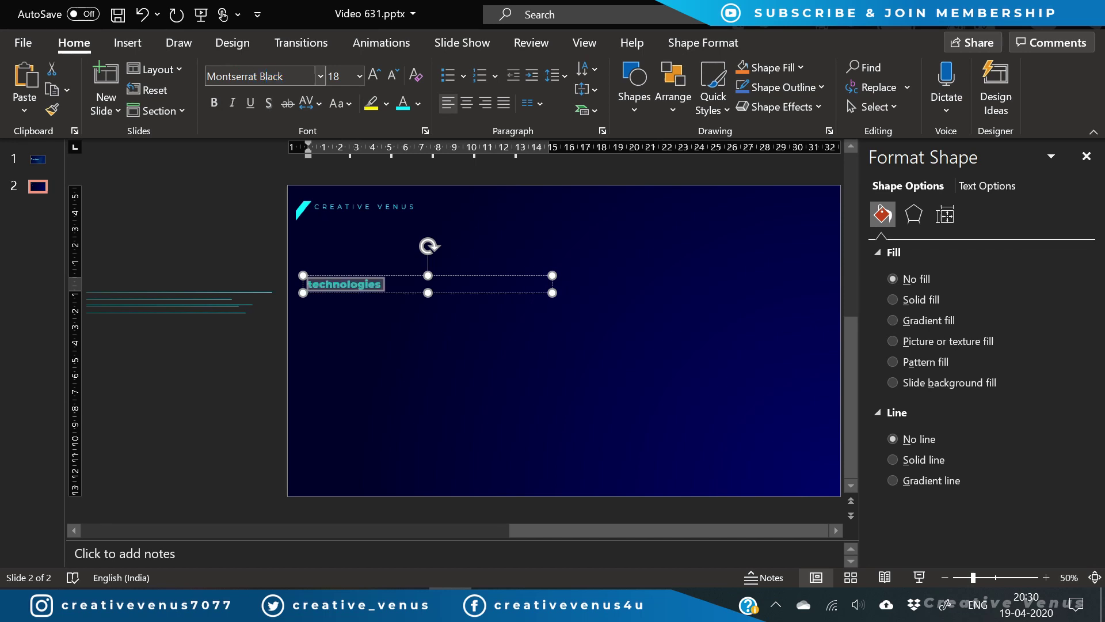
pyautogui.click(341, 106)
pyautogui.click(352, 170)
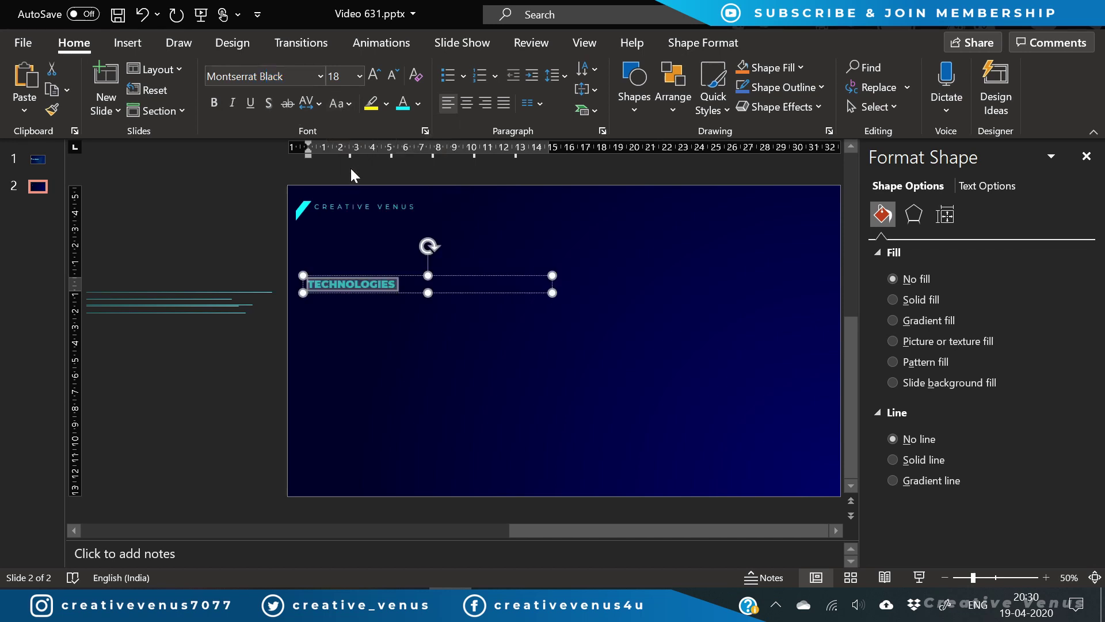
pyautogui.click(232, 102)
# Give TECHNOLOGIES Loose spacing and size 48, and widen its box to fit one line
pyautogui.click(375, 74)
pyautogui.click(374, 75)
pyautogui.click(374, 74)
pyautogui.click(374, 75)
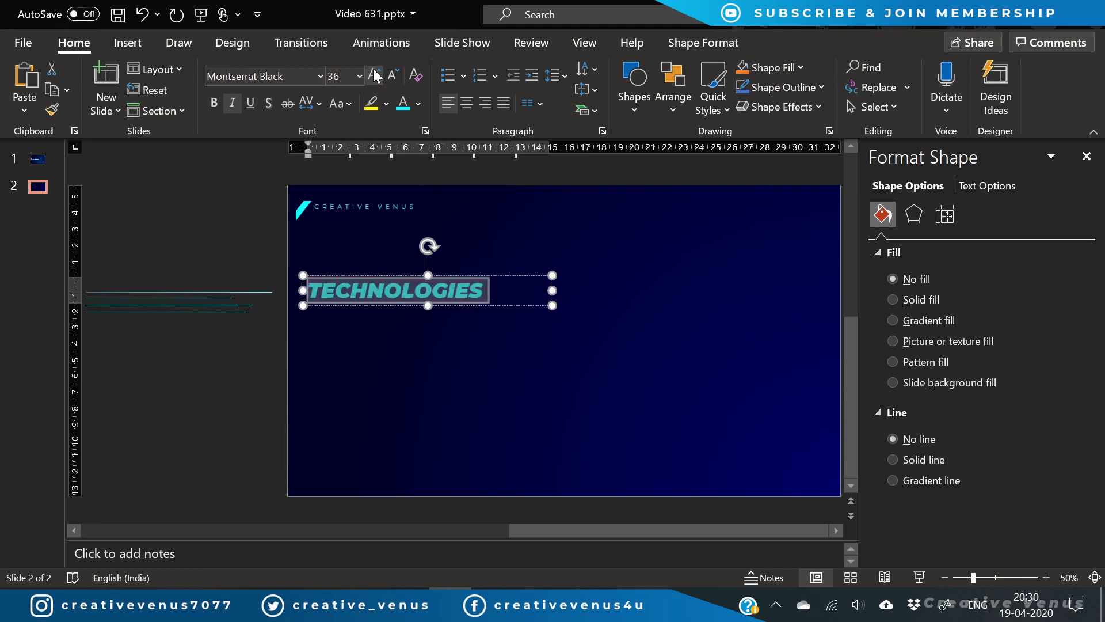
pyautogui.click(312, 107)
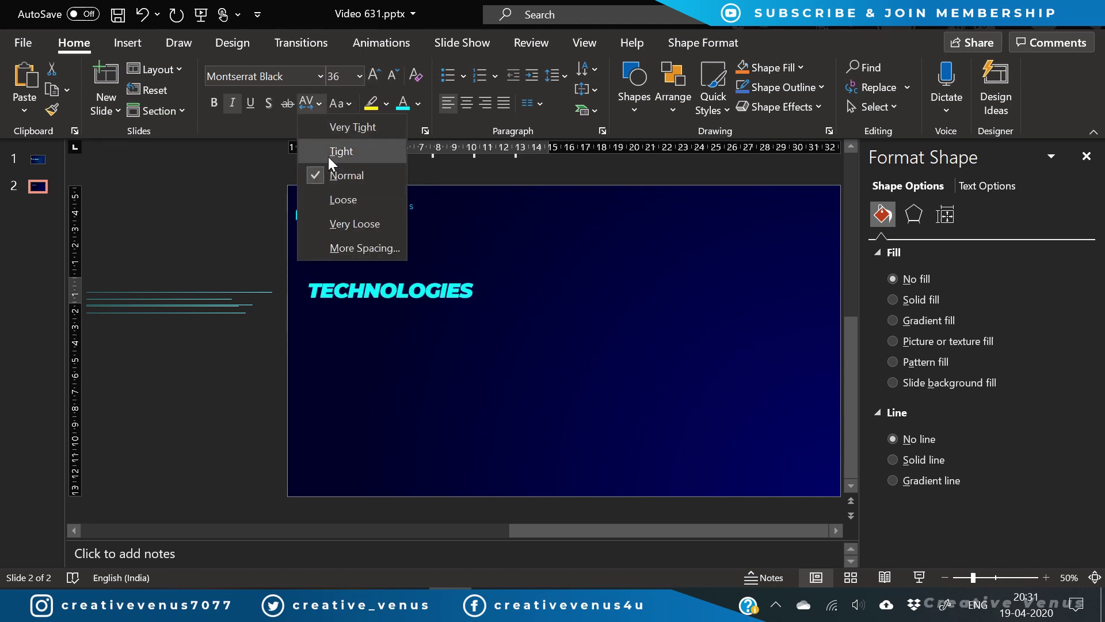
pyautogui.click(326, 199)
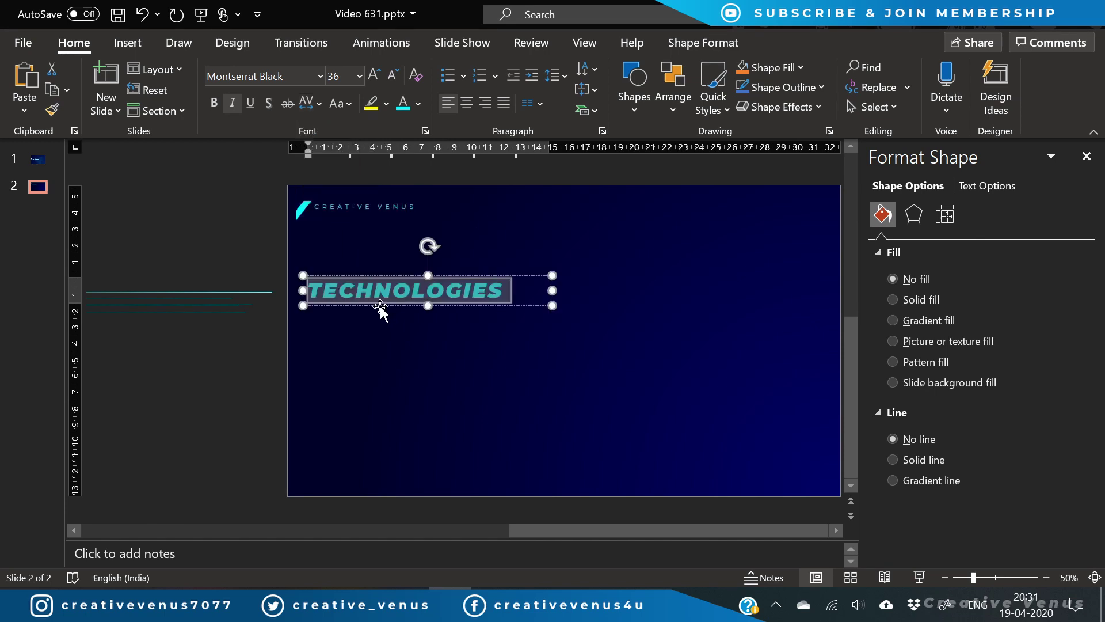
pyautogui.moveTo(381, 309); pyautogui.dragTo(370, 319)
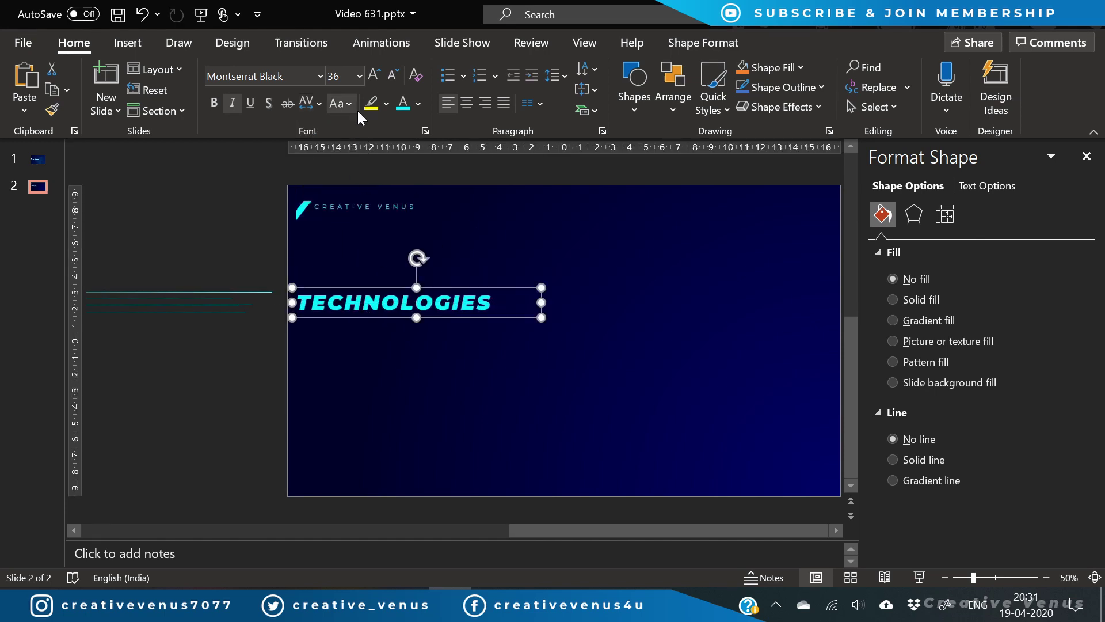
pyautogui.click(373, 74)
pyautogui.click(371, 75)
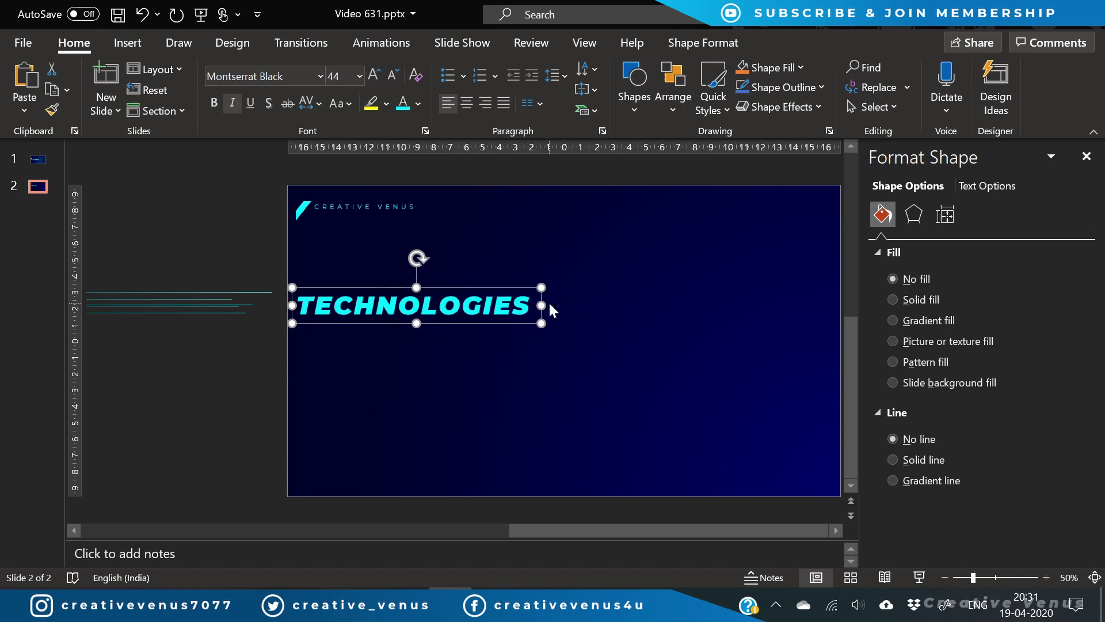
pyautogui.click(377, 78)
pyautogui.moveTo(539, 321); pyautogui.dragTo(578, 320)
# Add a Font Color emphasis animation to the TECHNOLOGIES title
pyautogui.click(702, 43)
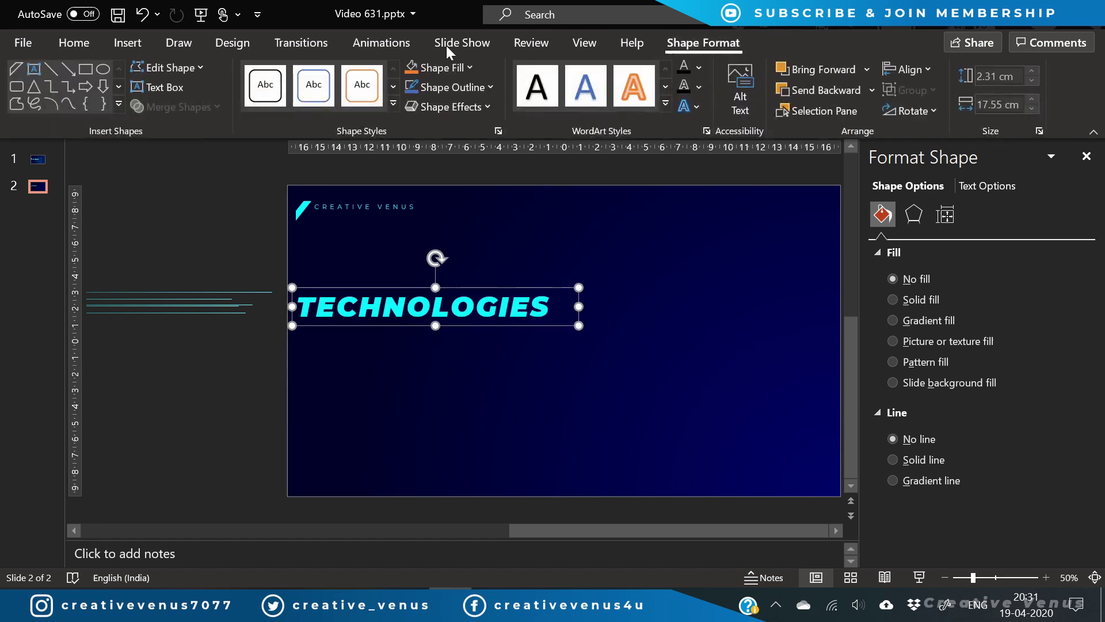
pyautogui.click(381, 43)
pyautogui.click(688, 102)
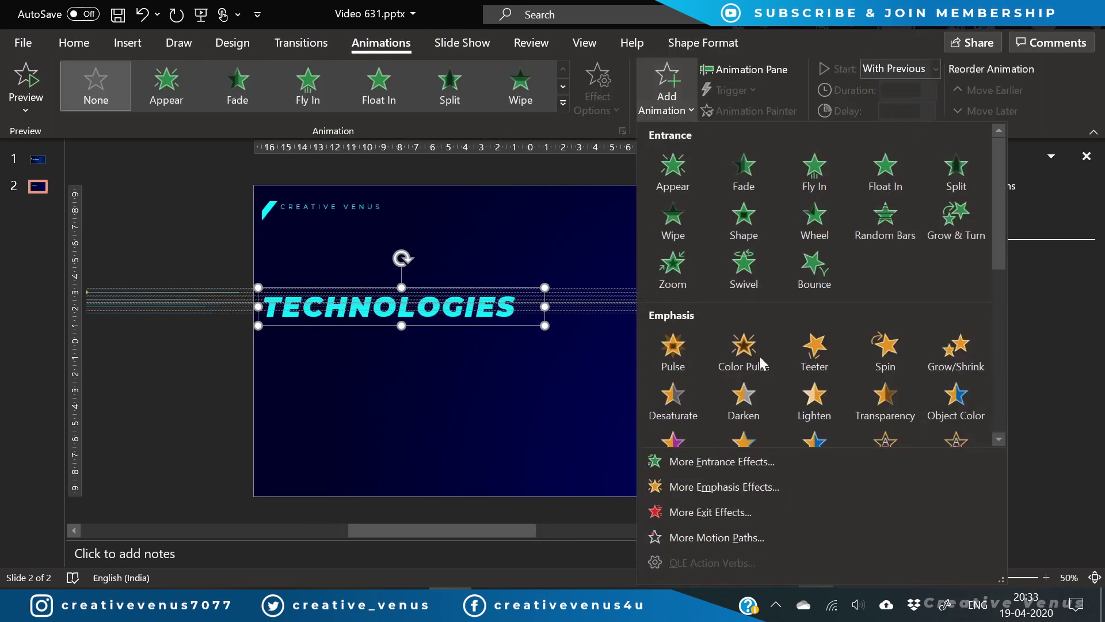
pyautogui.click(745, 488)
pyautogui.click(599, 163)
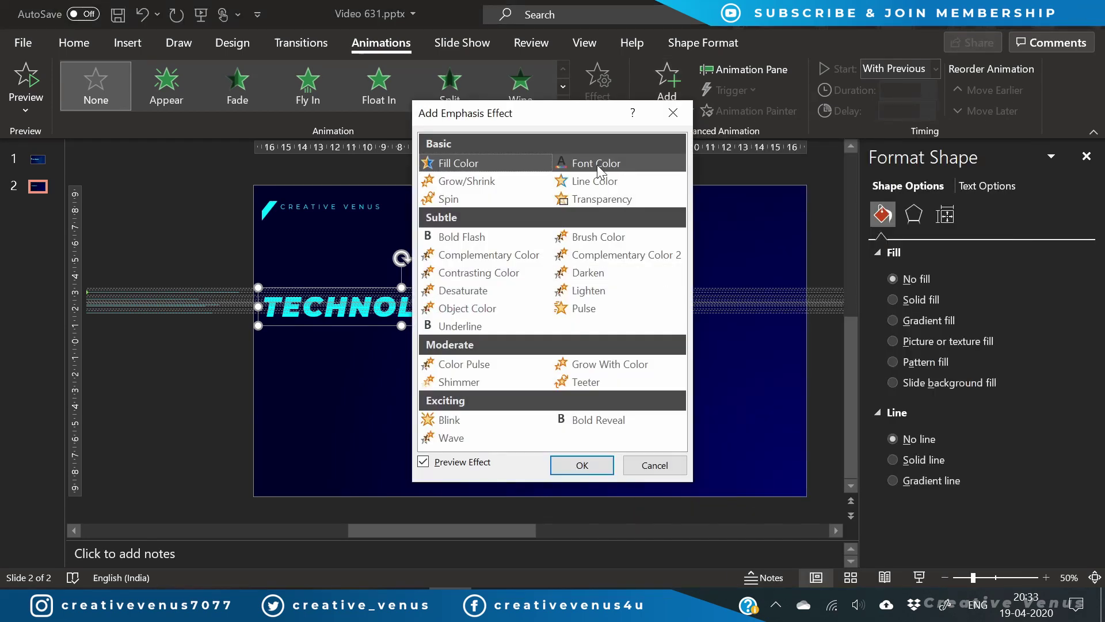
pyautogui.click(583, 466)
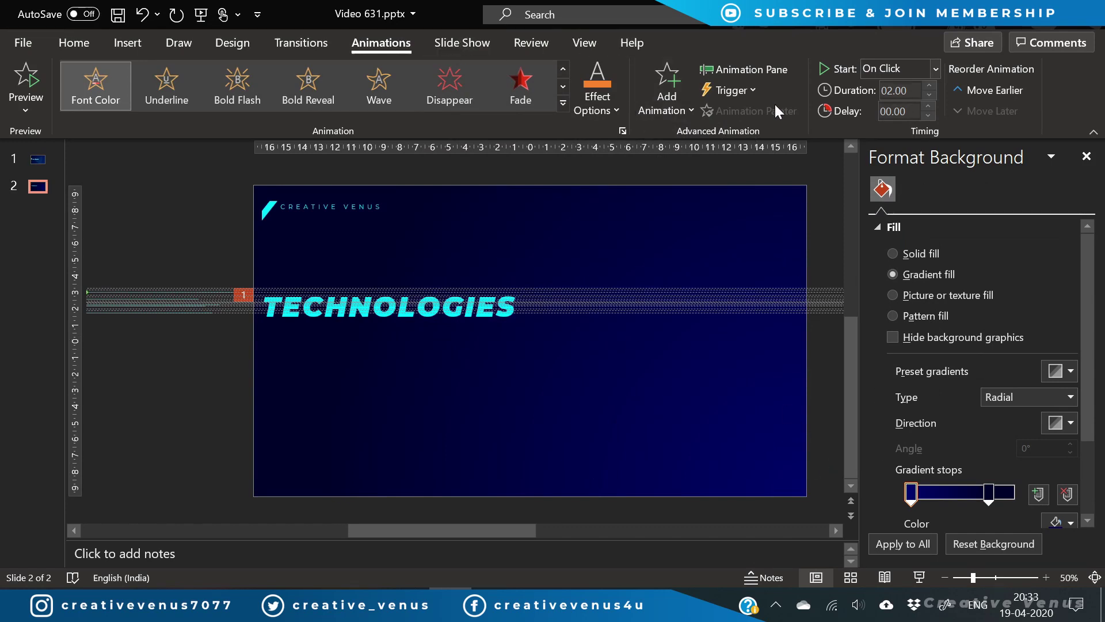
# Set the title animation to start With Previous, delay 01.00, duration 06.00
pyautogui.click(761, 70)
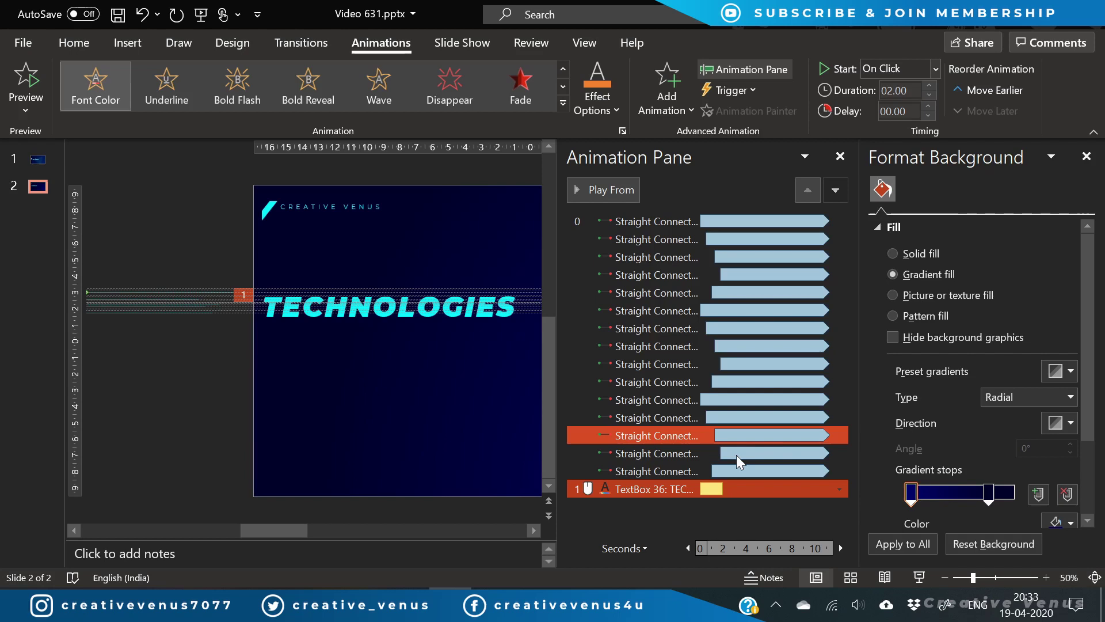
pyautogui.click(935, 68)
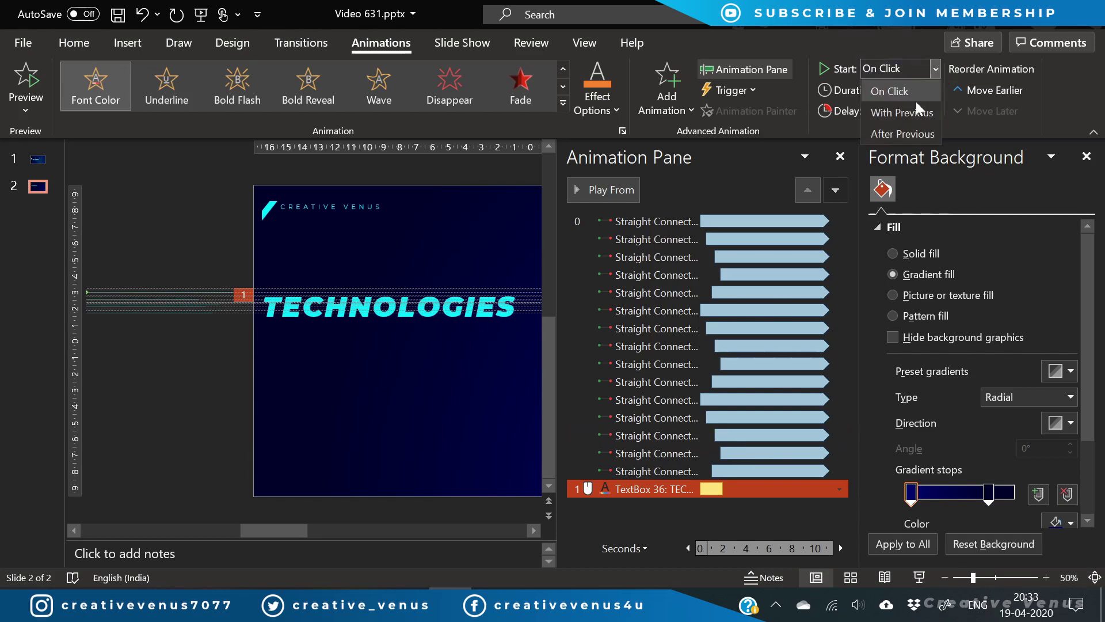
pyautogui.click(916, 101)
pyautogui.click(898, 111)
pyautogui.write('1')
pyautogui.press('Return')
pyautogui.click(901, 91)
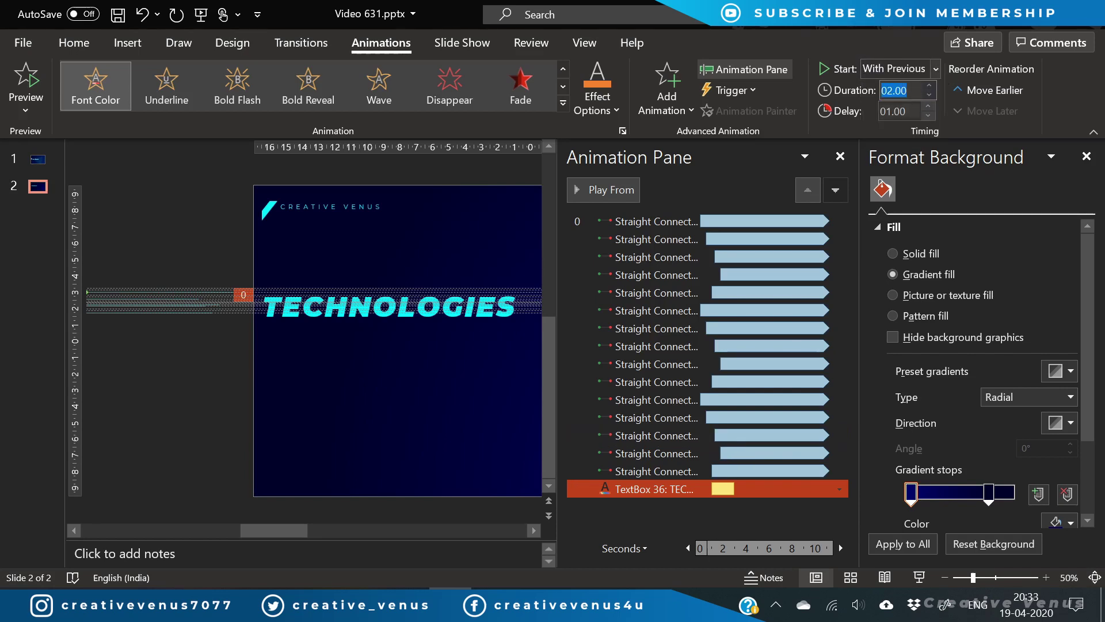
pyautogui.write('6')
pyautogui.press('Return')
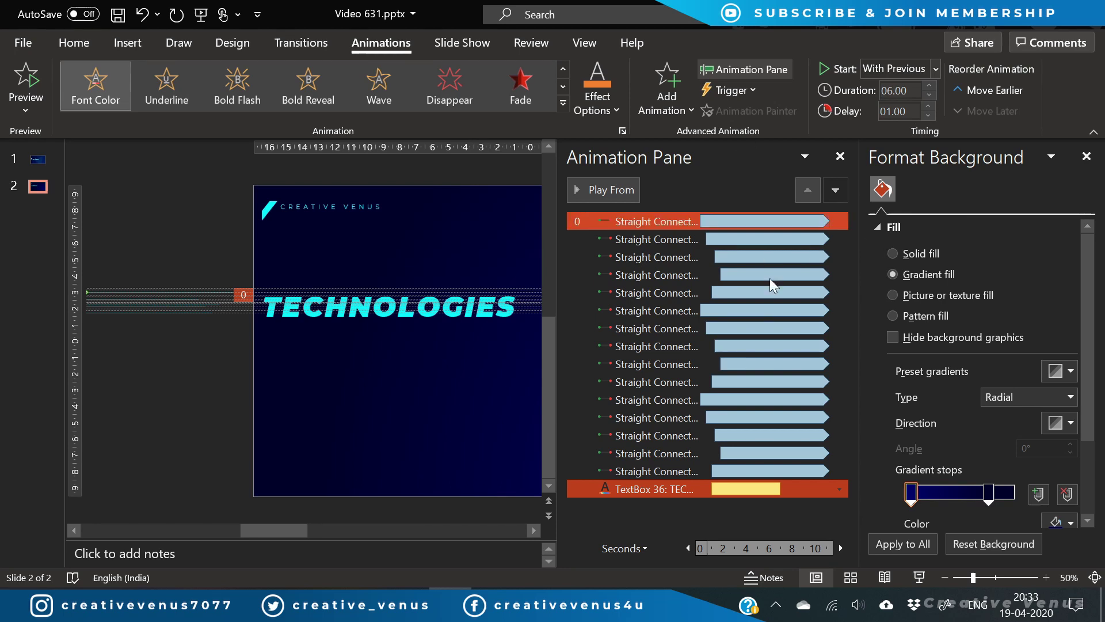
# Set the Font Color effect's target colour to a light blue from More Colors
pyautogui.rightClick(659, 490)
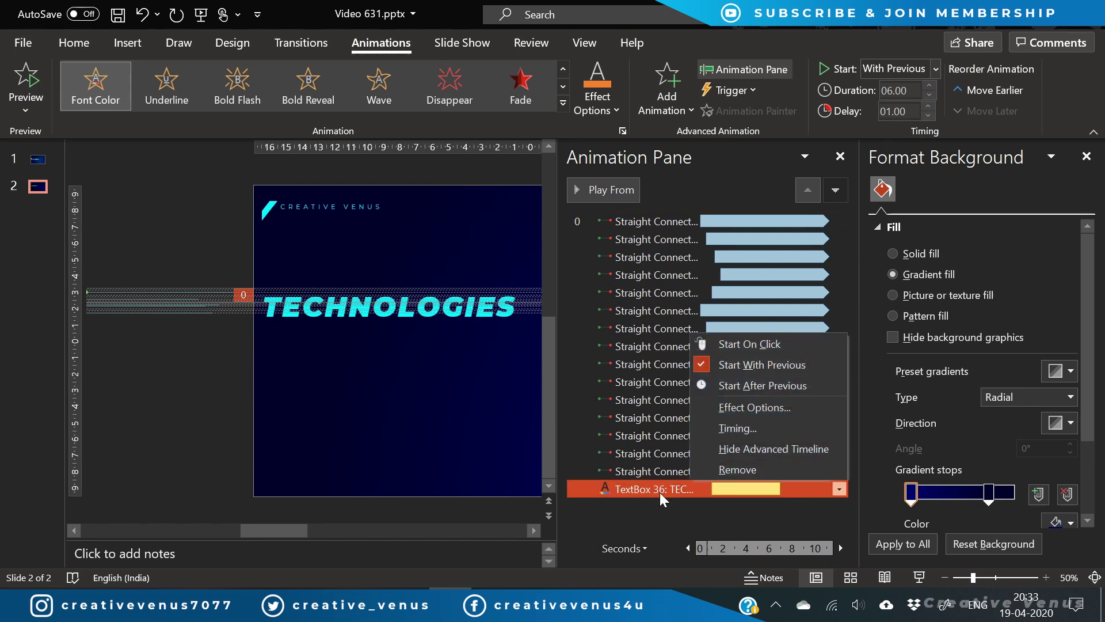
pyautogui.click(745, 409)
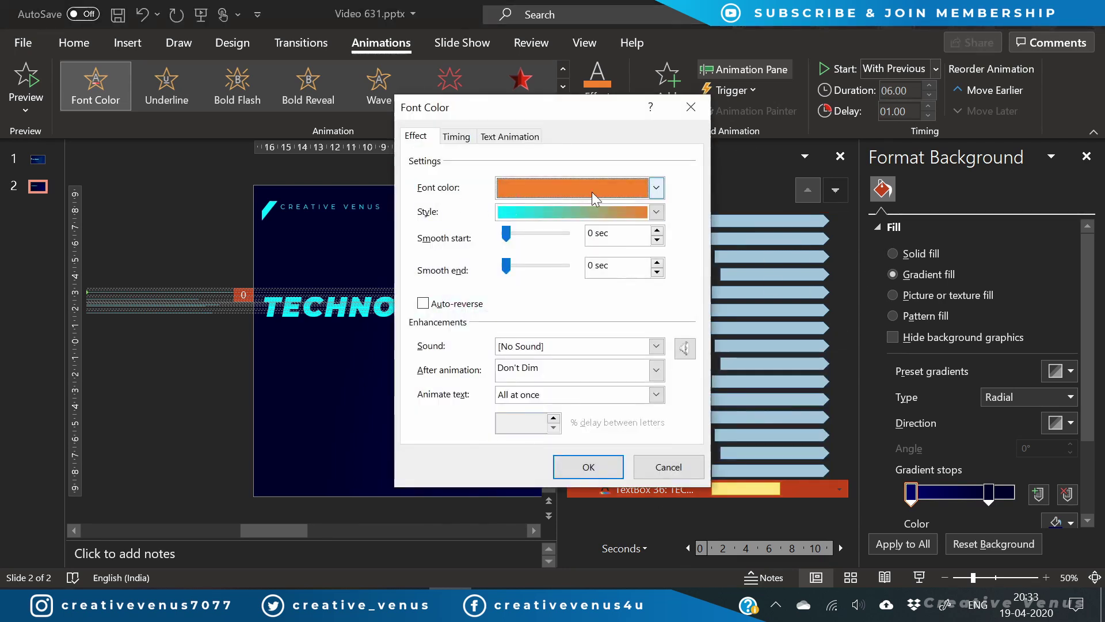
pyautogui.click(655, 187)
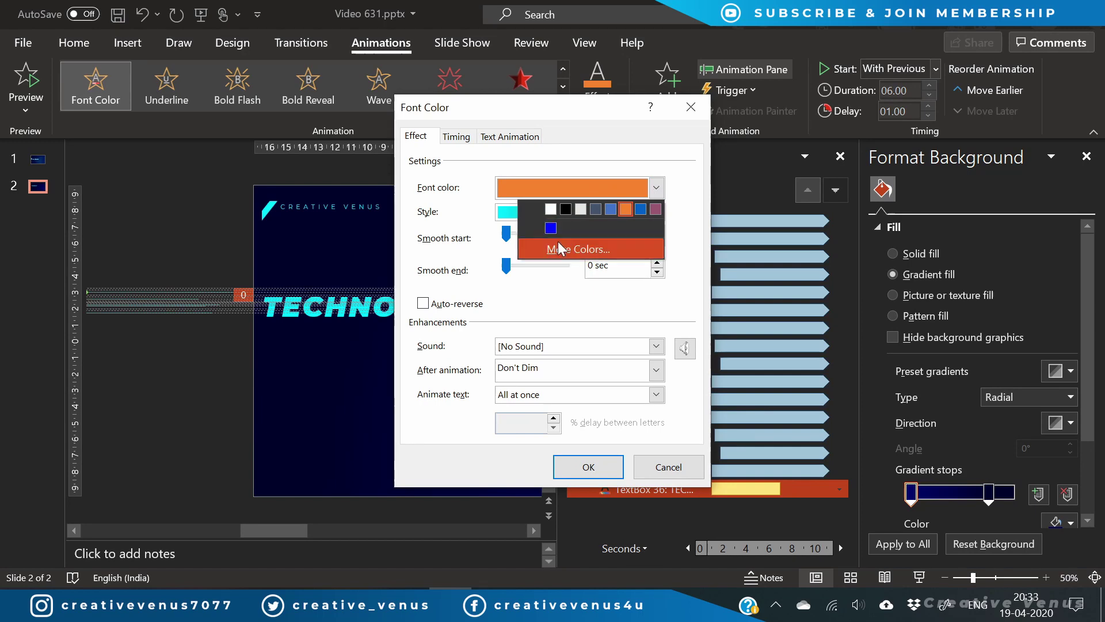
pyautogui.click(557, 247)
pyautogui.click(465, 184)
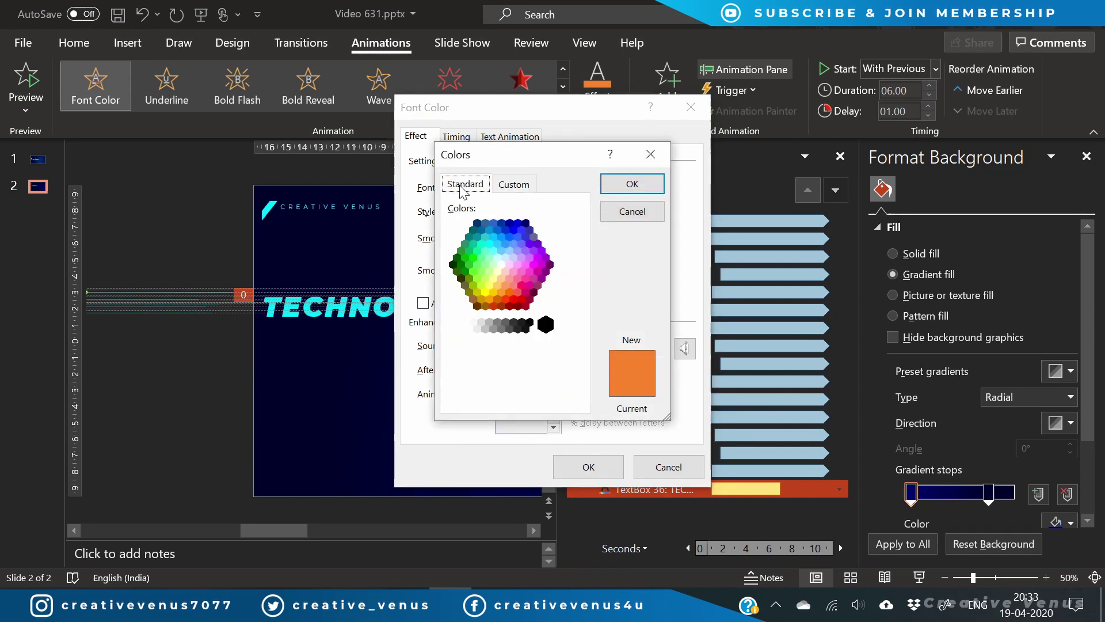
pyautogui.click(485, 236)
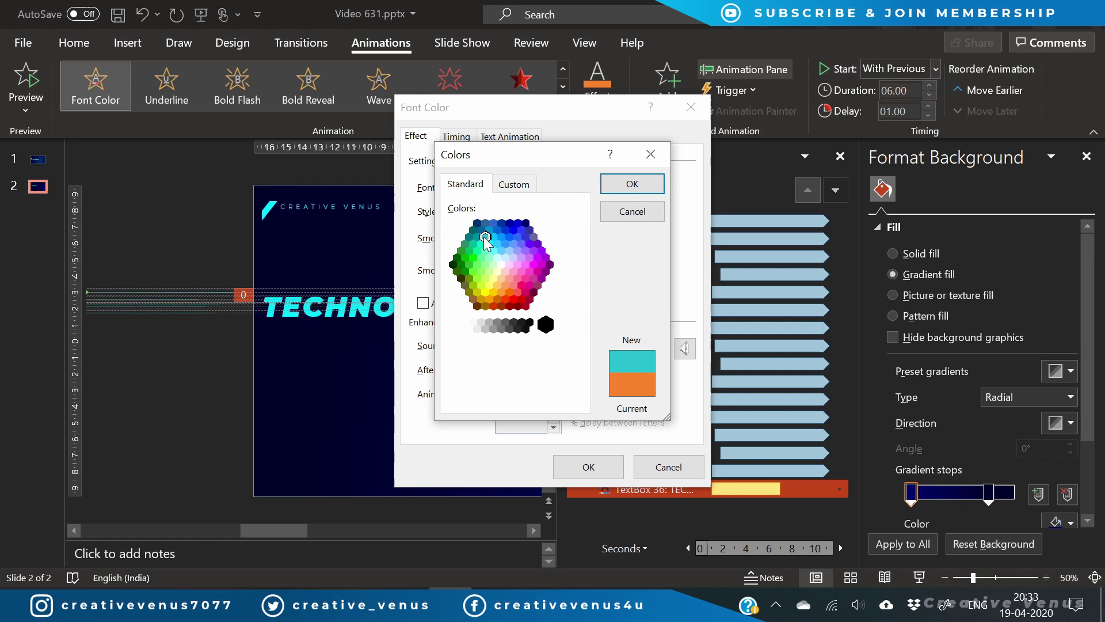
pyautogui.click(481, 244)
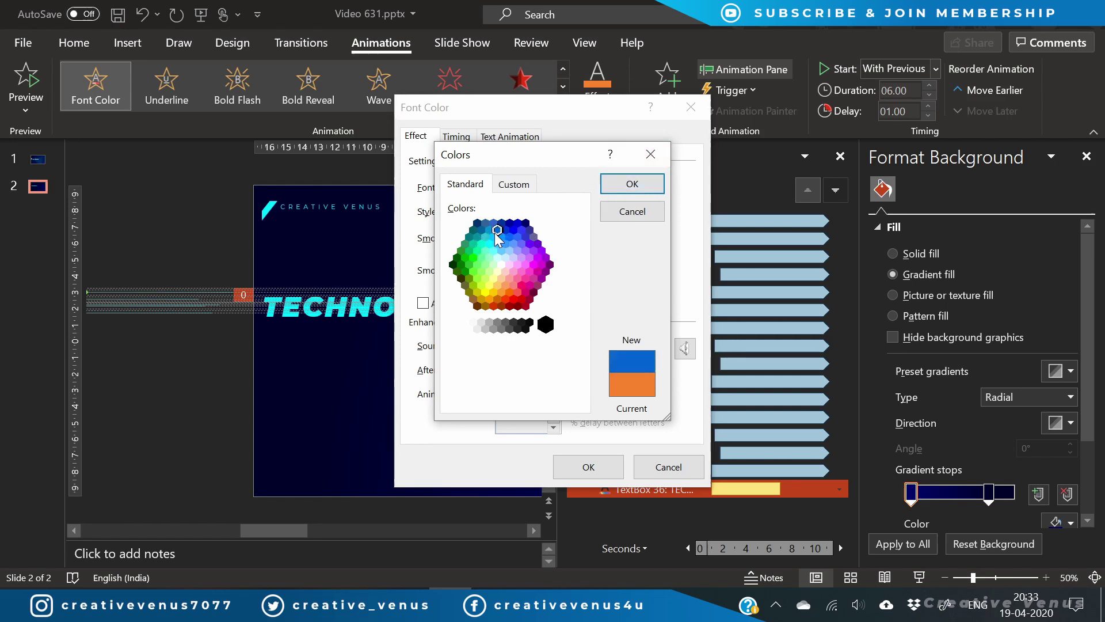
pyautogui.click(495, 233)
pyautogui.click(521, 244)
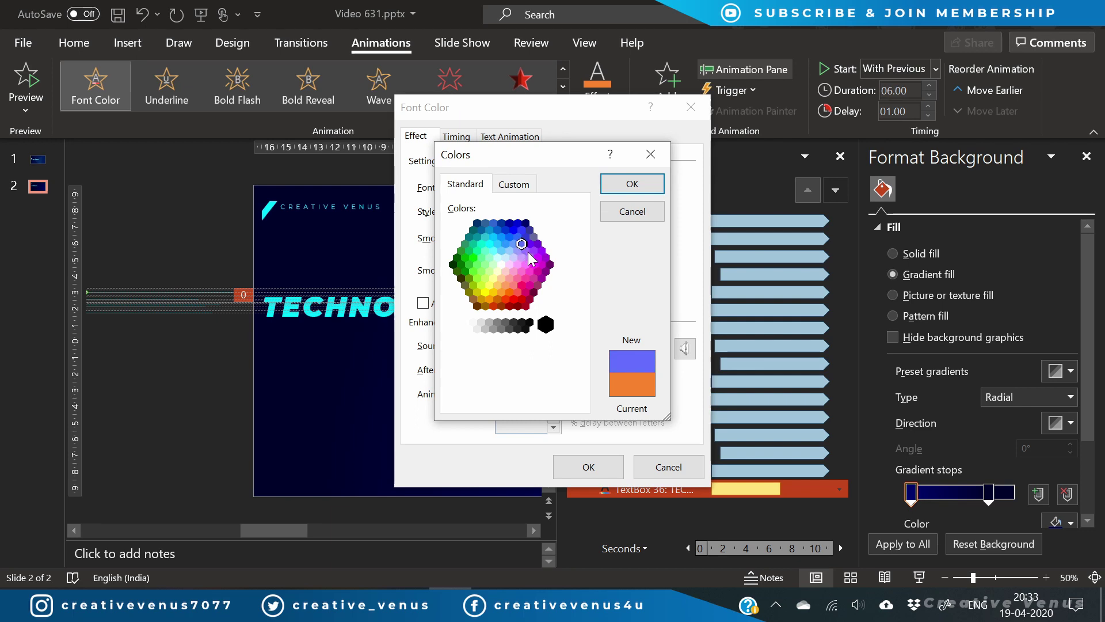
pyautogui.click(528, 252)
pyautogui.click(521, 243)
pyautogui.click(525, 236)
pyautogui.click(521, 243)
pyautogui.click(514, 254)
pyautogui.click(500, 236)
pyautogui.click(493, 244)
pyautogui.click(488, 229)
pyautogui.click(485, 236)
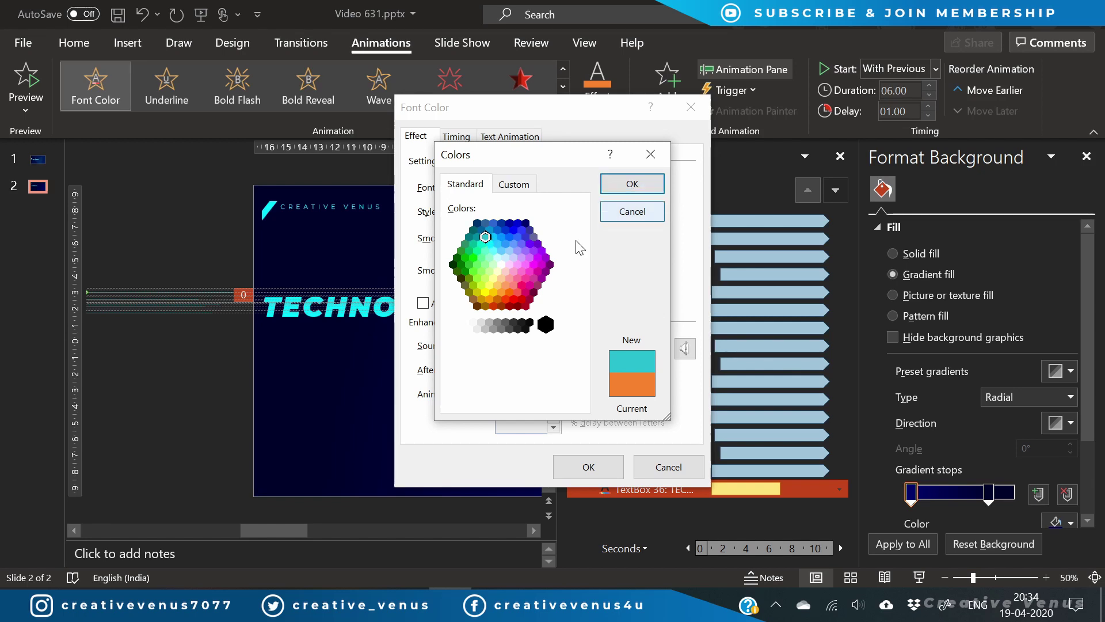
pyautogui.click(510, 237)
pyautogui.click(514, 229)
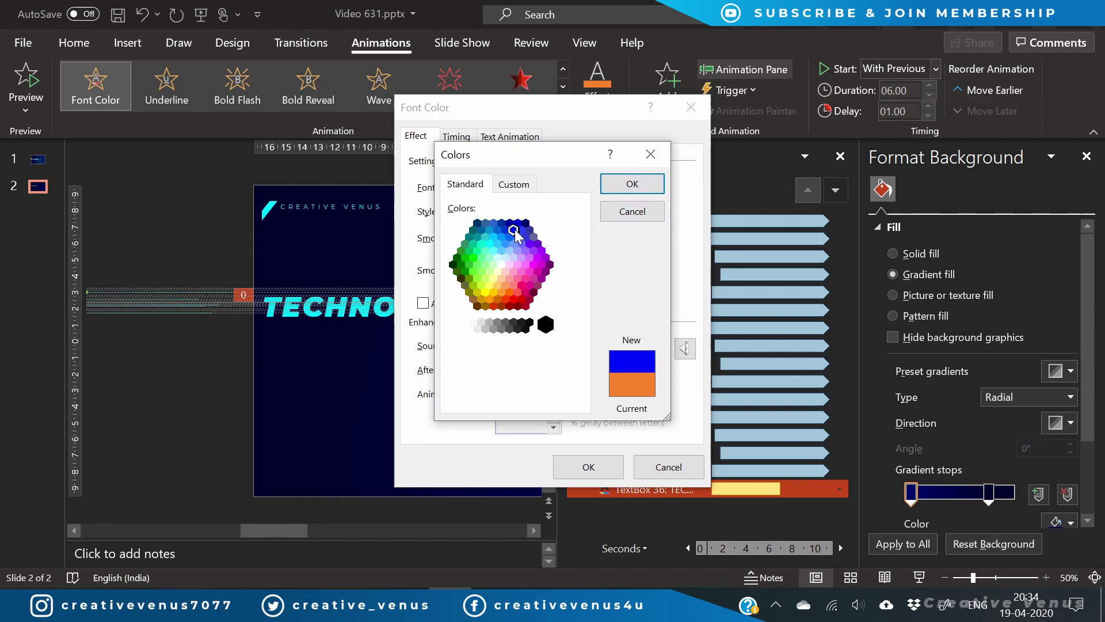
pyautogui.click(510, 236)
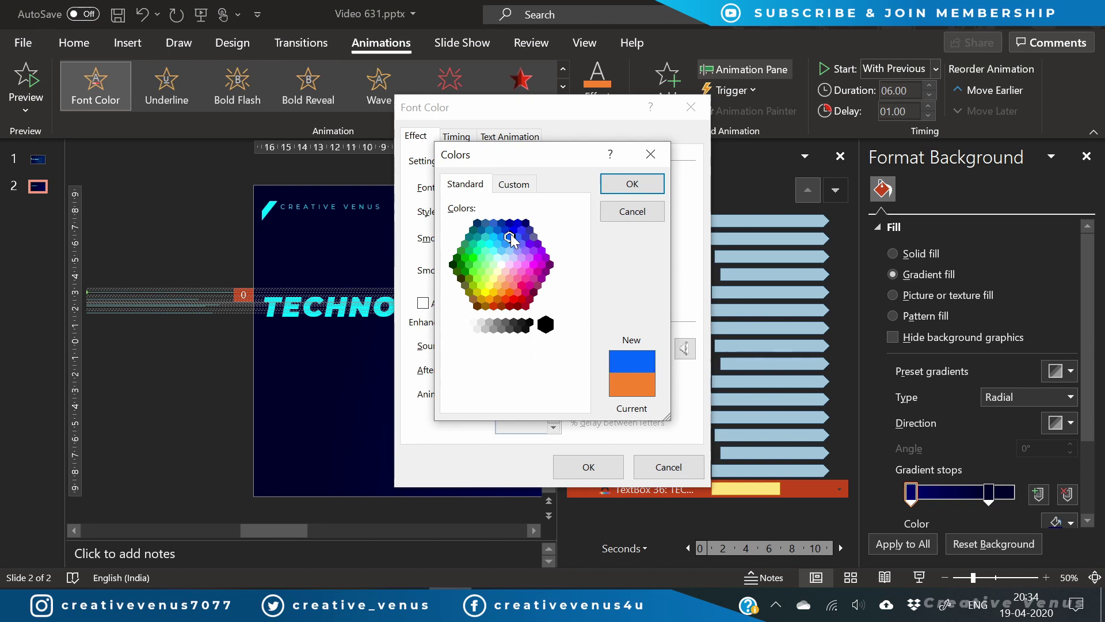
pyautogui.click(632, 185)
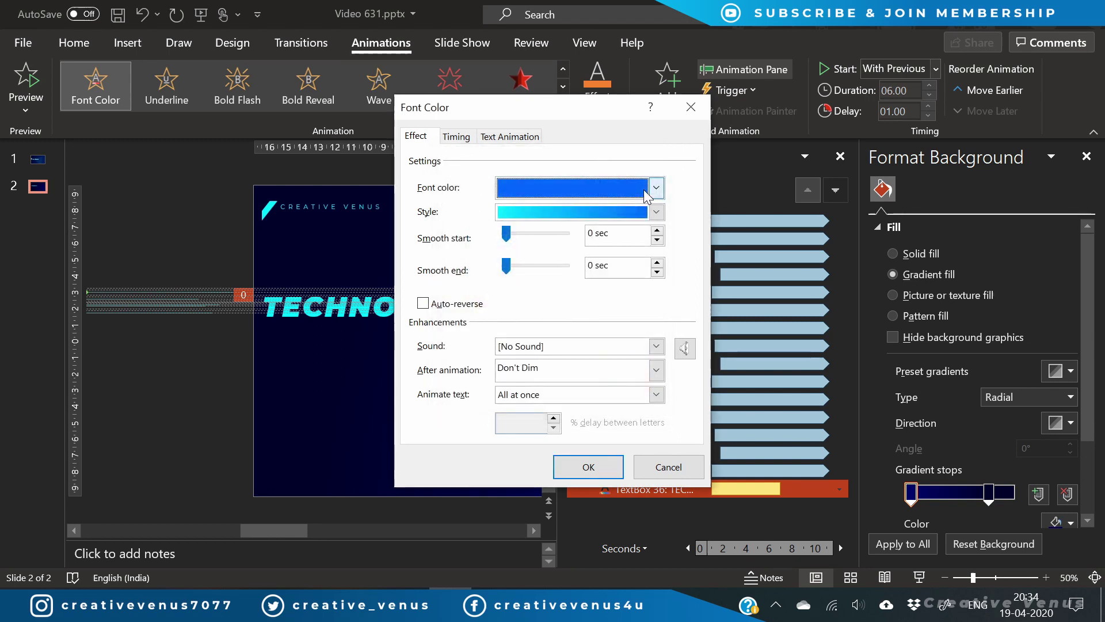
# Turn on Auto-reverse, repeat Until End of Slide, and animate the text By letter
pyautogui.click(458, 304)
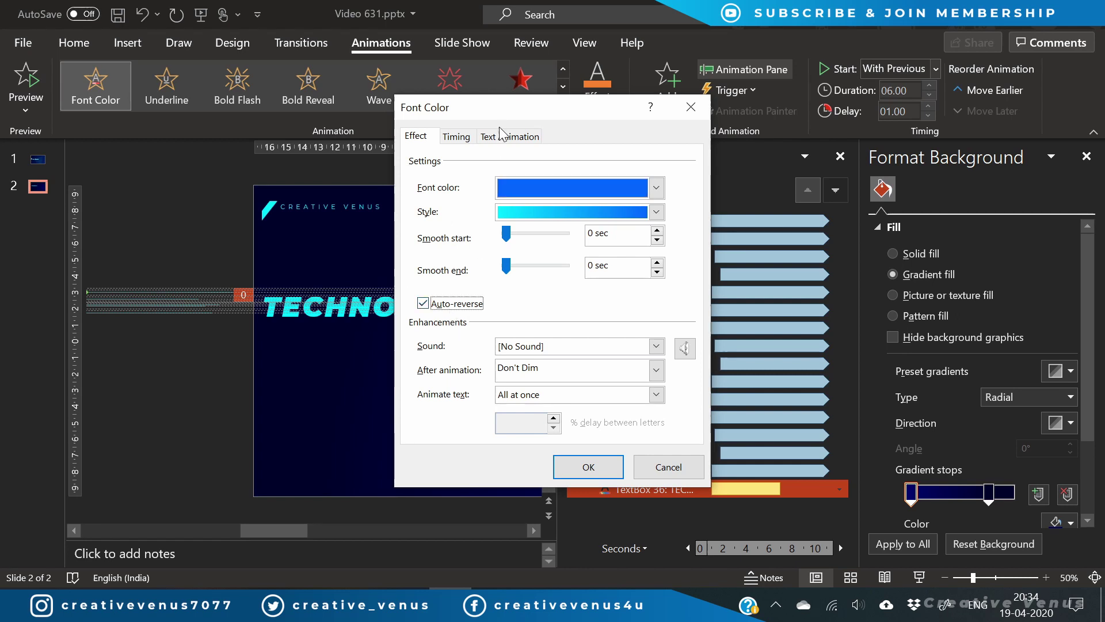
pyautogui.click(456, 136)
pyautogui.click(594, 232)
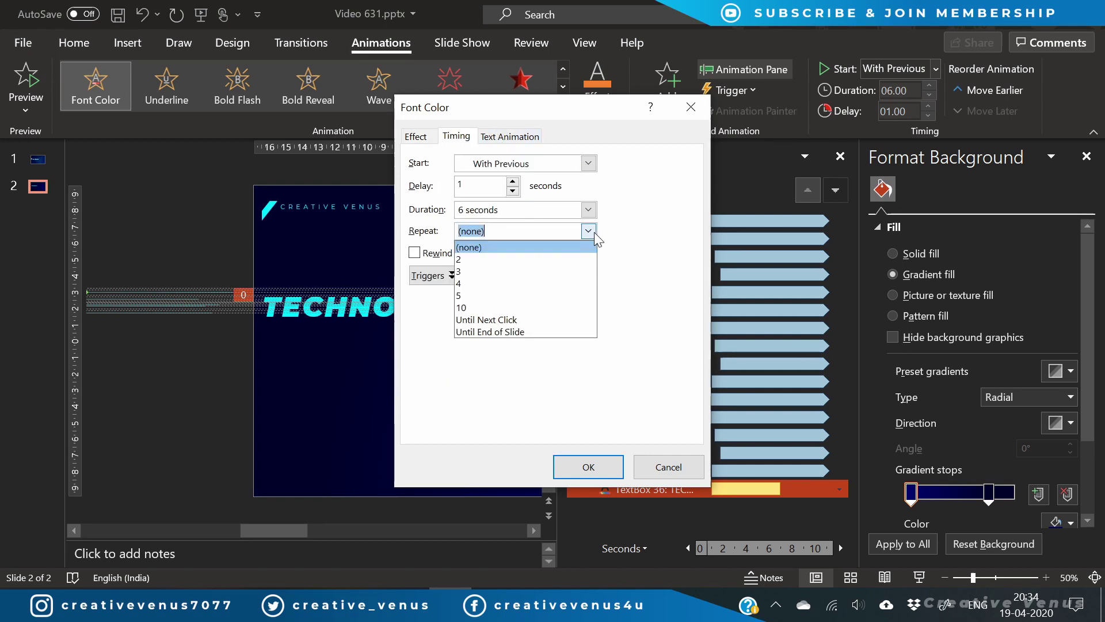
pyautogui.click(513, 333)
pyautogui.click(416, 137)
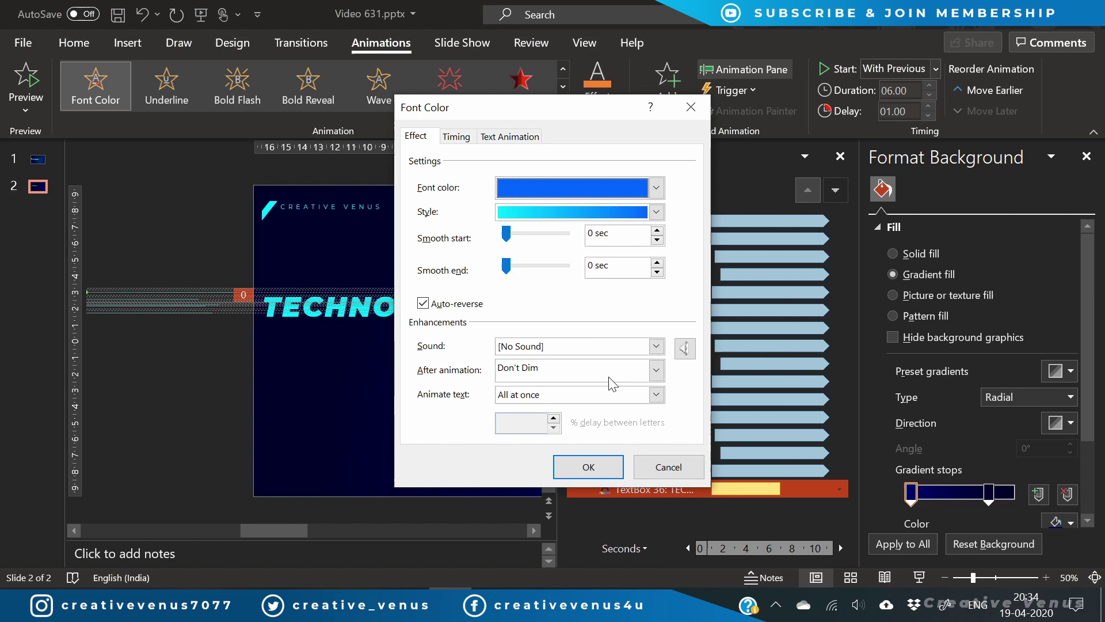
pyautogui.click(657, 394)
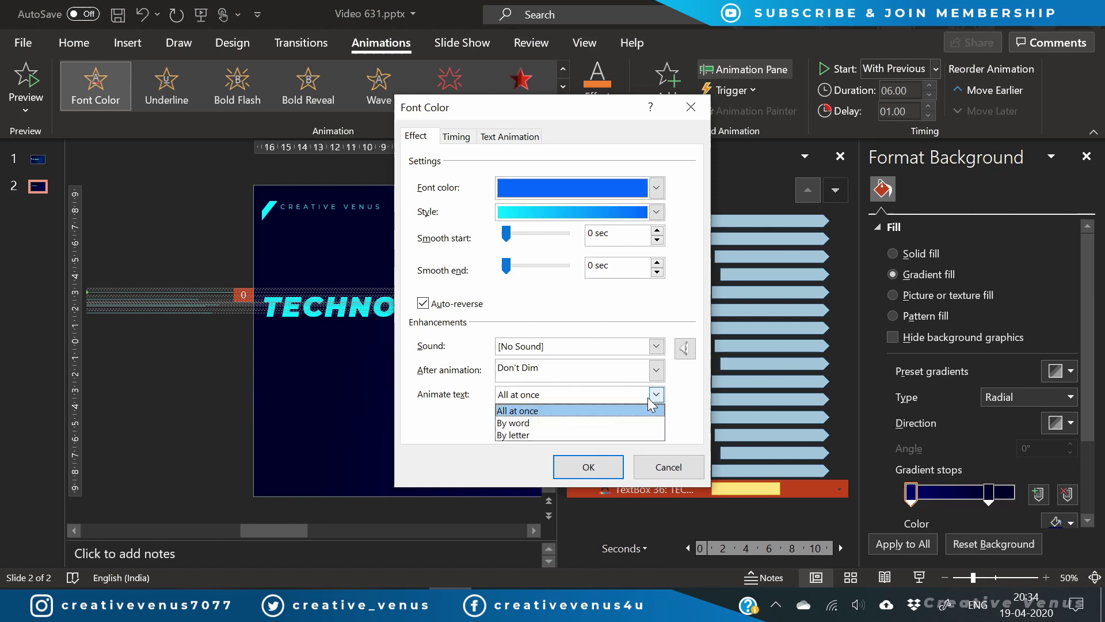
pyautogui.click(602, 435)
pyautogui.click(657, 370)
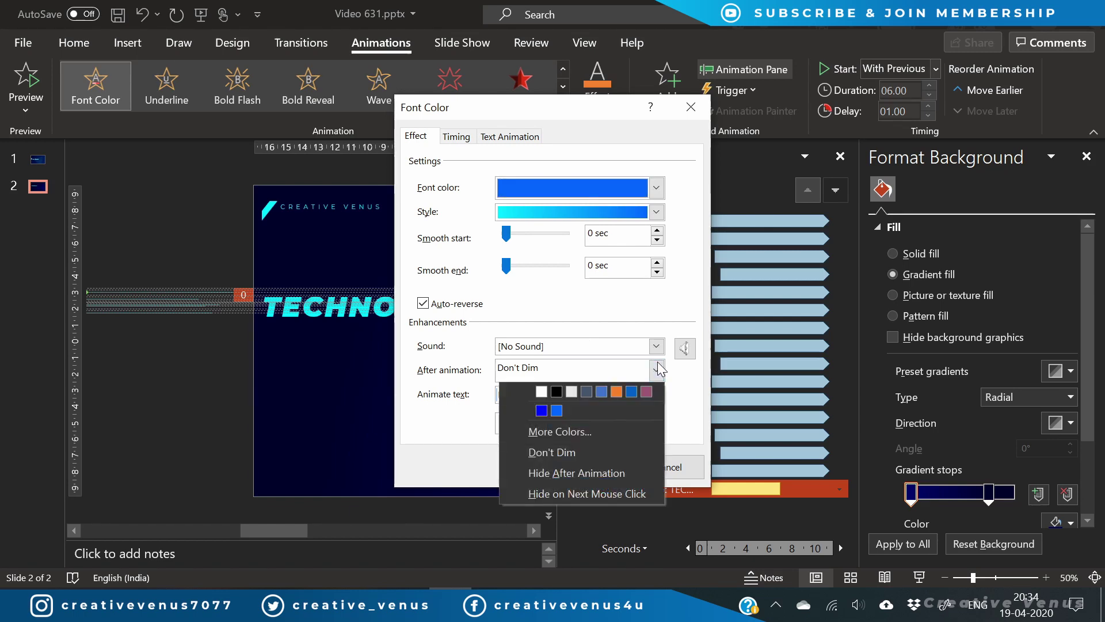
pyautogui.click(657, 370)
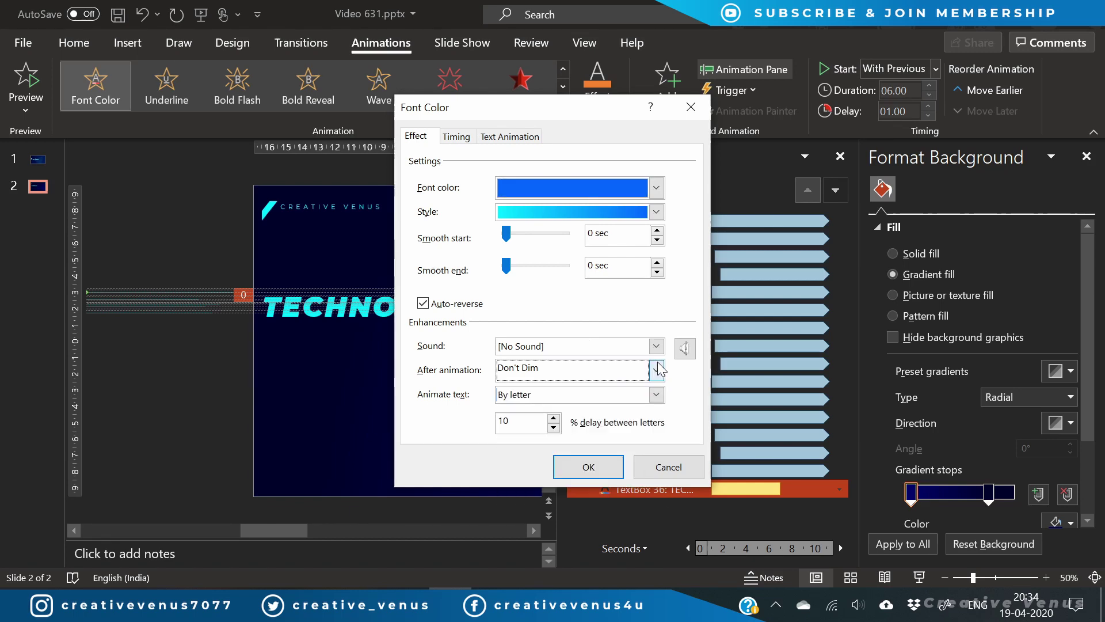
# Apply and preview the effect, then set the TECHNOLOGIES animation duration to 00.75 seconds
pyautogui.click(583, 472)
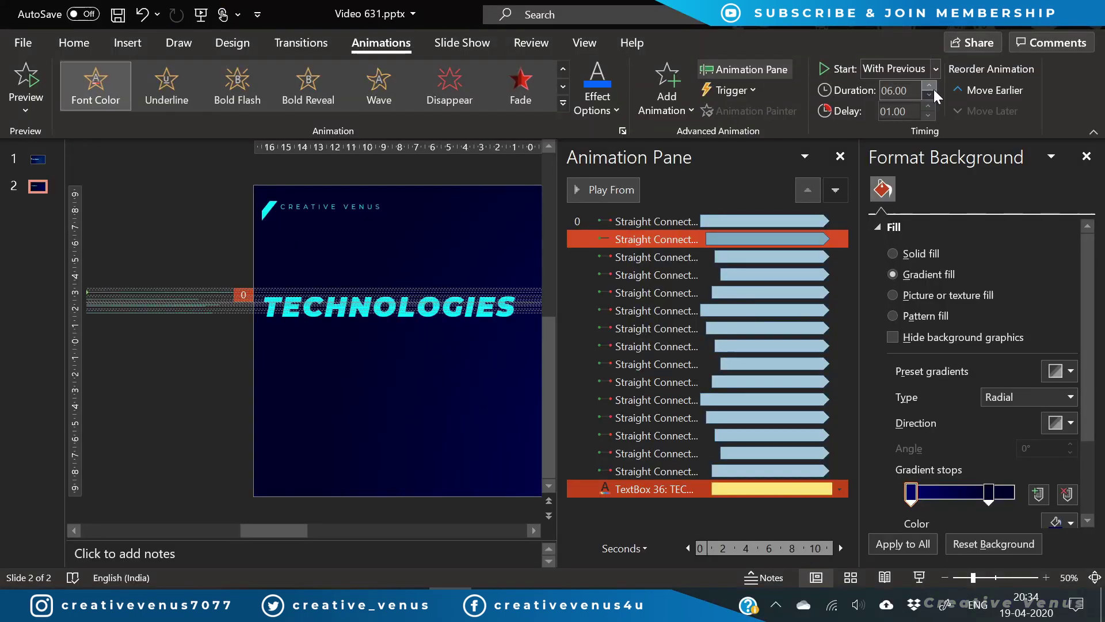
pyautogui.click(930, 95)
pyautogui.click(930, 95)
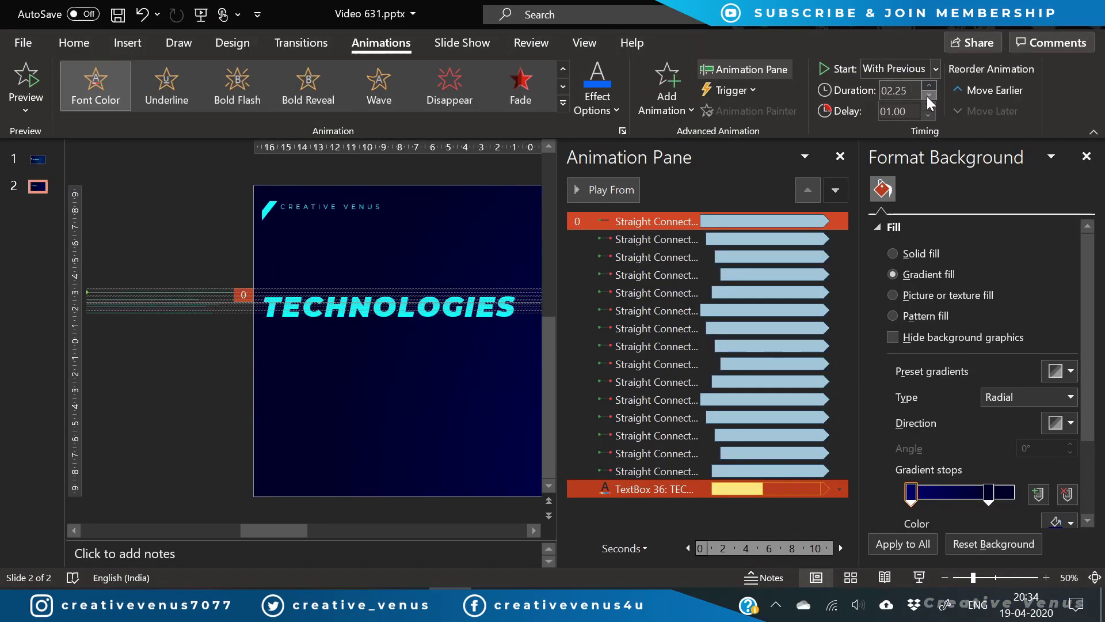
pyautogui.click(928, 96)
pyautogui.click(926, 95)
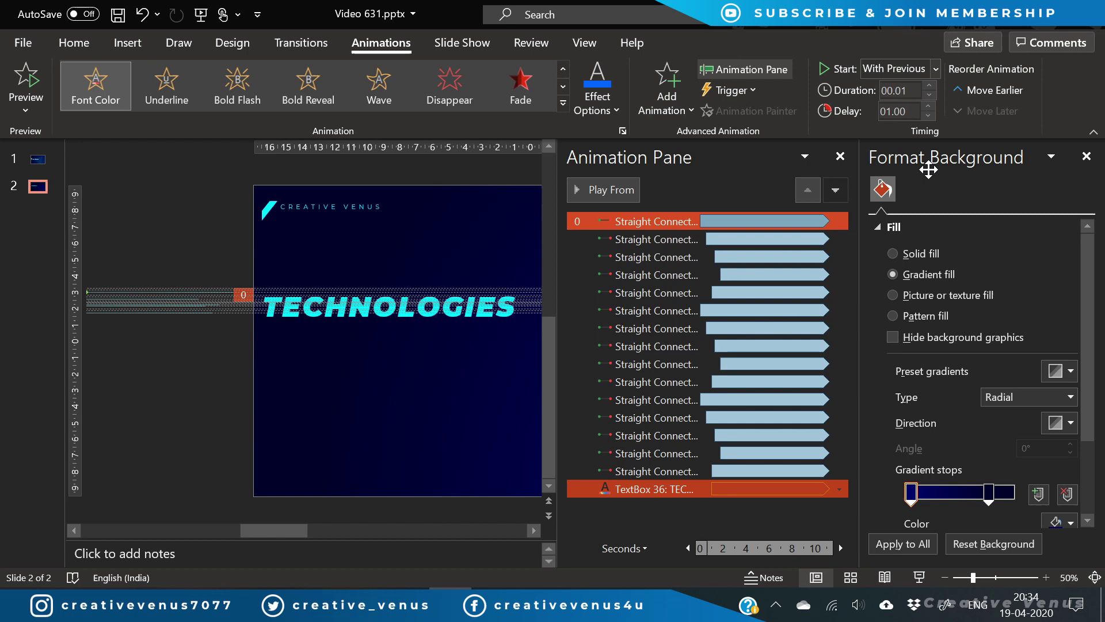
pyautogui.click(929, 84)
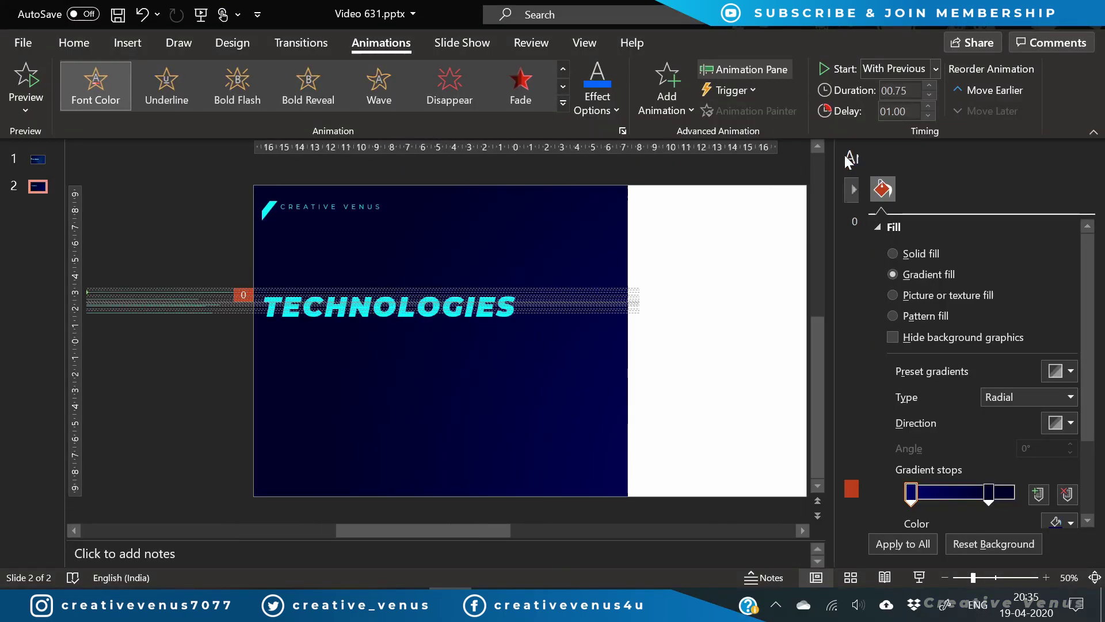
pyautogui.click(563, 412)
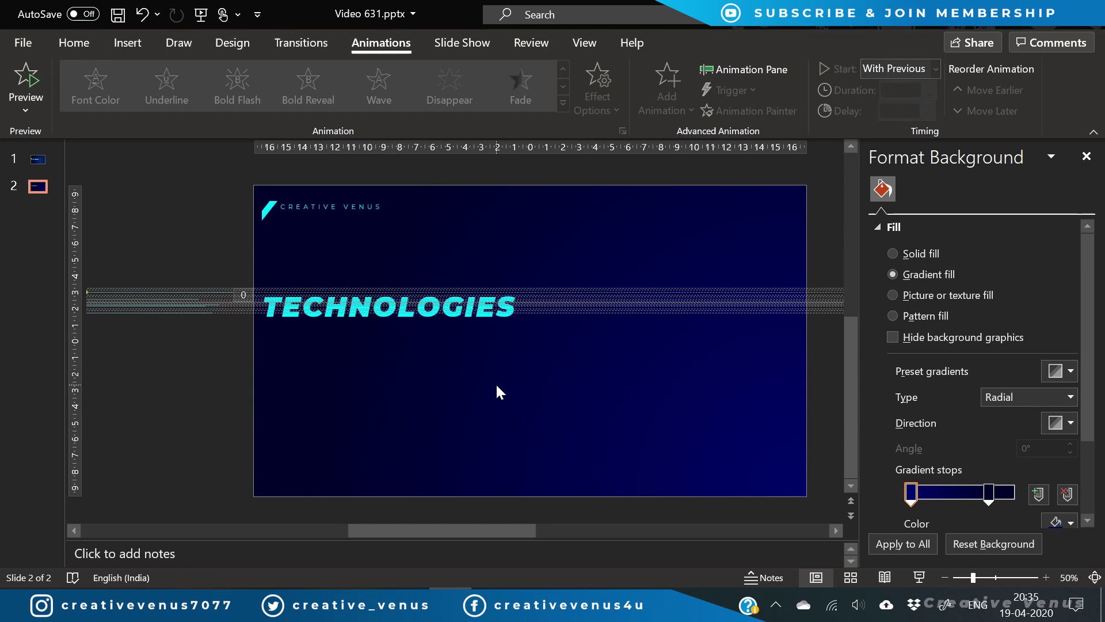
# Add a text box below-right of TECHNOLOGIES and type list items on separate lines
pyautogui.click(128, 47)
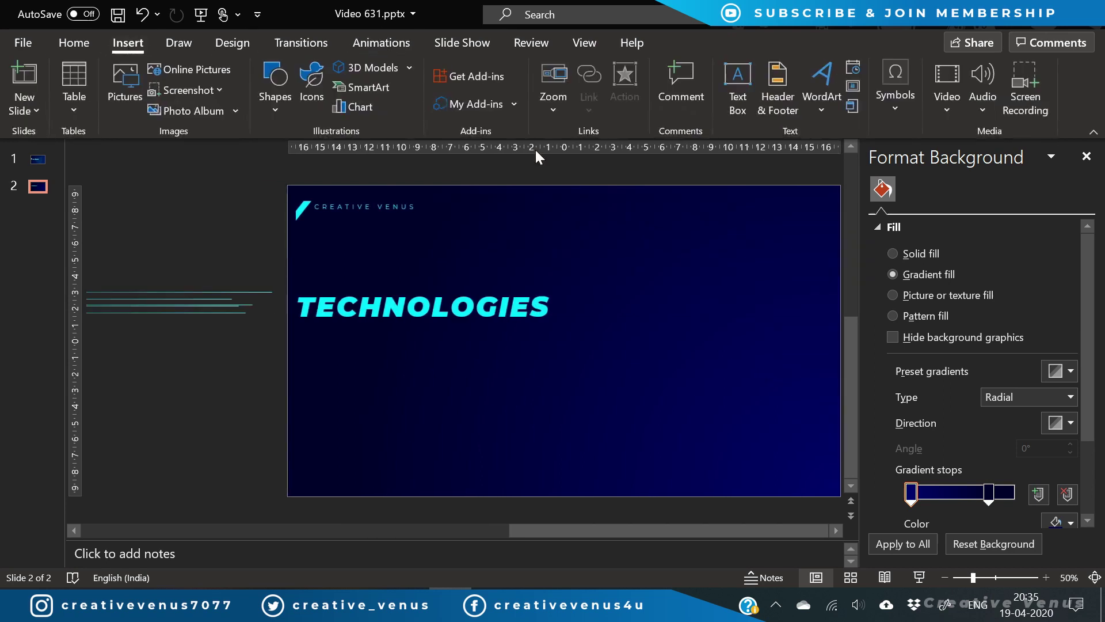
pyautogui.click(737, 95)
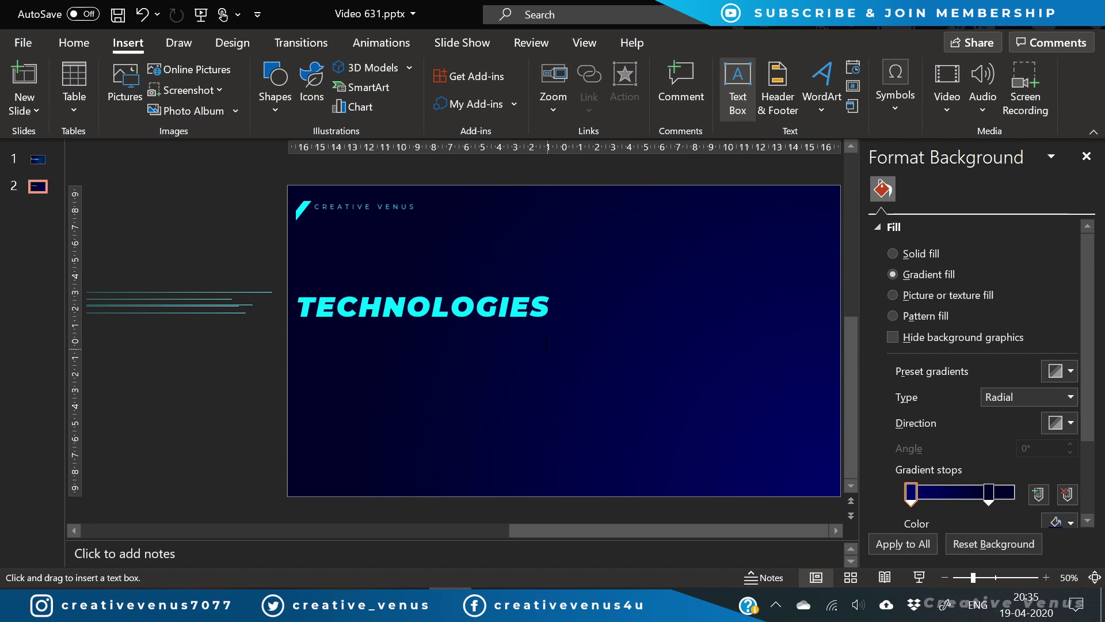
pyautogui.press('Escape')
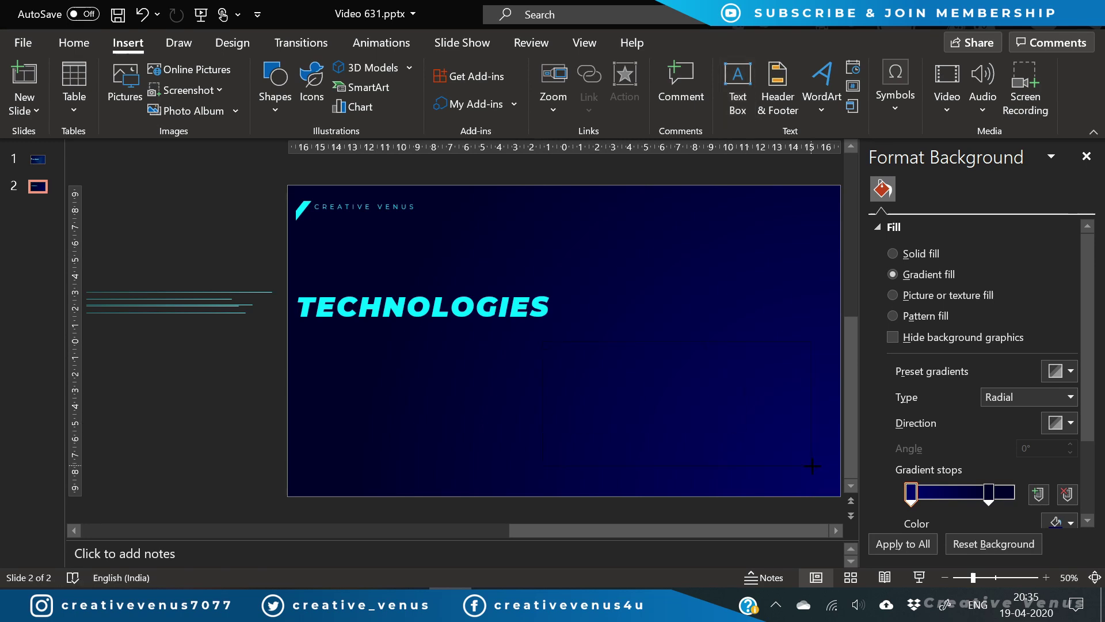
pyautogui.moveTo(811, 465); pyautogui.dragTo(811, 465)
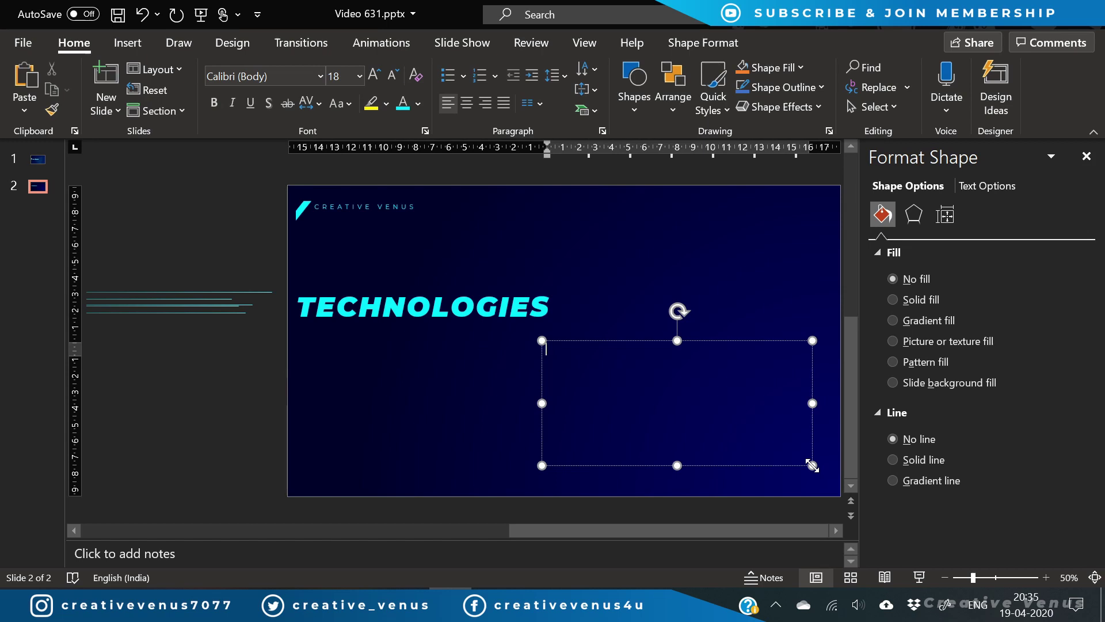
pyautogui.moveTo(812, 465); pyautogui.dragTo(812, 465)
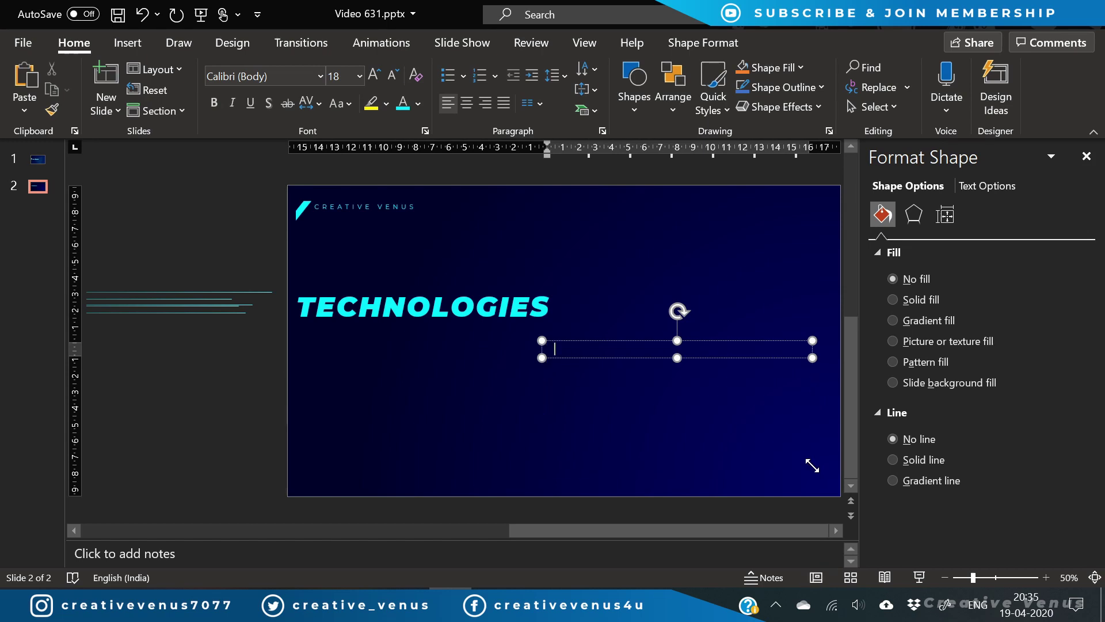
pyautogui.press('Return')
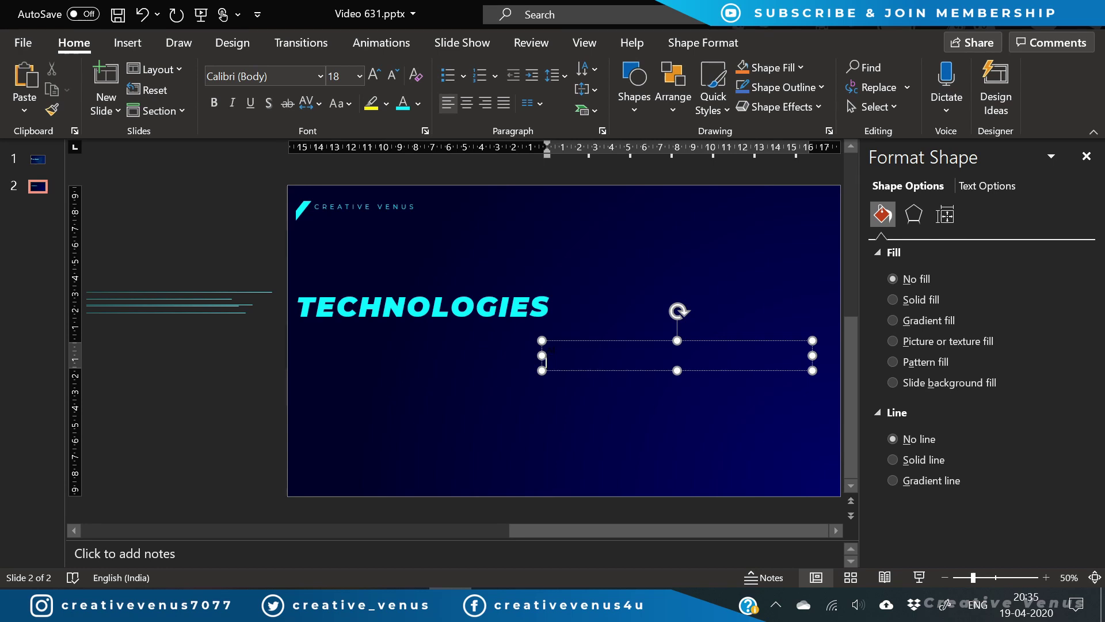
pyautogui.write('Th')
pyautogui.press('Return')
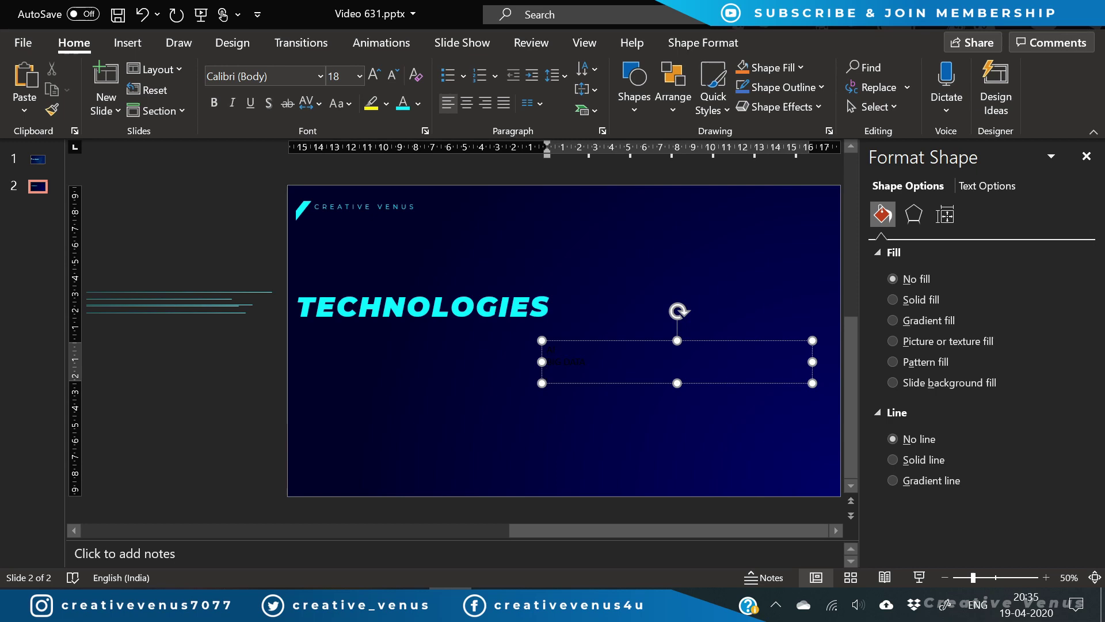
pyautogui.write('top')
pyautogui.press('Return')
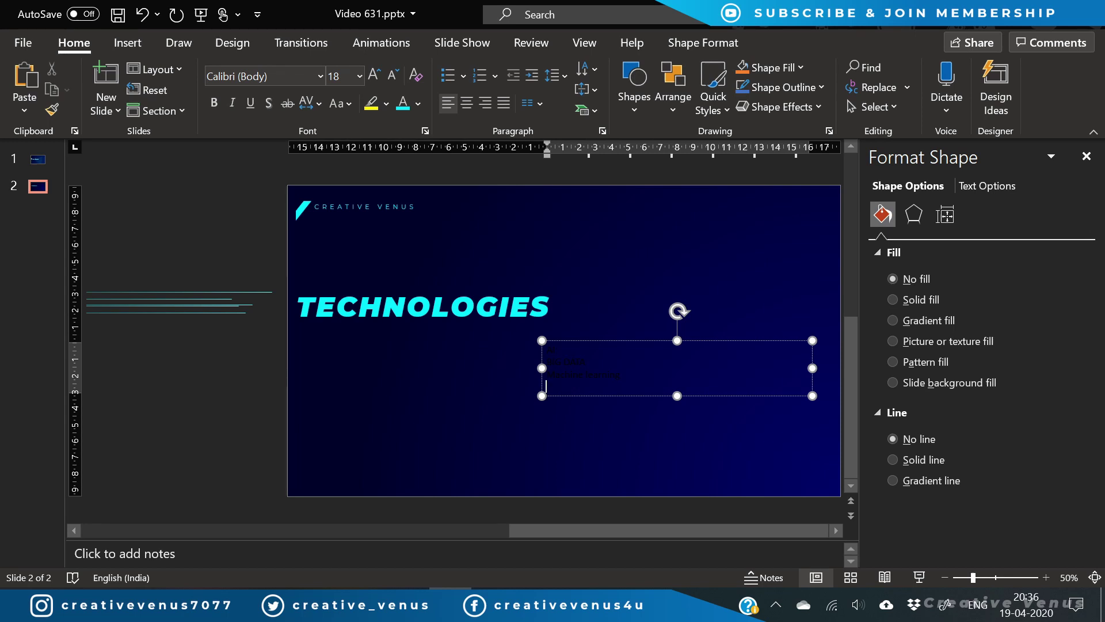
# Remove the empty last line, then set the list in uppercase Montserrat Black, enlarged to 32 pt
pyautogui.press('BackSpace')
pyautogui.hotkey('ctrl', 'a')
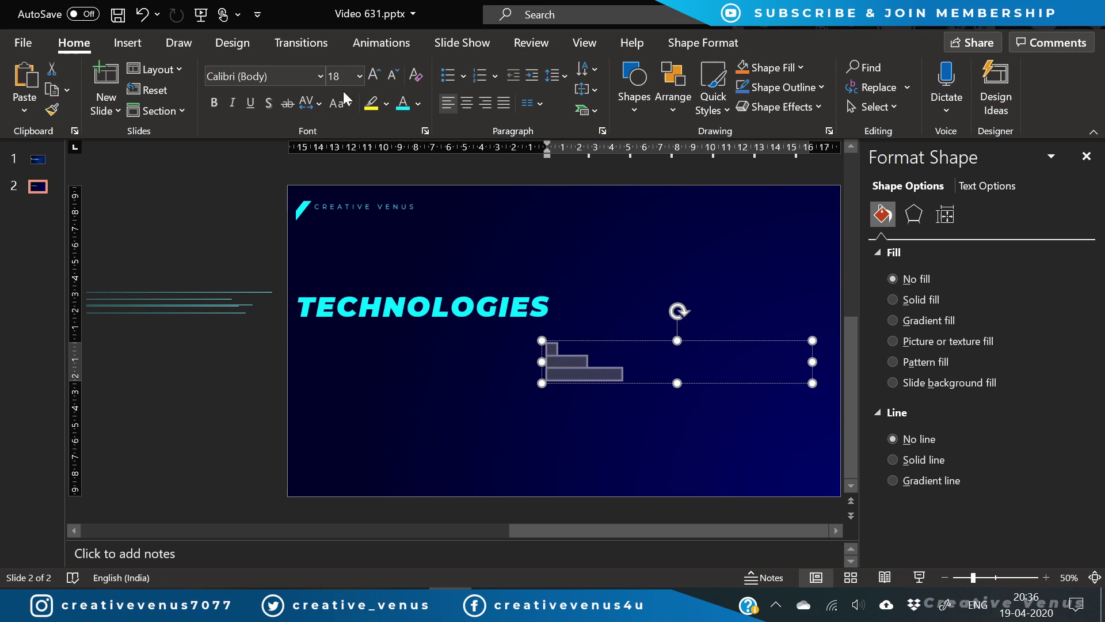
pyautogui.hotkey('ctrl', 'shift', 'f')
pyautogui.write('Montserrat Black')
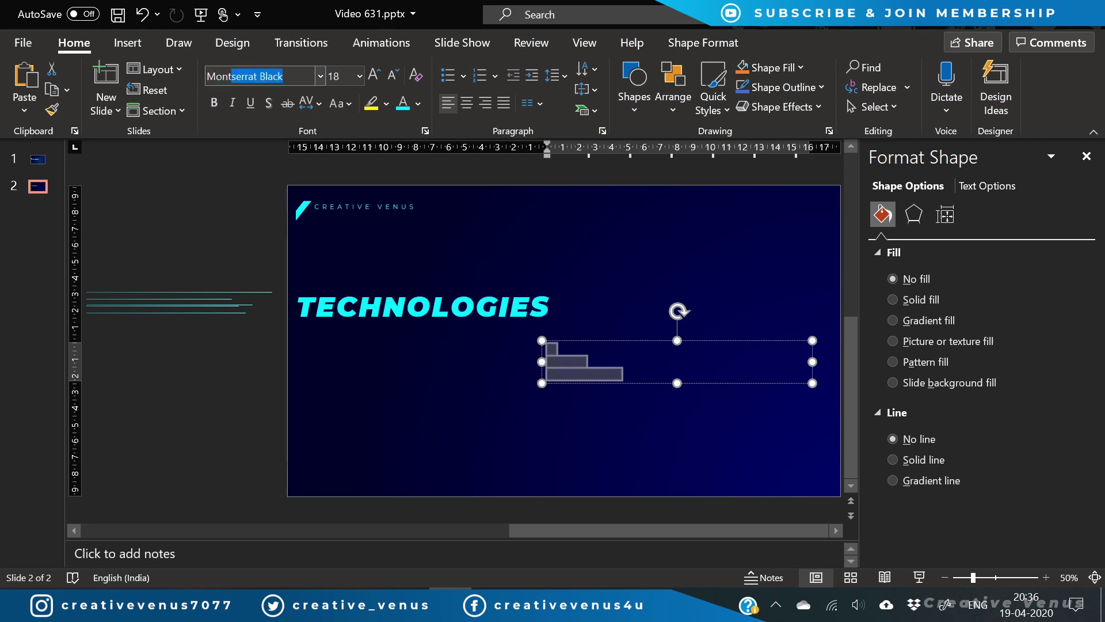
pyautogui.press('Return')
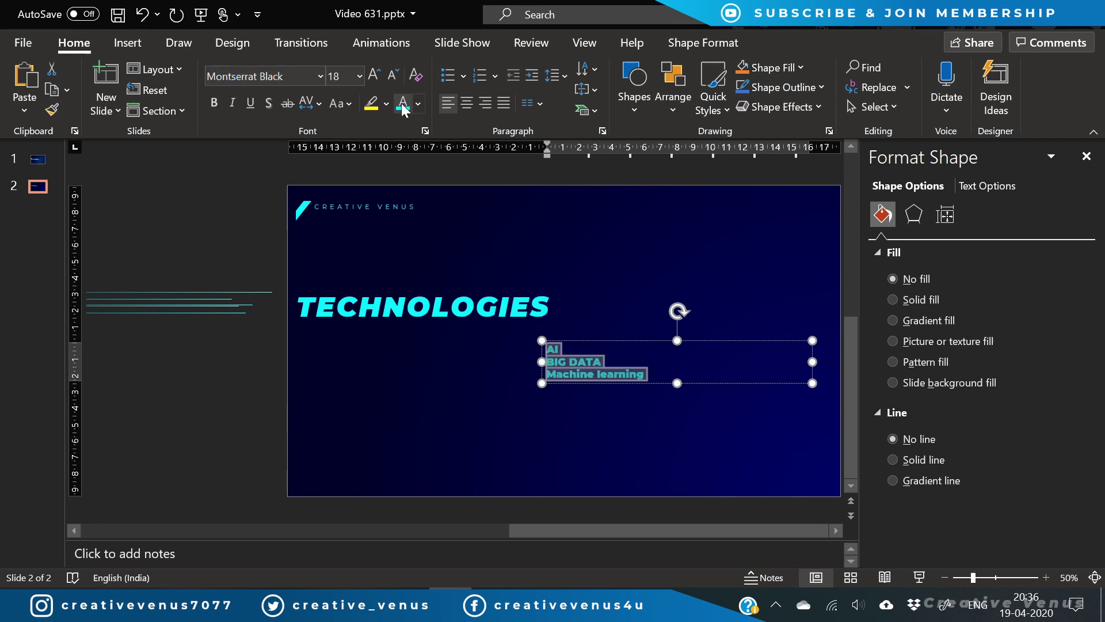
pyautogui.click(337, 104)
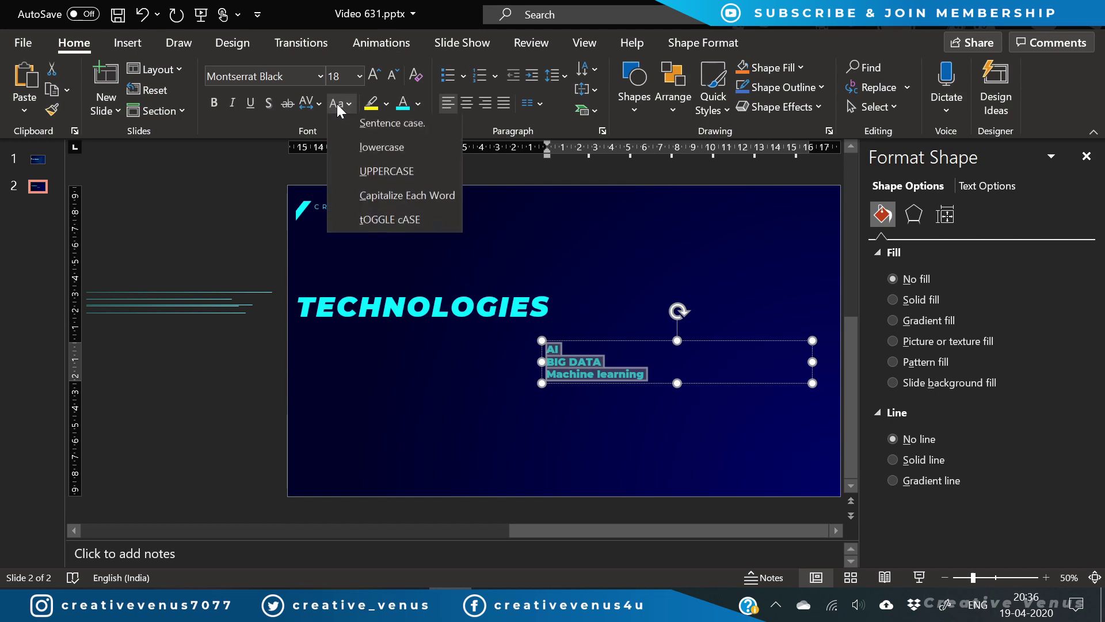
pyautogui.click(354, 180)
pyautogui.click(374, 74)
pyautogui.click(375, 73)
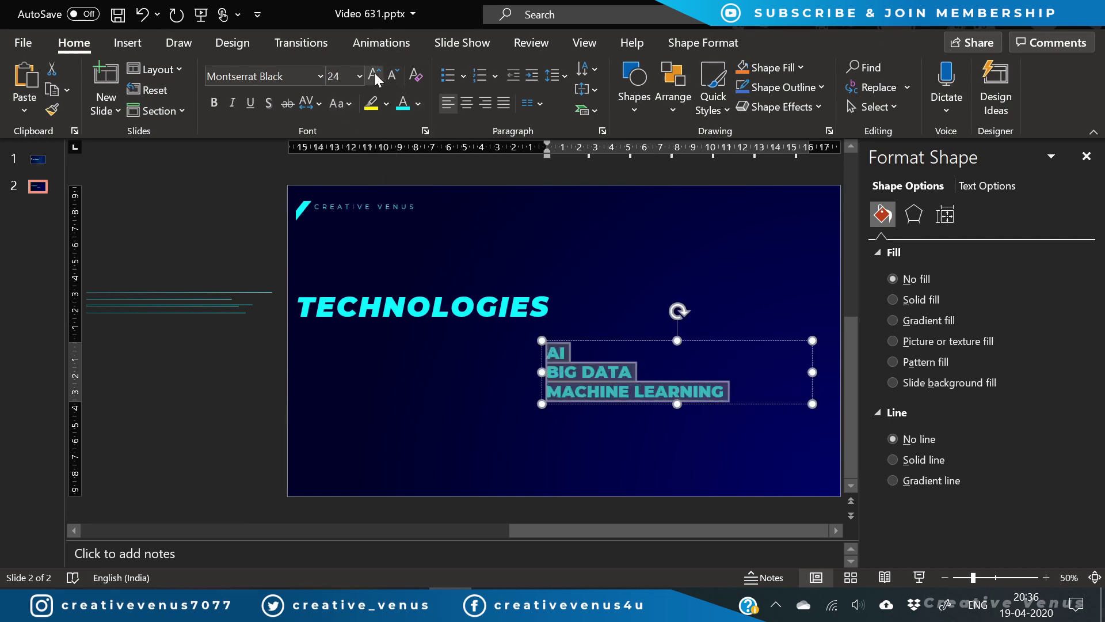
pyautogui.click(374, 74)
pyautogui.click(374, 74)
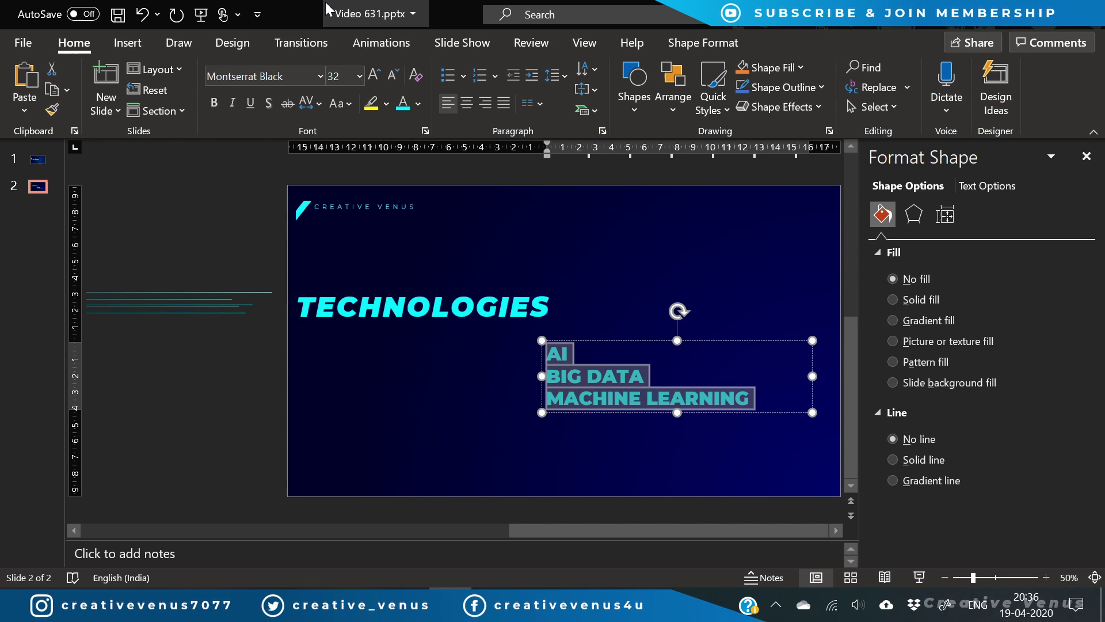
# Italicize the list, move it lower and left, and apply Very Loose character spacing
pyautogui.click(232, 104)
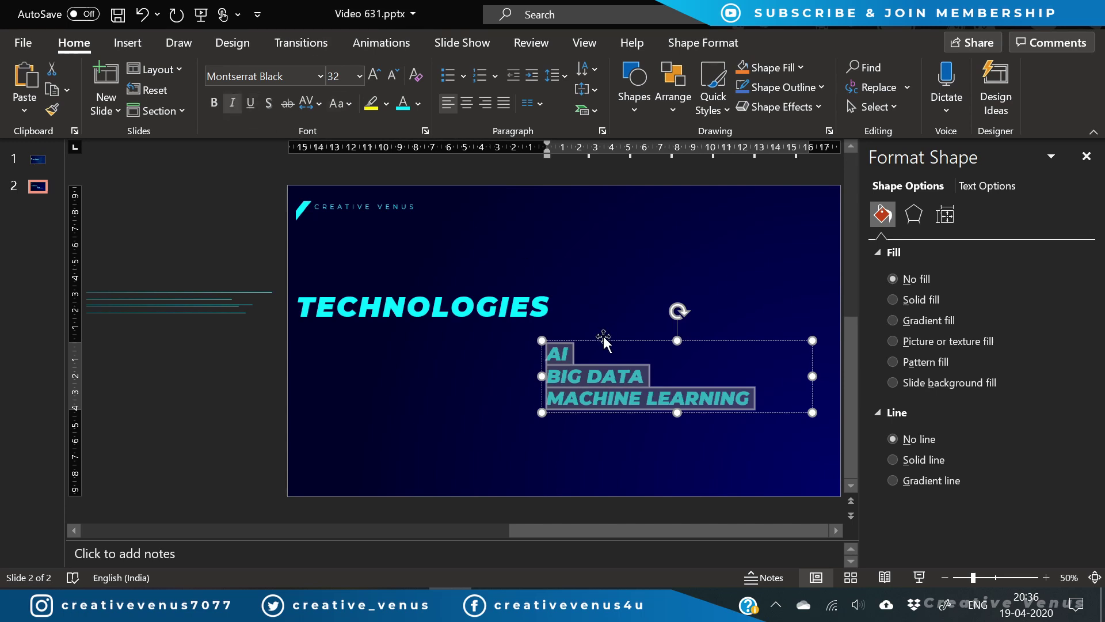
pyautogui.moveTo(604, 340); pyautogui.dragTo(543, 356)
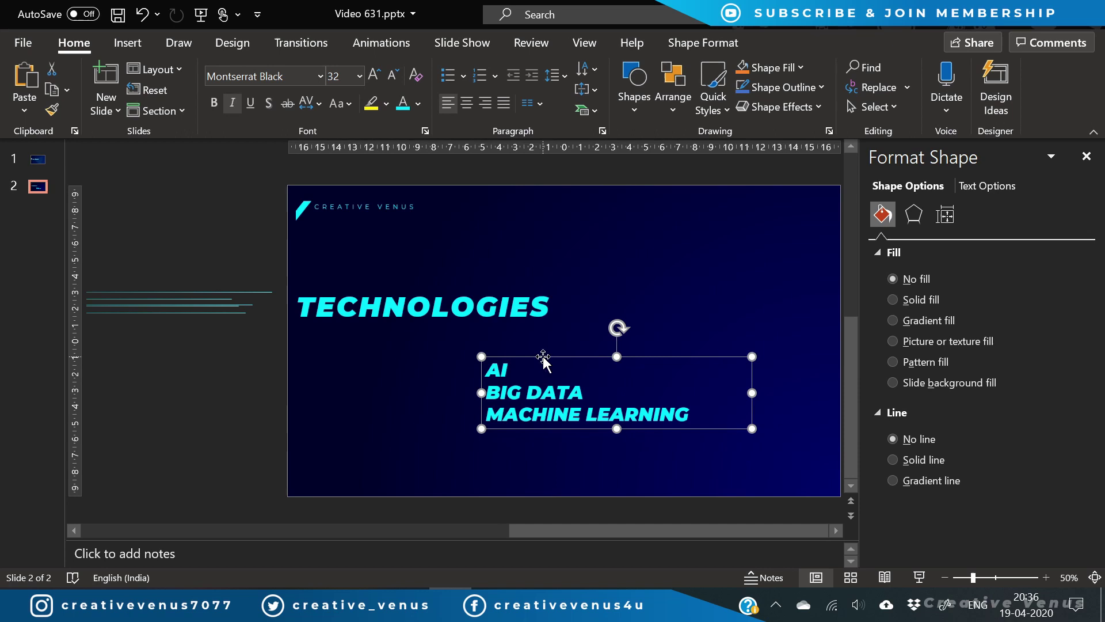
pyautogui.click(311, 104)
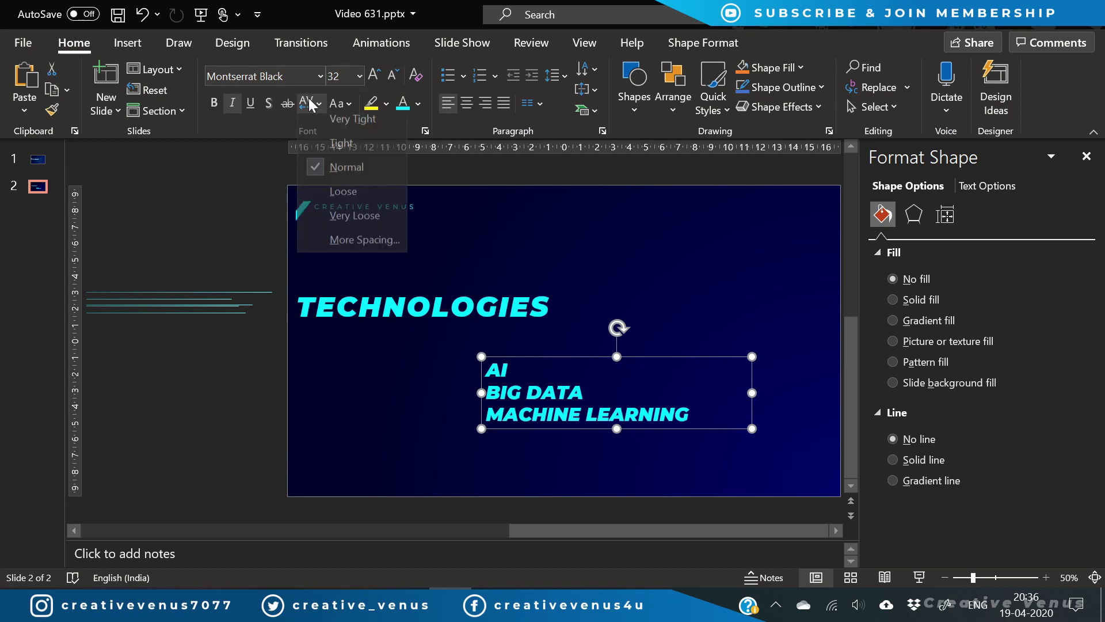
pyautogui.click(362, 223)
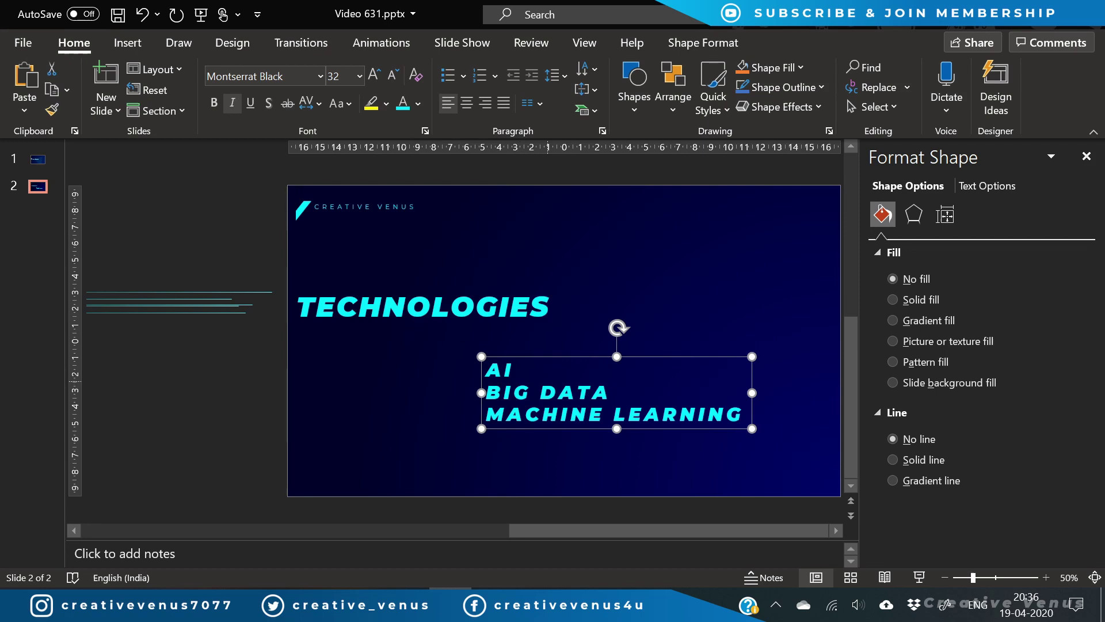
# Paste a duplicate of the list box and nudge it over the original
pyautogui.hotkey('ctrl', 'v')
pyautogui.hotkey('ctrl', 'Left')
pyautogui.hotkey('ctrl', 'Left')
pyautogui.hotkey('ctrl', 'Up')
pyautogui.hotkey('ctrl', 'Up')
pyautogui.hotkey('ctrl', 'Up')
pyautogui.hotkey('ctrl', 'Up')
pyautogui.hotkey('ctrl', 'Up')
pyautogui.hotkey('ctrl', 'Up')
pyautogui.hotkey('ctrl', 'Up')
pyautogui.hotkey('ctrl', 'Up')
pyautogui.hotkey('ctrl', 'Up')
pyautogui.hotkey('ctrl', 'Up')
pyautogui.hotkey('ctrl', 'Up')
pyautogui.hotkey('ctrl', 'Up')
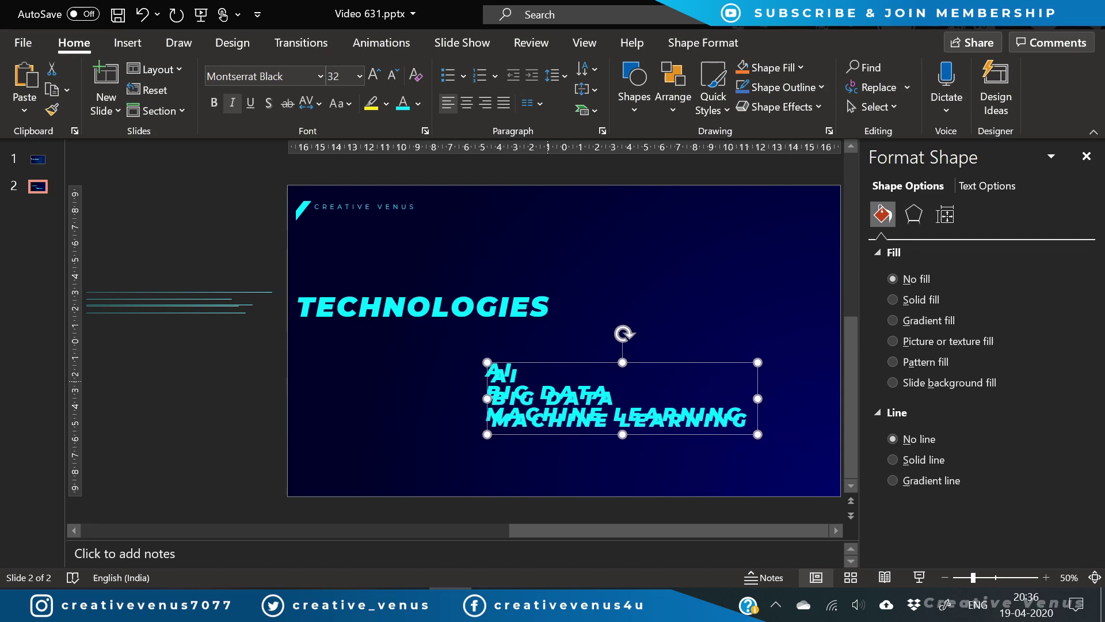
pyautogui.hotkey('ctrl', 'Left')
pyautogui.hotkey('ctrl', 'Left')
pyautogui.hotkey('ctrl', 'Left')
pyautogui.hotkey('ctrl', 'Left')
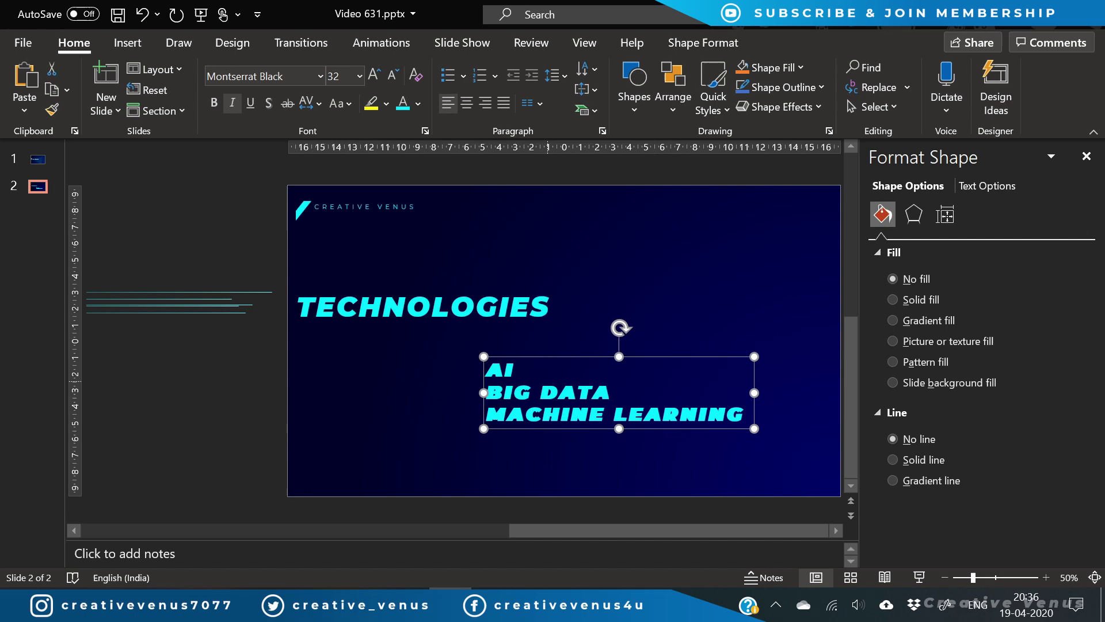
pyautogui.hotkey('ctrl', 'Left')
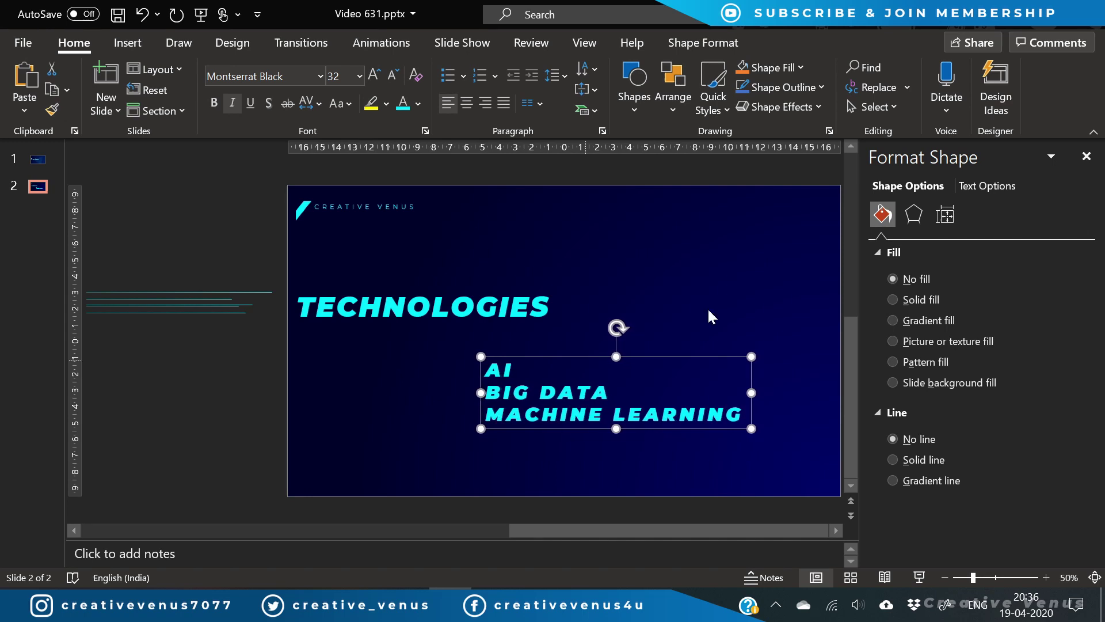
# Give the copy a lighter blue-cyan text fill at 24% transparency
pyautogui.click(985, 185)
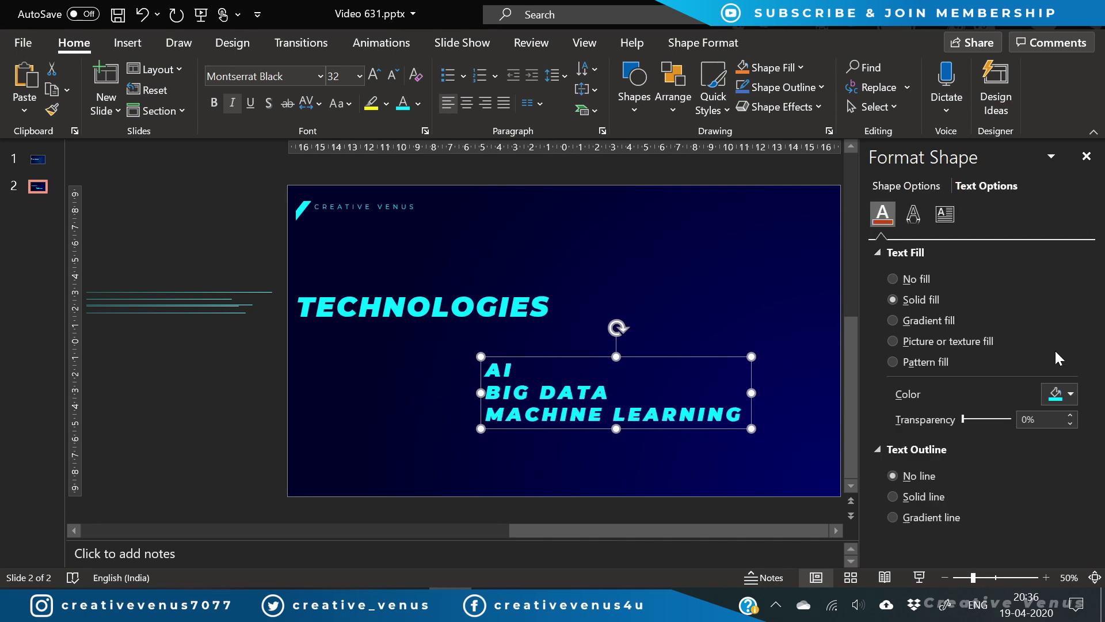
pyautogui.click(1069, 394)
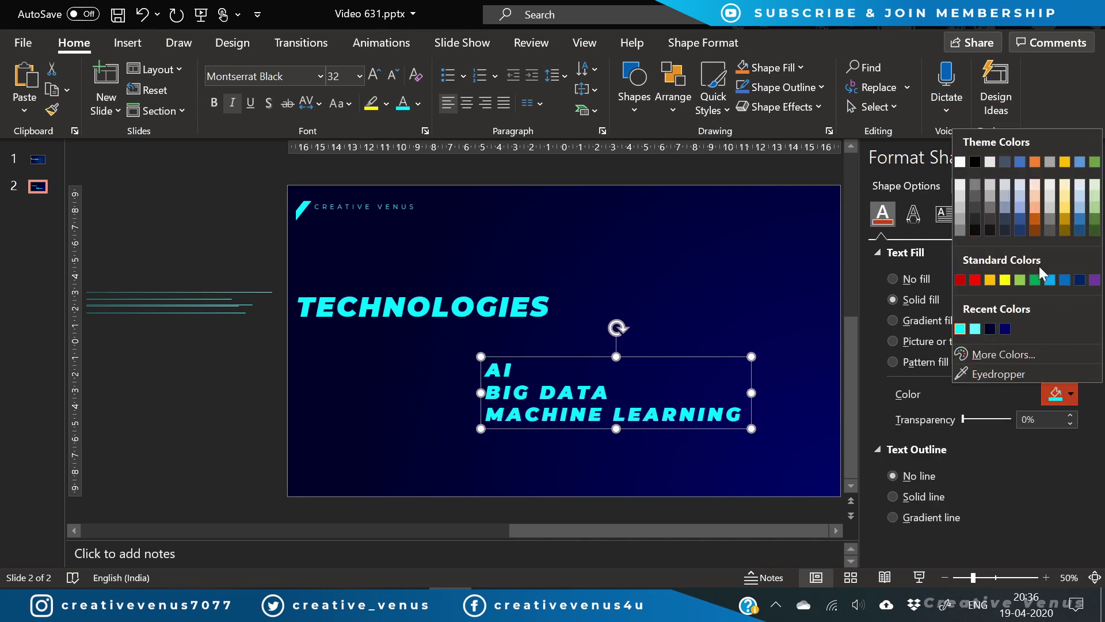
pyautogui.click(999, 356)
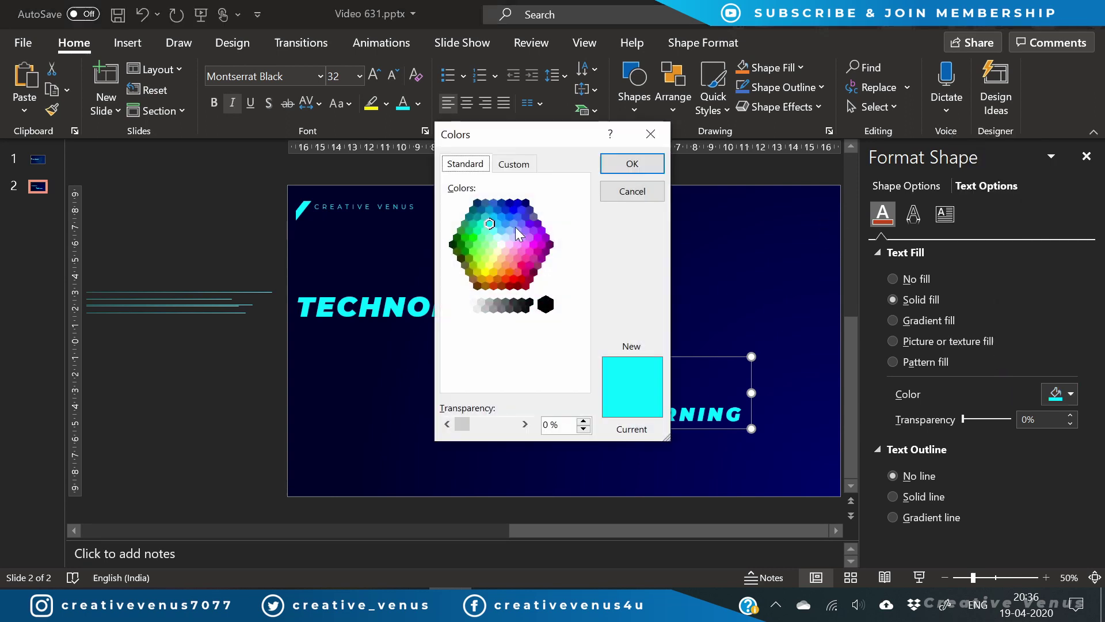
pyautogui.click(496, 218)
pyautogui.click(632, 164)
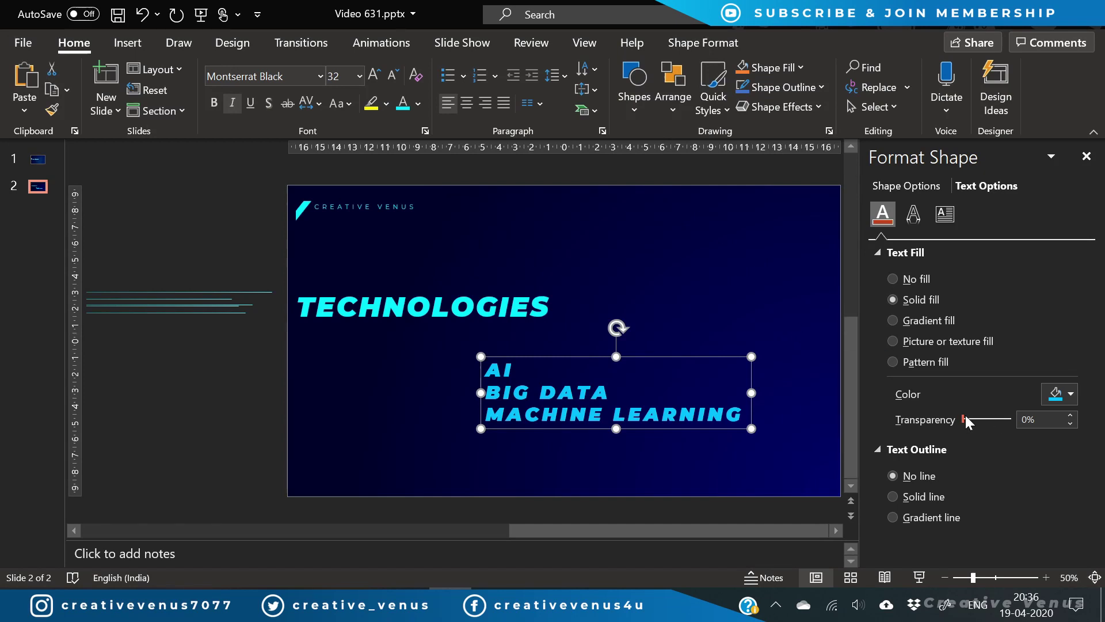
pyautogui.moveTo(959, 419); pyautogui.dragTo(971, 417)
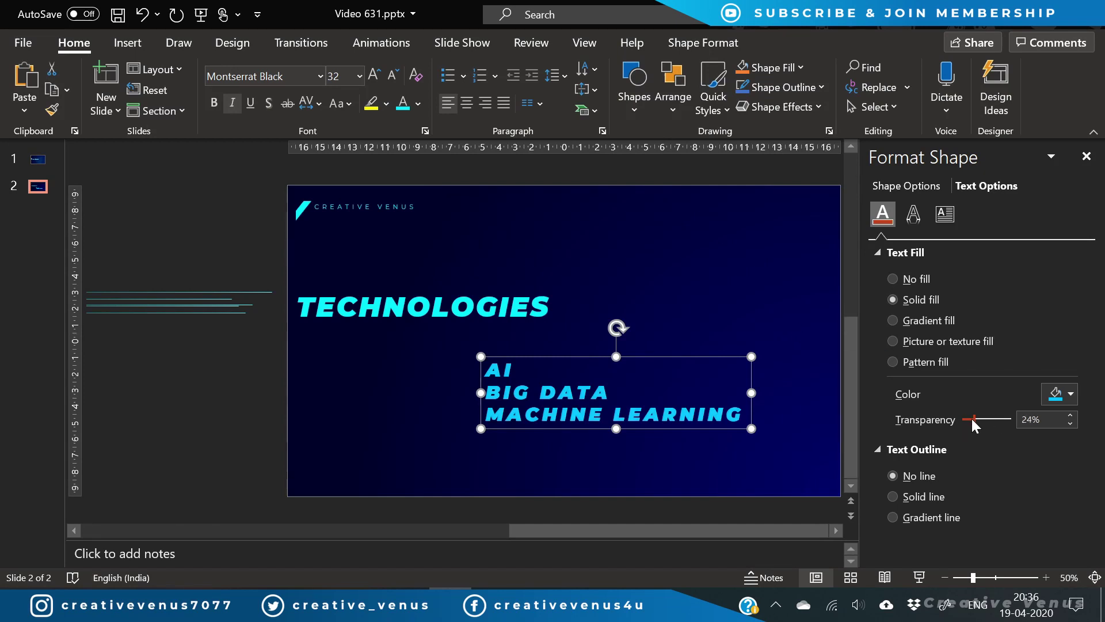
# Send the copy behind the original, offset it slightly, and raise its transparency to 59%
pyautogui.rightClick(671, 425)
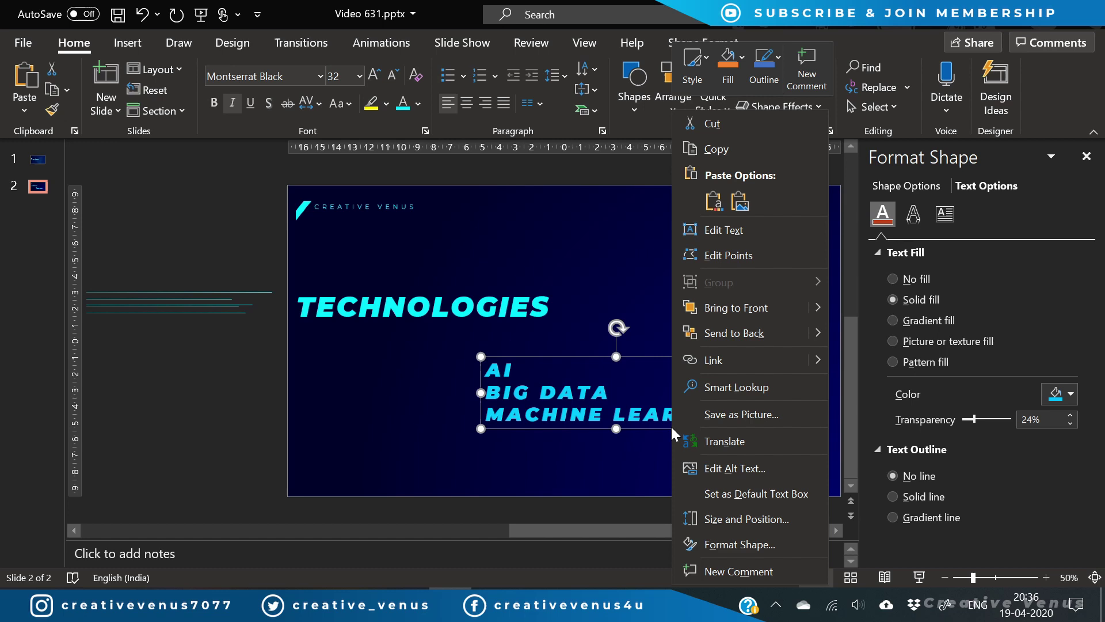
pyautogui.click(738, 334)
pyautogui.hotkey('ctrl', 'Left')
pyautogui.hotkey('ctrl', 'Left')
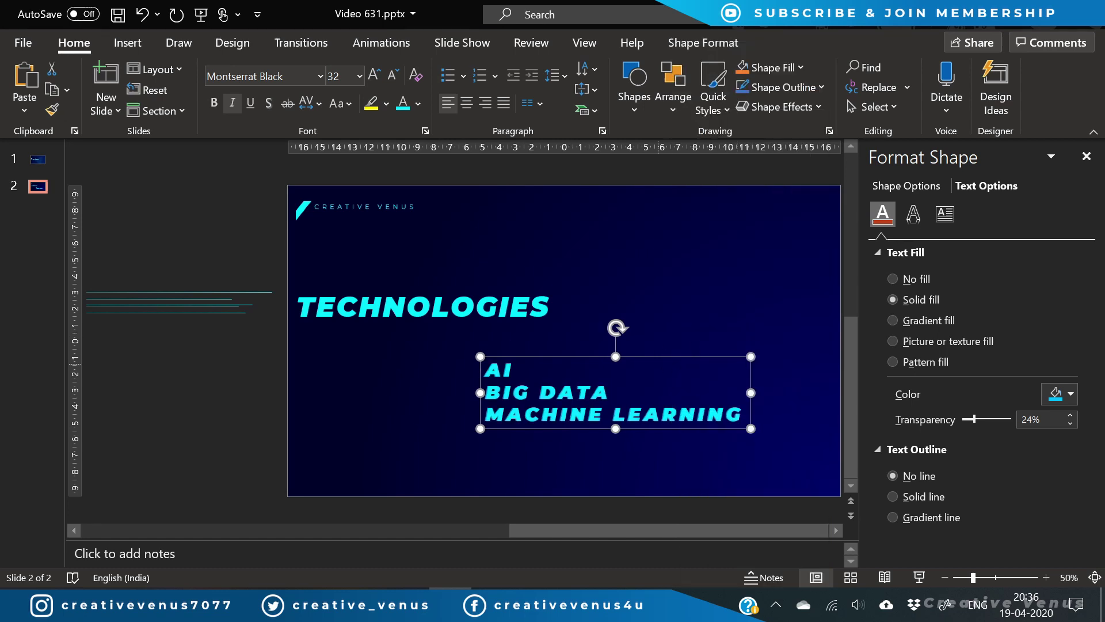
pyautogui.hotkey('ctrl', 'Down')
pyautogui.hotkey('ctrl', 'Down')
pyautogui.hotkey('ctrl', 'Left')
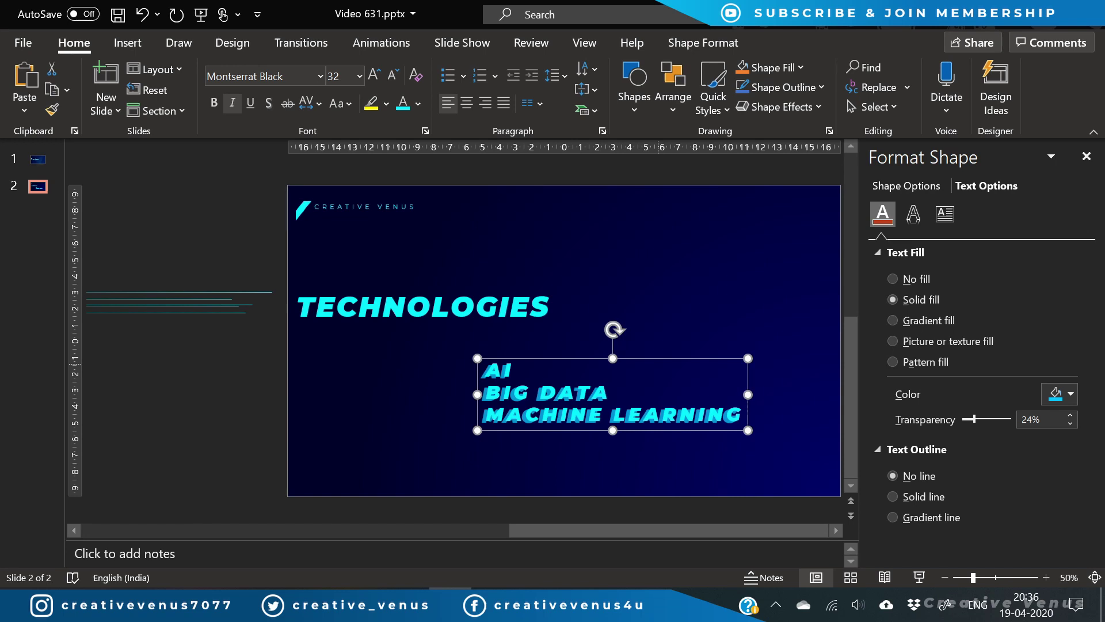
pyautogui.hotkey('ctrl', 'Right')
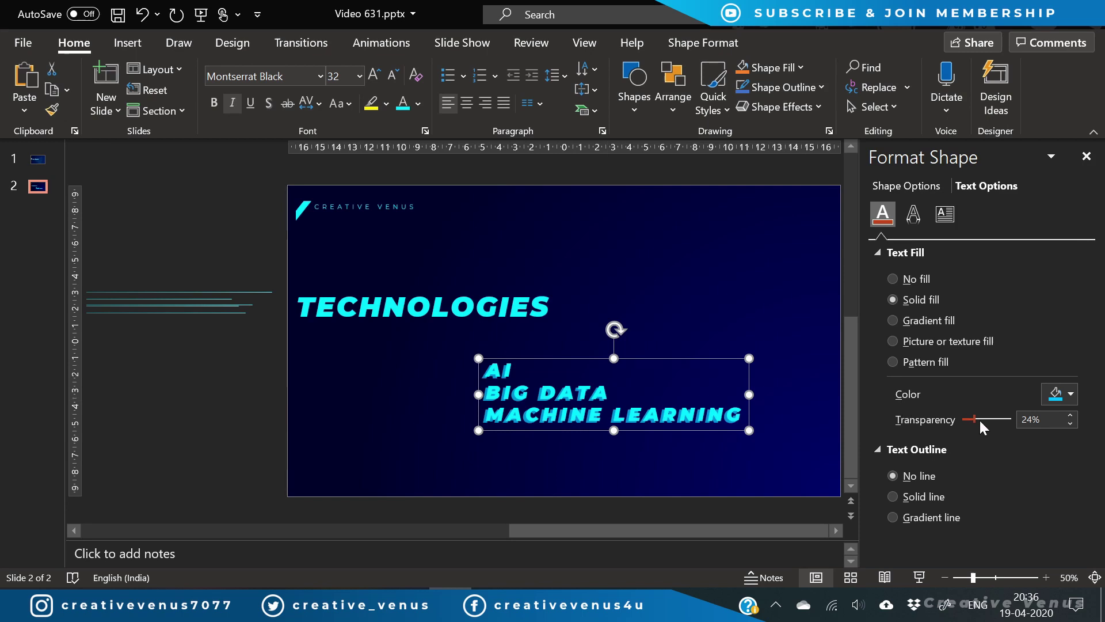
pyautogui.moveTo(973, 419); pyautogui.dragTo(993, 419)
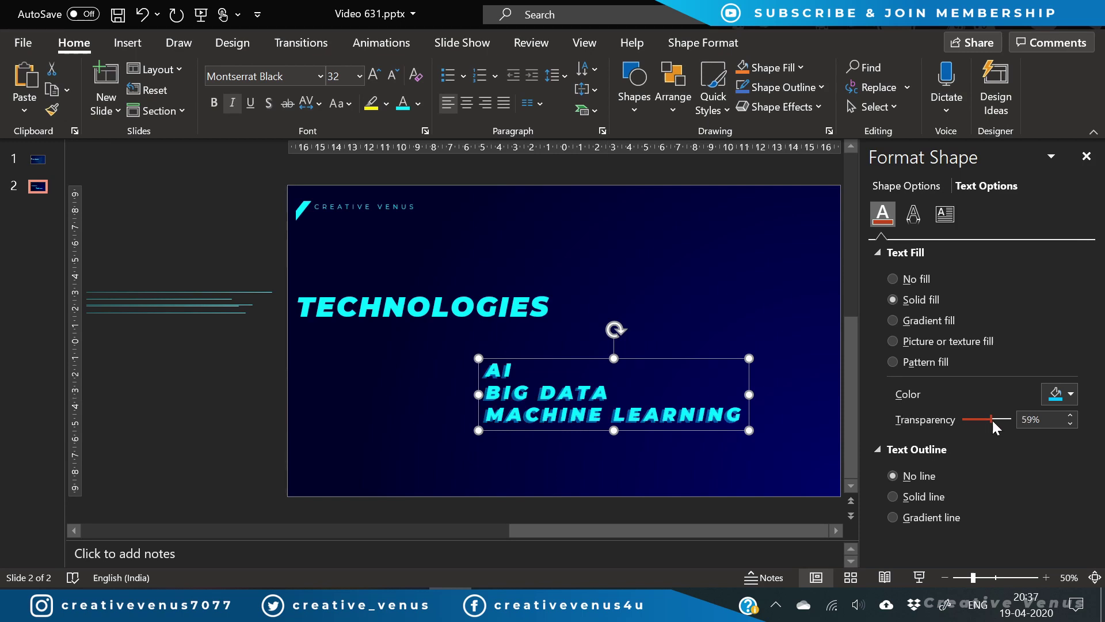
pyautogui.press('Left')
pyautogui.press('Left')
# Paste a copy of the logo's cyan stripe, enlarged and placed beside the list
pyautogui.click(325, 441)
pyautogui.hotkey('ctrl', 'v')
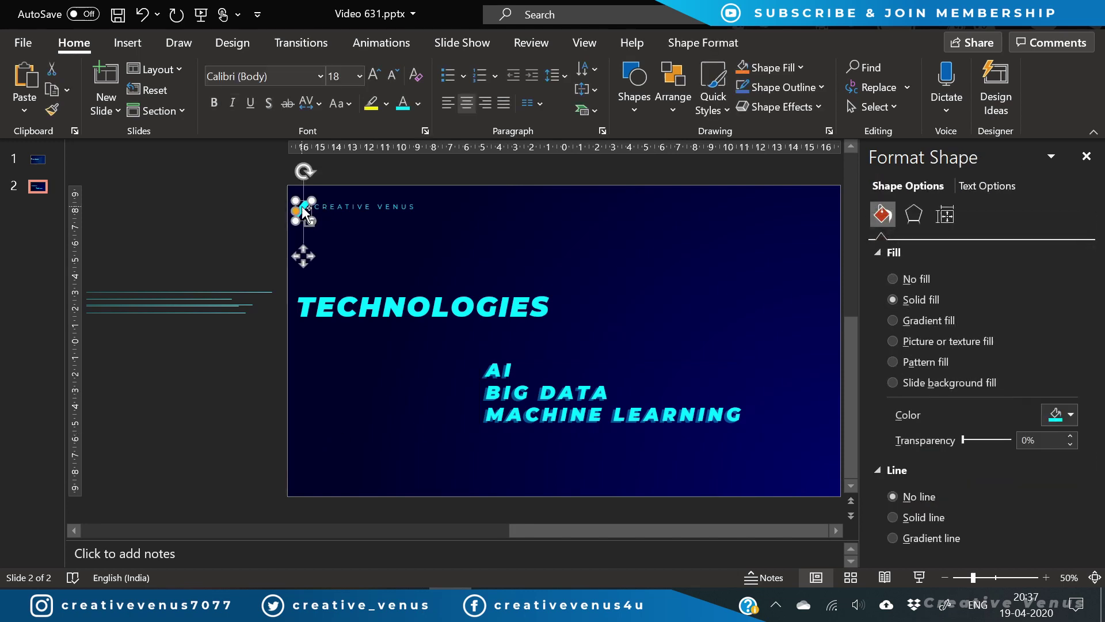
pyautogui.moveTo(310, 263); pyautogui.dragTo(426, 471)
pyautogui.moveTo(434, 419); pyautogui.dragTo(488, 338)
pyautogui.moveTo(448, 372); pyautogui.dragTo(487, 368)
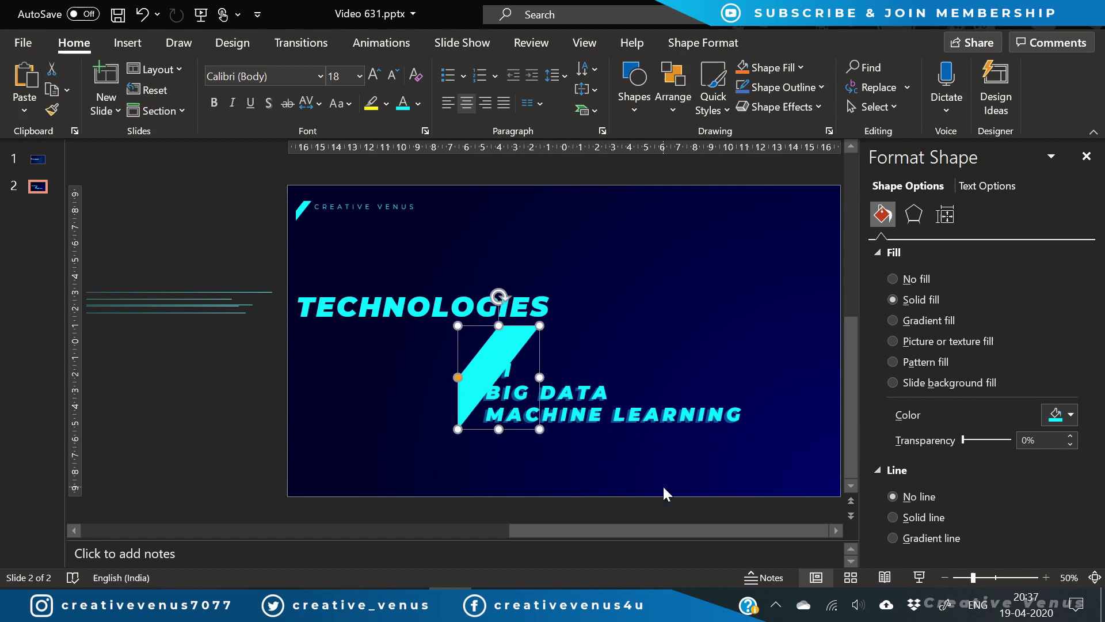
# Shift the list text box right and slightly up, clear of the stripe
pyautogui.moveTo(814, 465); pyautogui.dragTo(431, 331)
pyautogui.hotkey('ctrl', 'z')
pyautogui.press('Right')
pyautogui.press('Right')
pyautogui.press('Right')
pyautogui.press('Right')
pyautogui.press('Right')
pyautogui.press('Right')
pyautogui.press('Right')
pyautogui.press('Right')
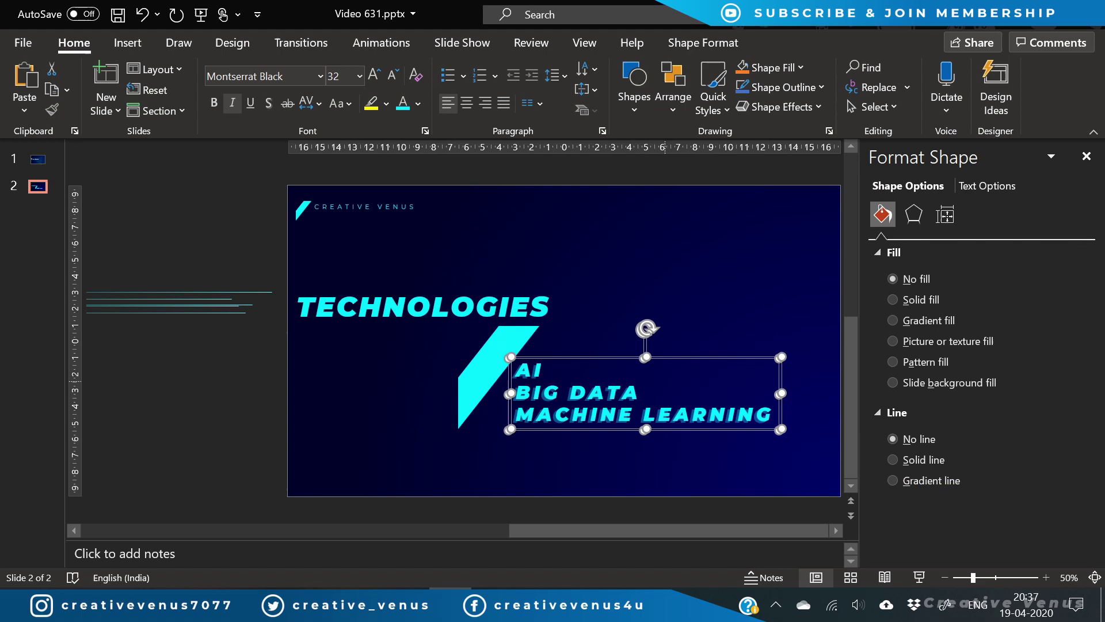
pyautogui.press('Up')
pyautogui.press('Up')
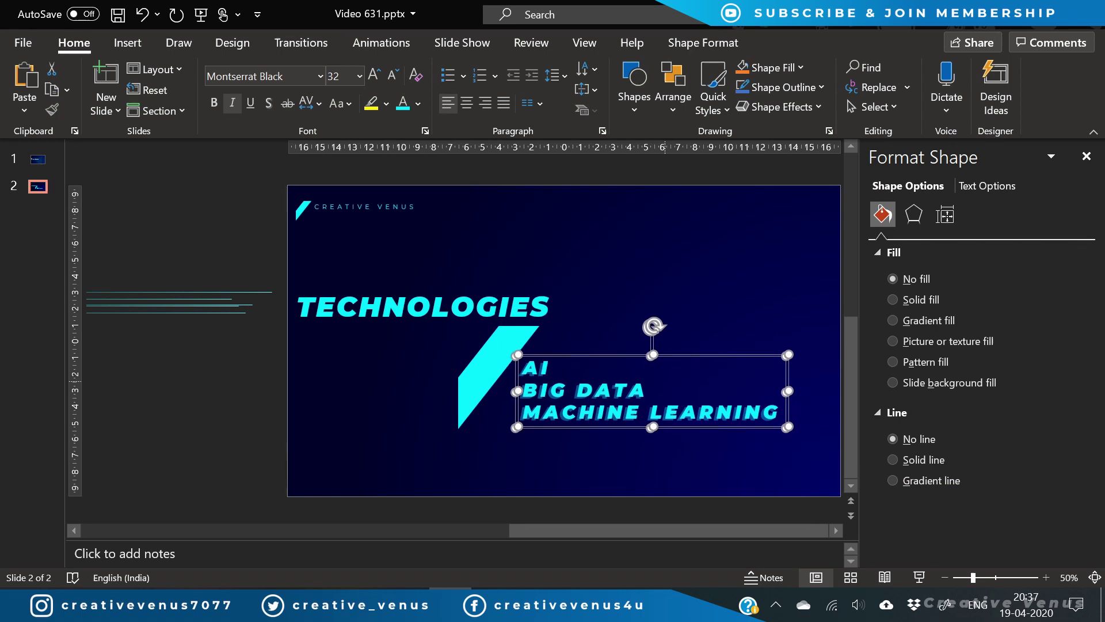
# Adjust the stripe's slant by dragging one of its corners
pyautogui.click(469, 403)
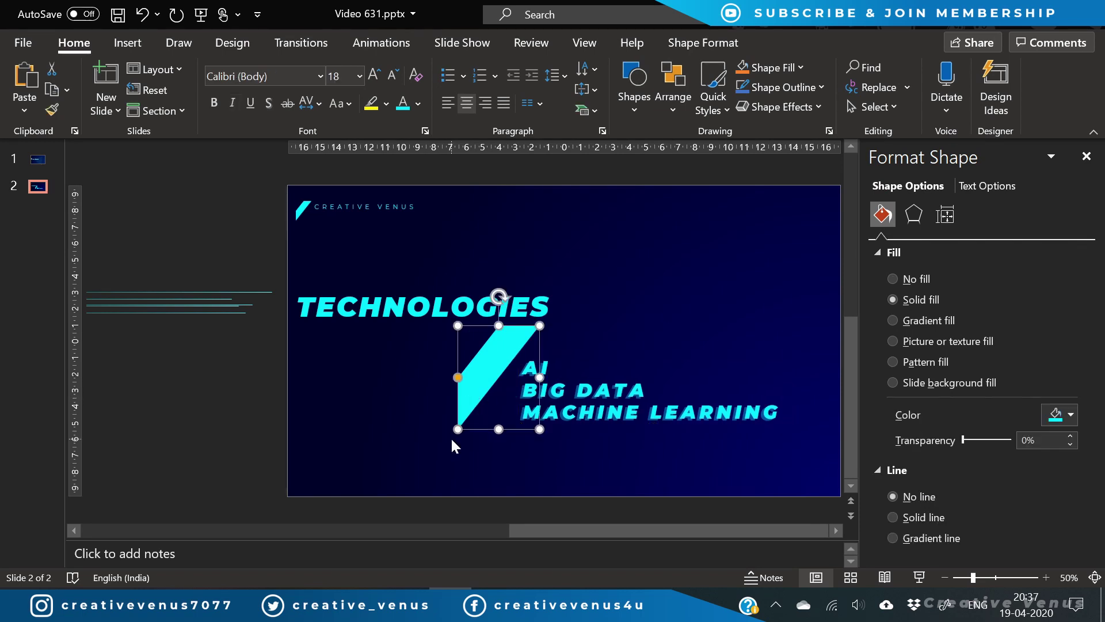
pyautogui.moveTo(457, 415); pyautogui.dragTo(431, 364)
pyautogui.click(755, 253)
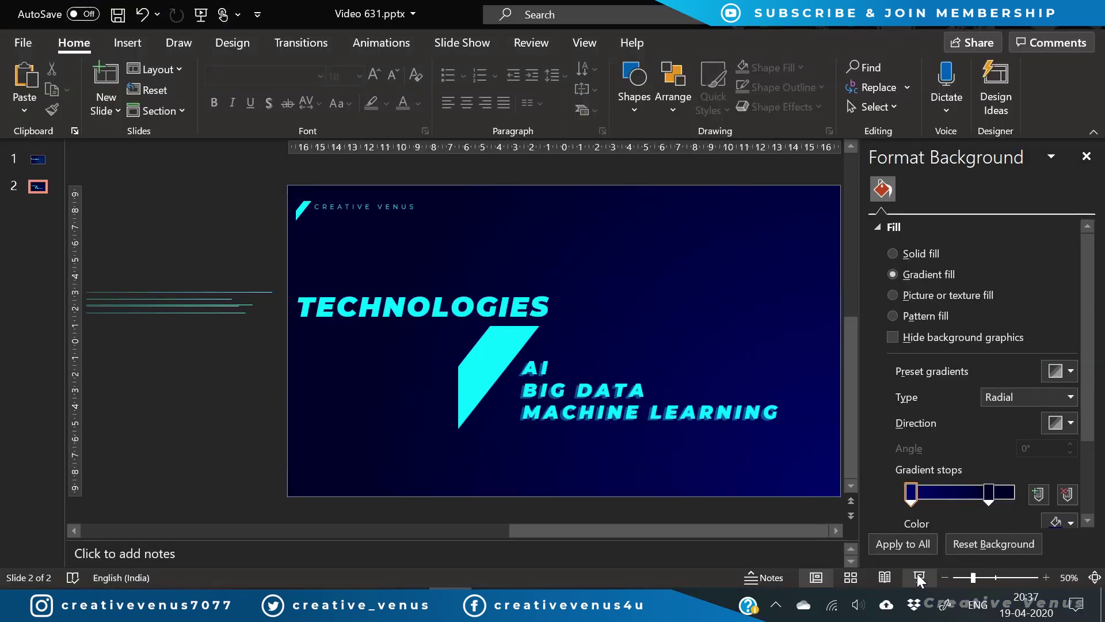
# Apply a Font Color emphasis animation to all three list lines
pyautogui.click(763, 413)
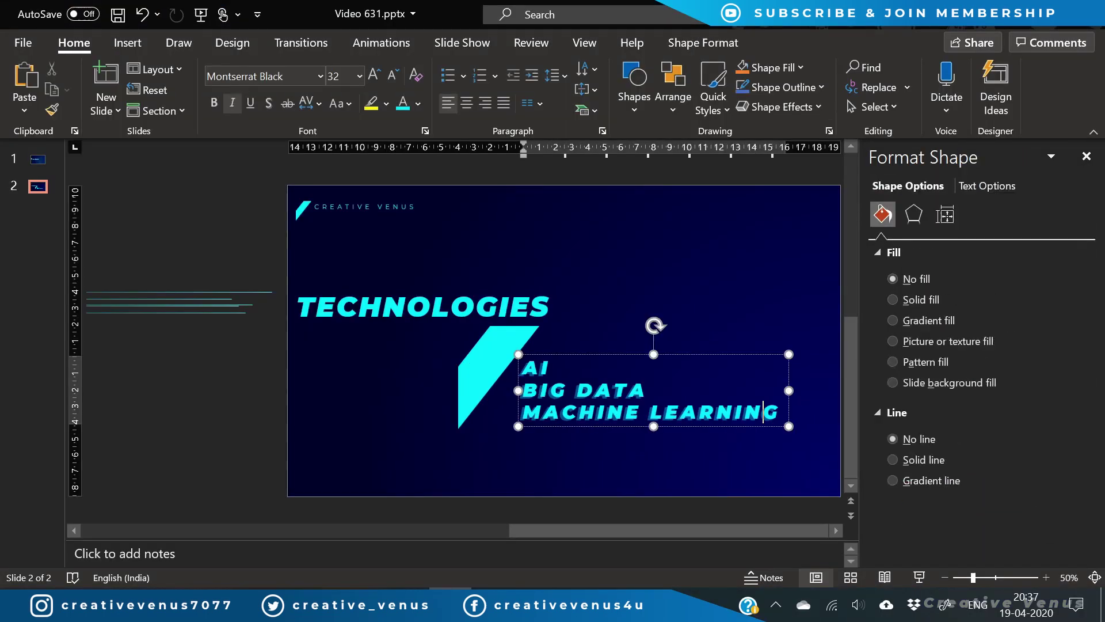
pyautogui.hotkey('ctrl', 'a')
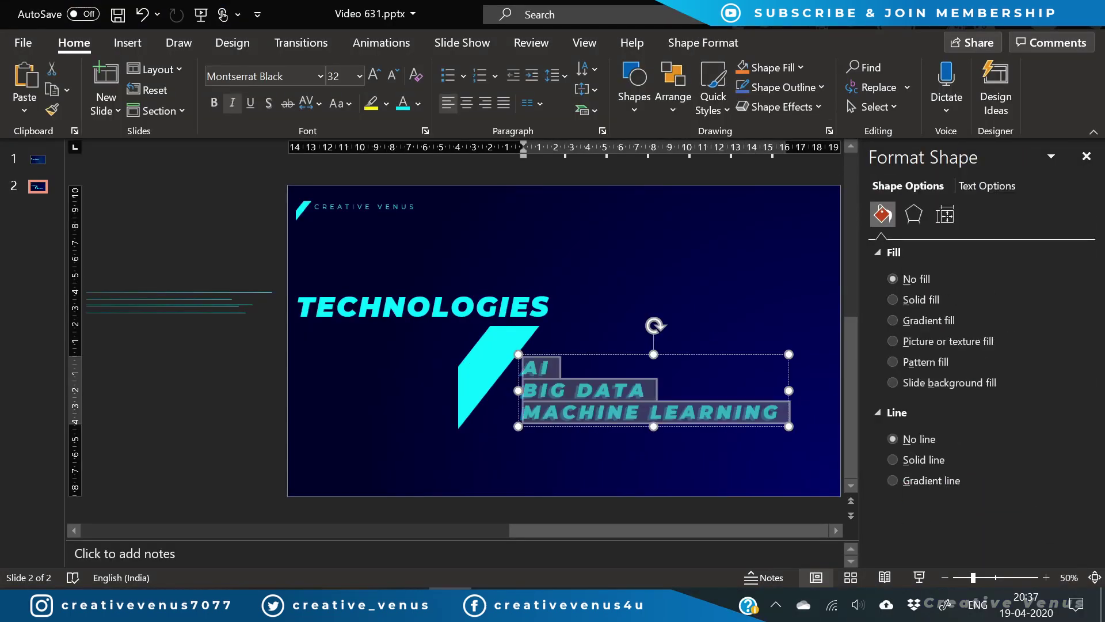
pyautogui.click(378, 46)
pyautogui.click(772, 75)
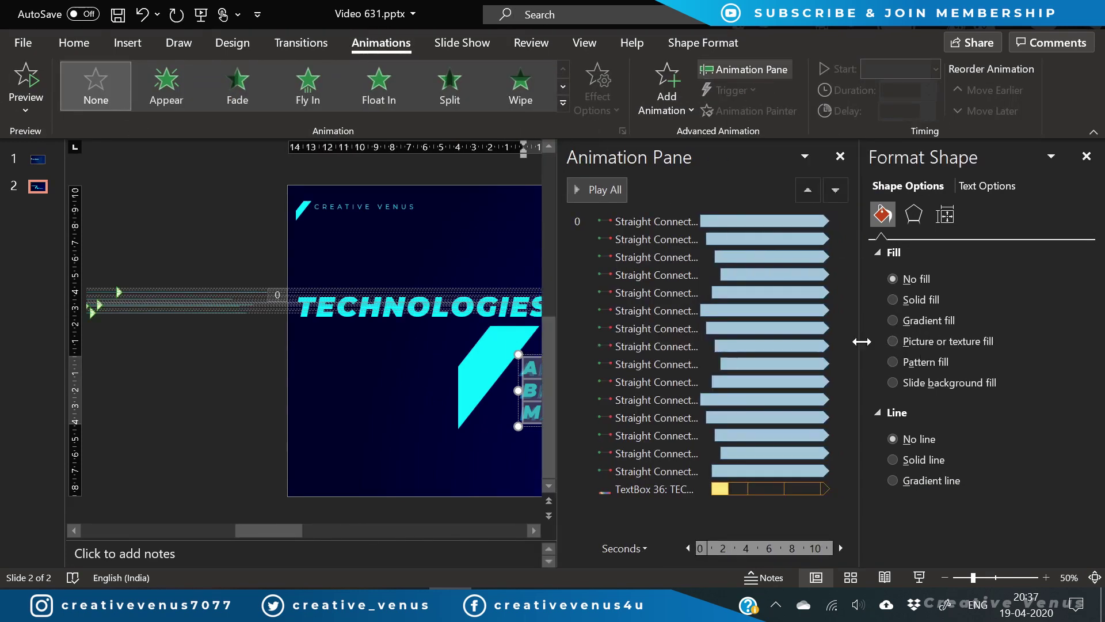
pyautogui.click(654, 106)
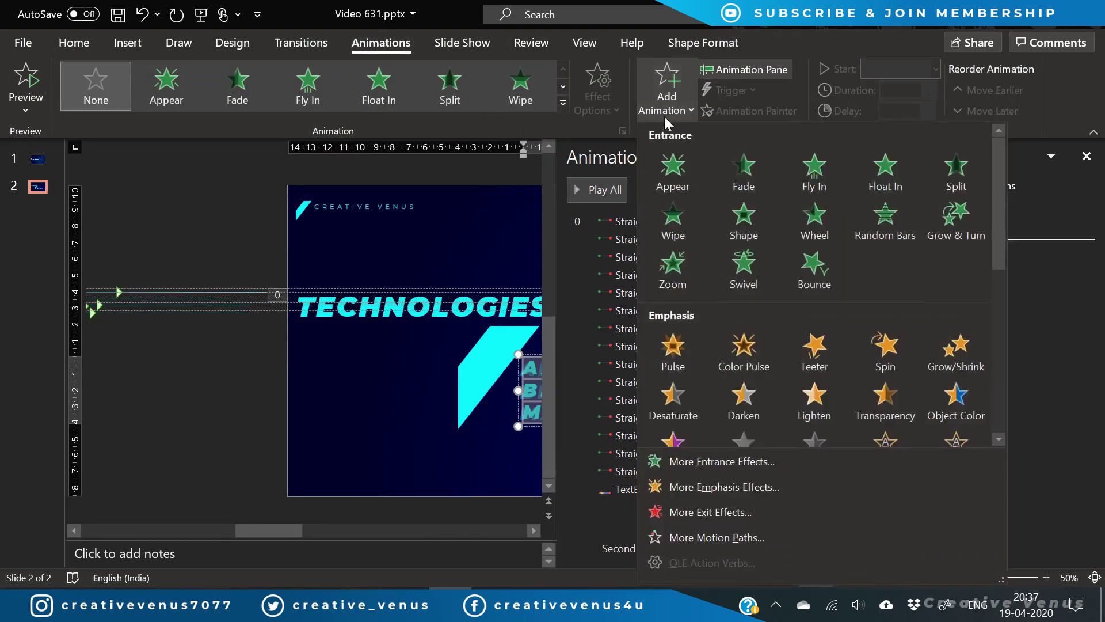
pyautogui.click(750, 493)
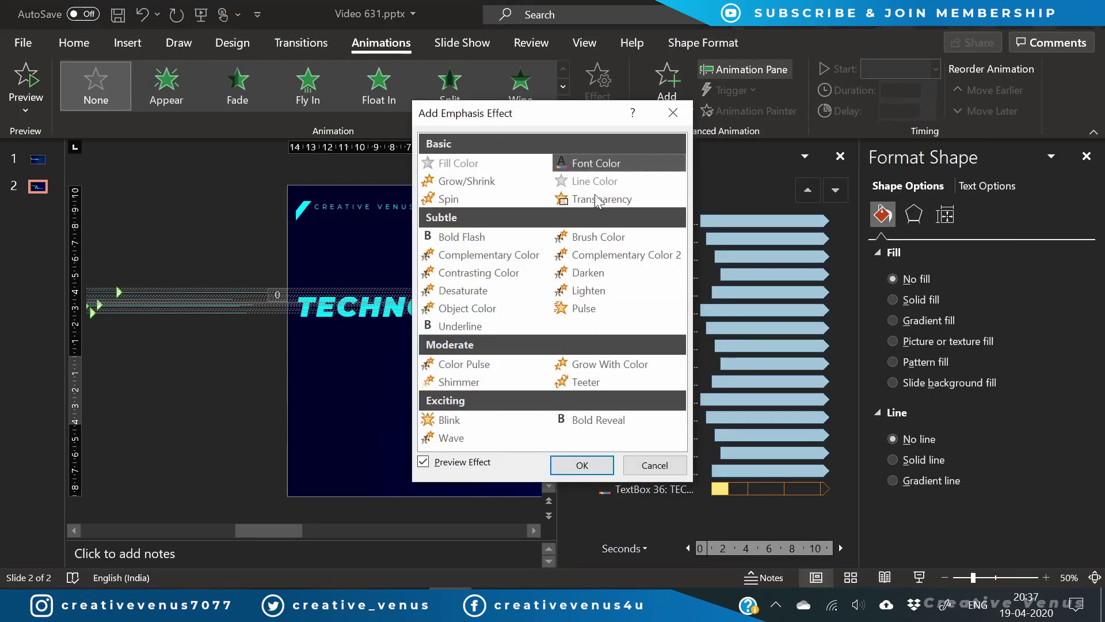
pyautogui.click(575, 465)
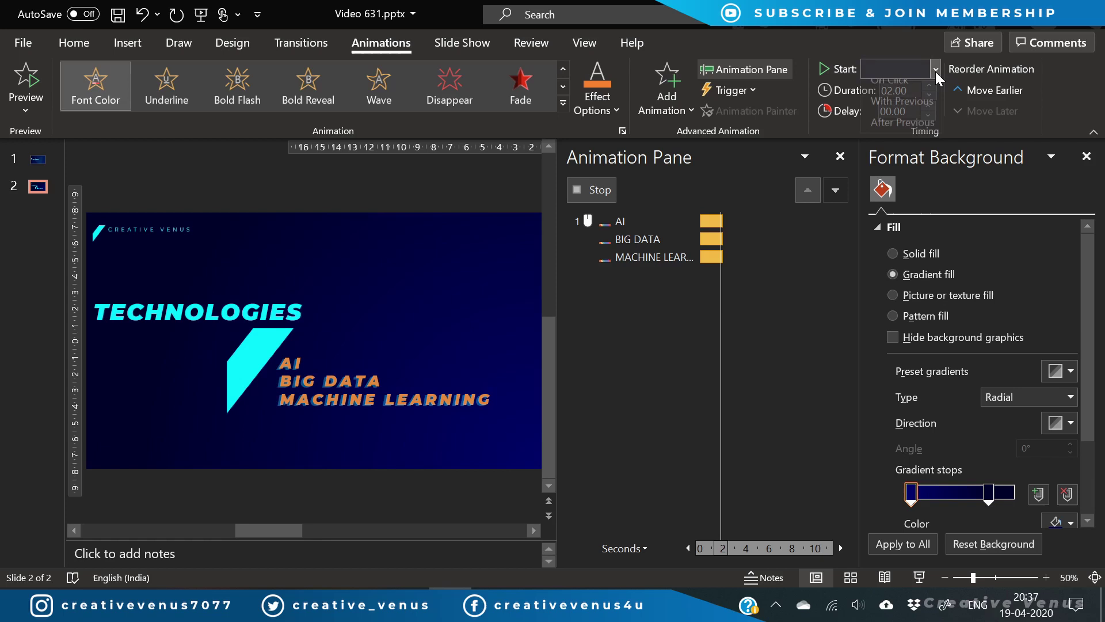
# Set the list animation to start With Previous, delay 0, duration 2.25 seconds
pyautogui.click(934, 71)
pyautogui.click(906, 104)
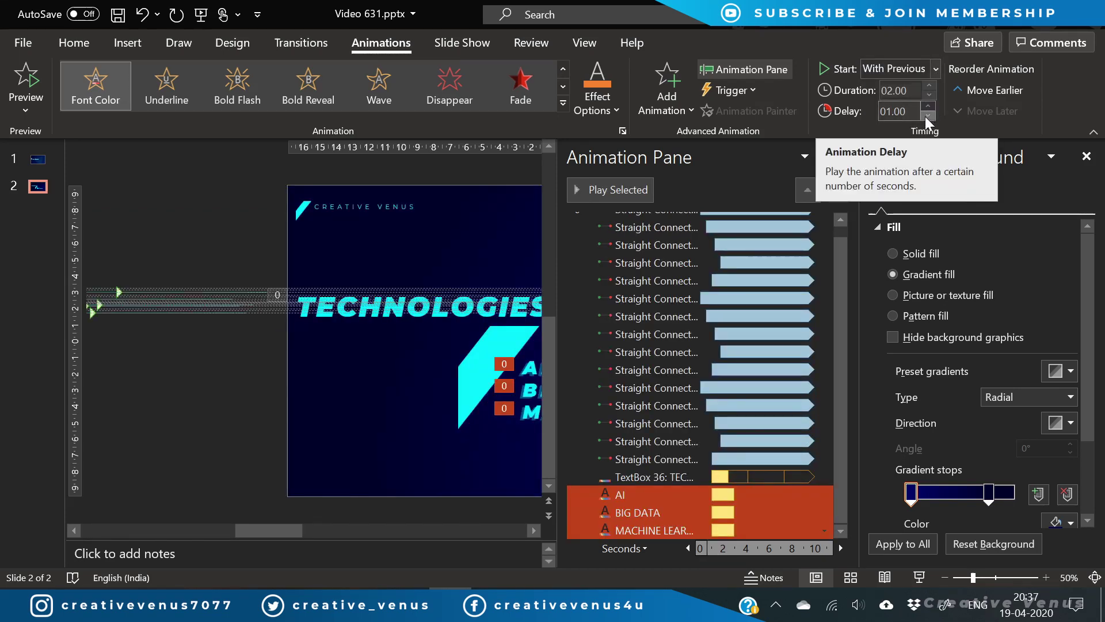
pyautogui.click(925, 117)
pyautogui.click(924, 117)
pyautogui.click(925, 117)
pyautogui.click(925, 117)
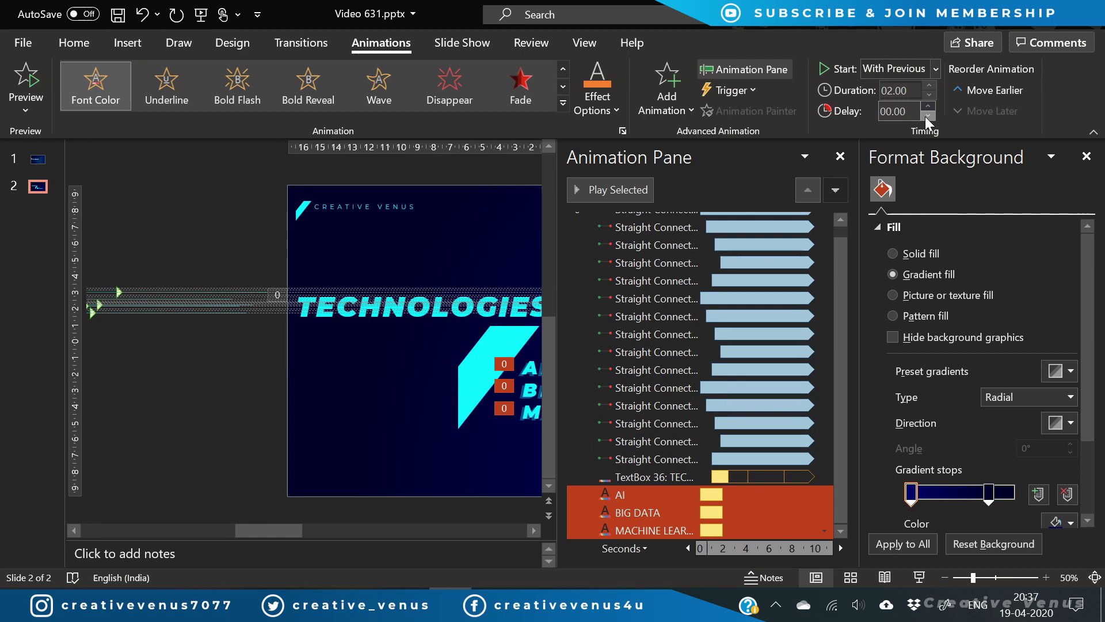
pyautogui.click(929, 85)
# In Effect Options, choose blue font, animate By letter, and Repeat Until End of Slide
pyautogui.rightClick(655, 521)
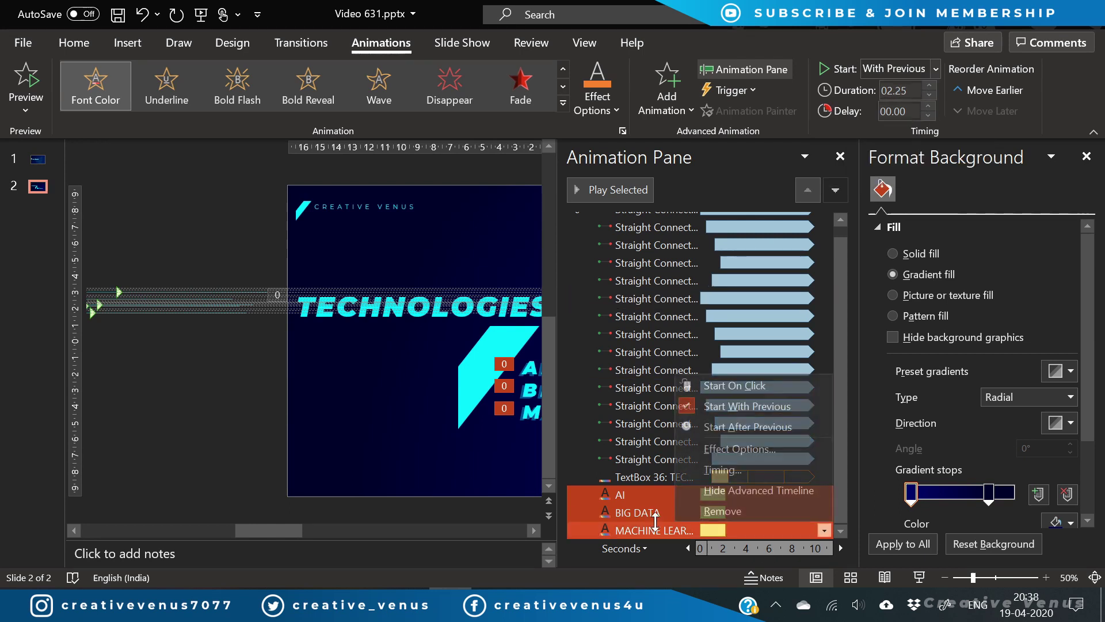
pyautogui.click(719, 452)
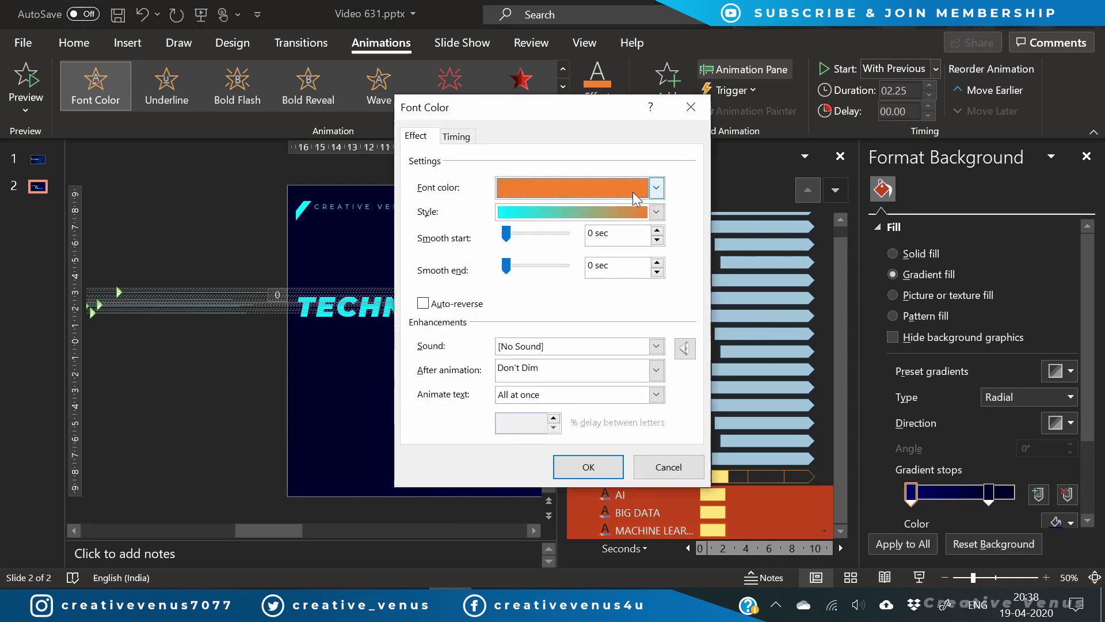
pyautogui.click(636, 198)
pyautogui.click(567, 227)
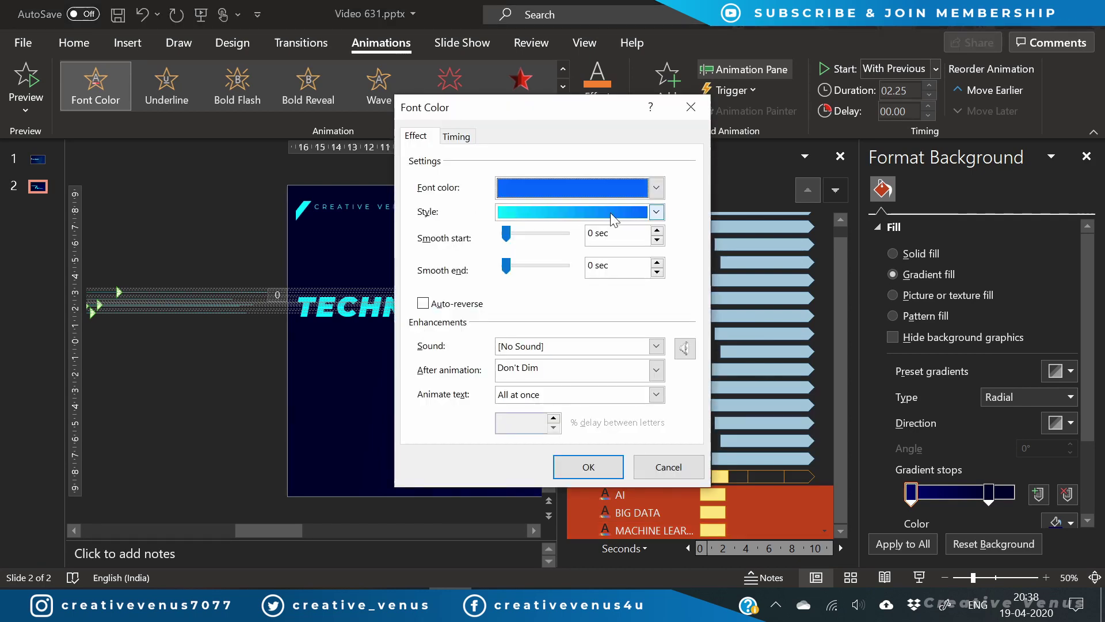
pyautogui.click(582, 395)
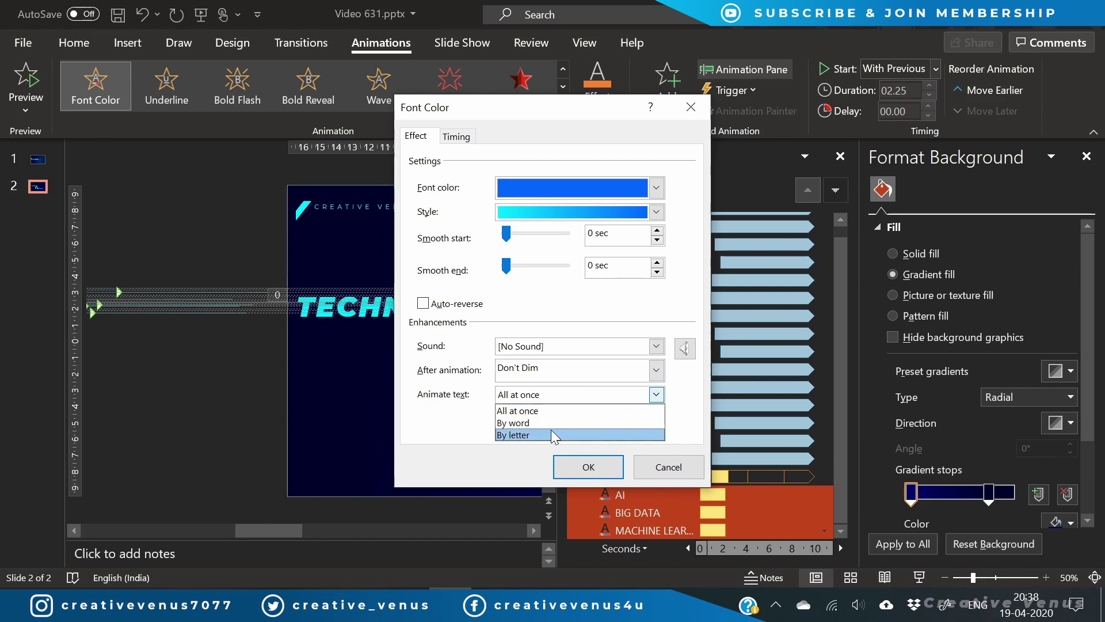
pyautogui.click(548, 435)
pyautogui.click(457, 136)
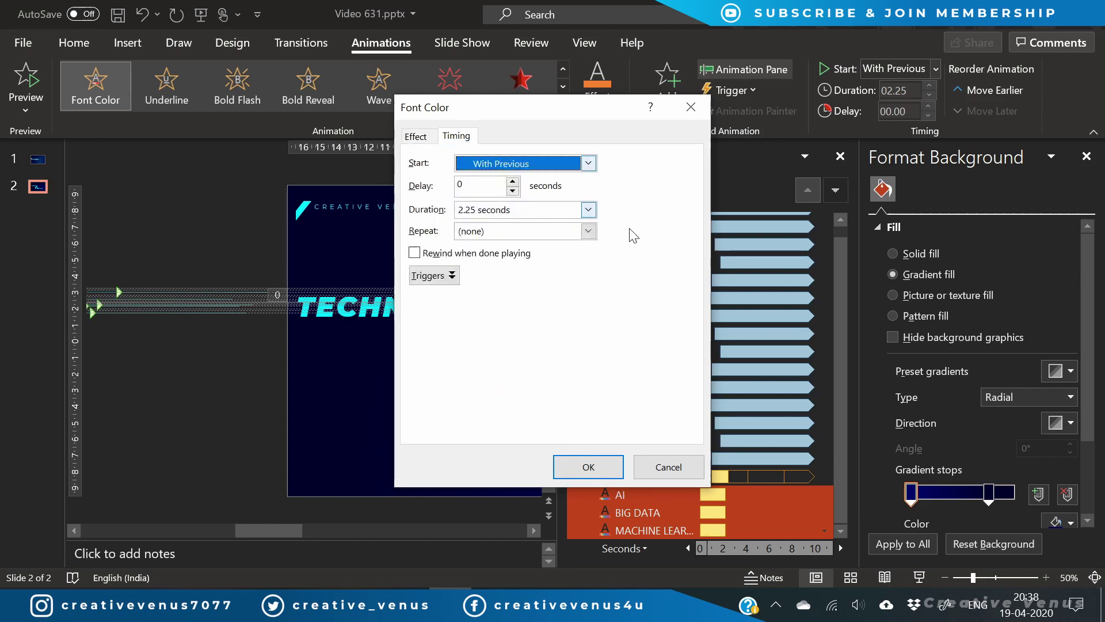
pyautogui.click(588, 230)
pyautogui.click(553, 331)
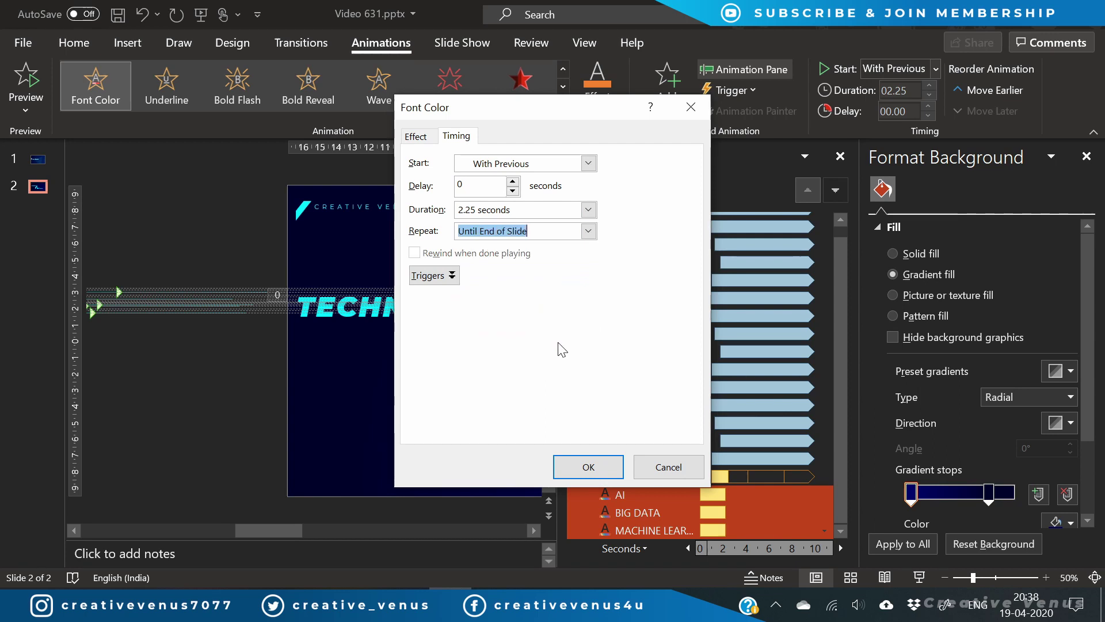
pyautogui.click(580, 477)
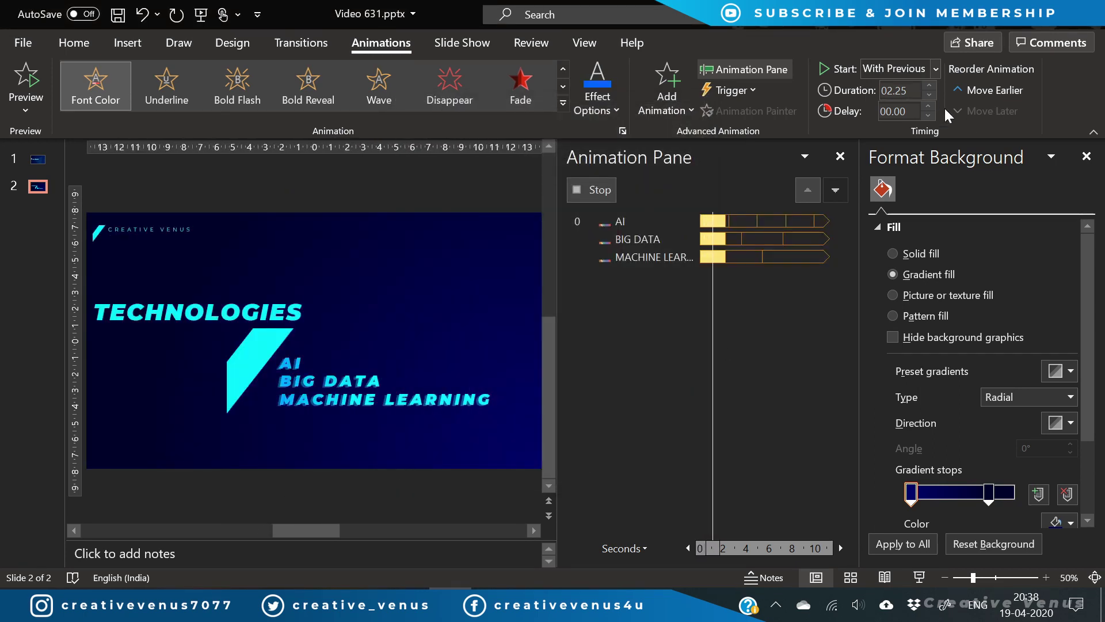
# Shorten the list animation to 1.00 second and set the TECHNOLOGIES title's delay to 0
pyautogui.click(929, 94)
pyautogui.click(929, 95)
pyautogui.click(929, 95)
pyautogui.click(929, 94)
pyautogui.click(929, 95)
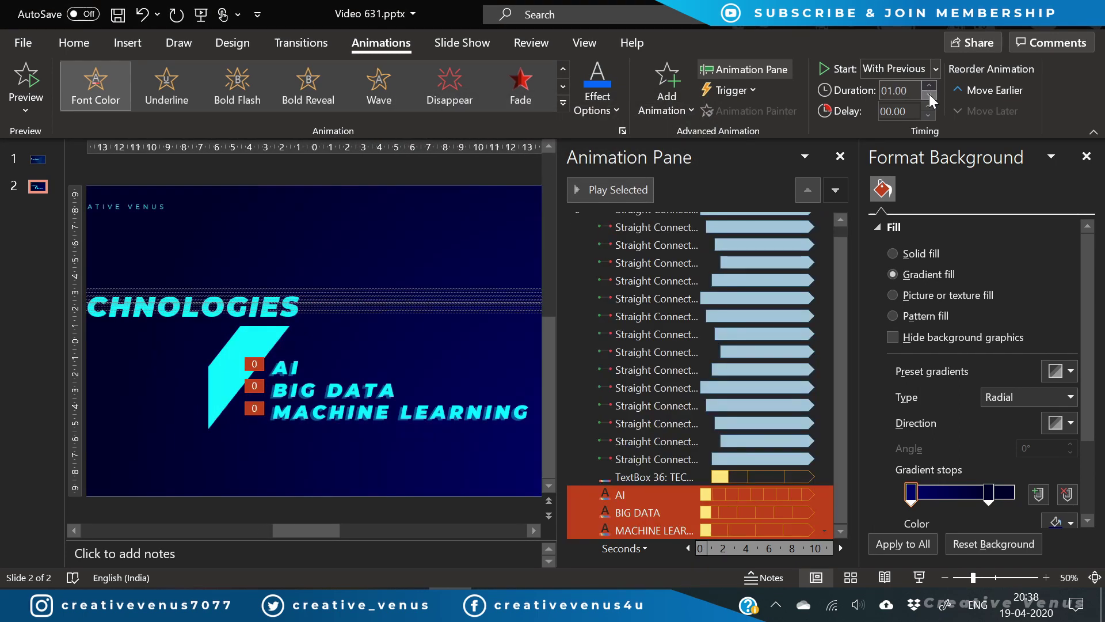
pyautogui.click(771, 477)
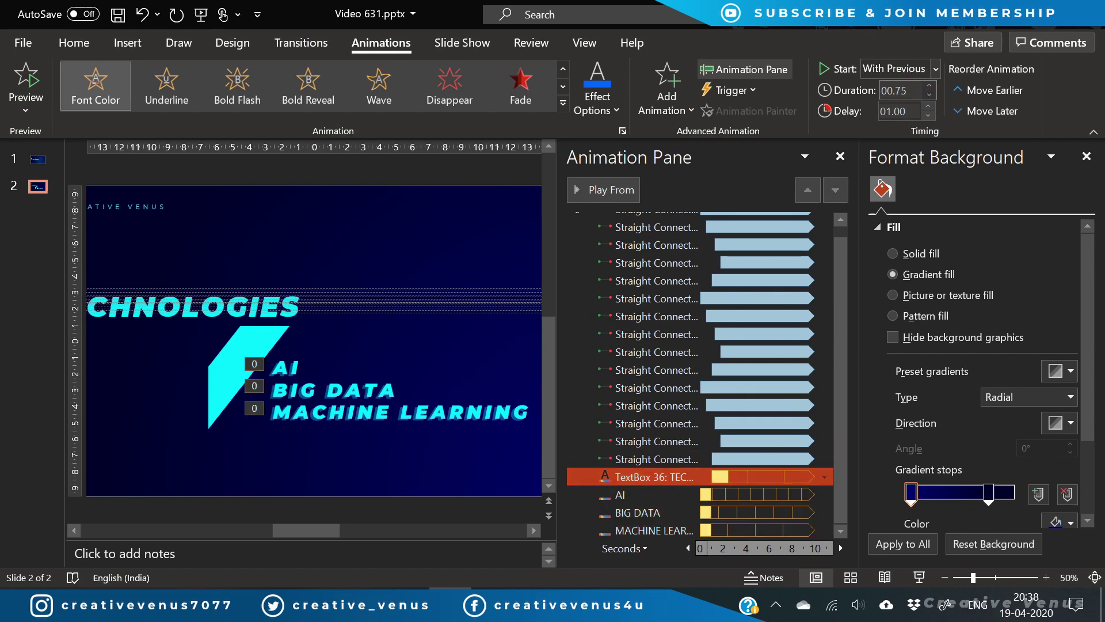
pyautogui.click(927, 116)
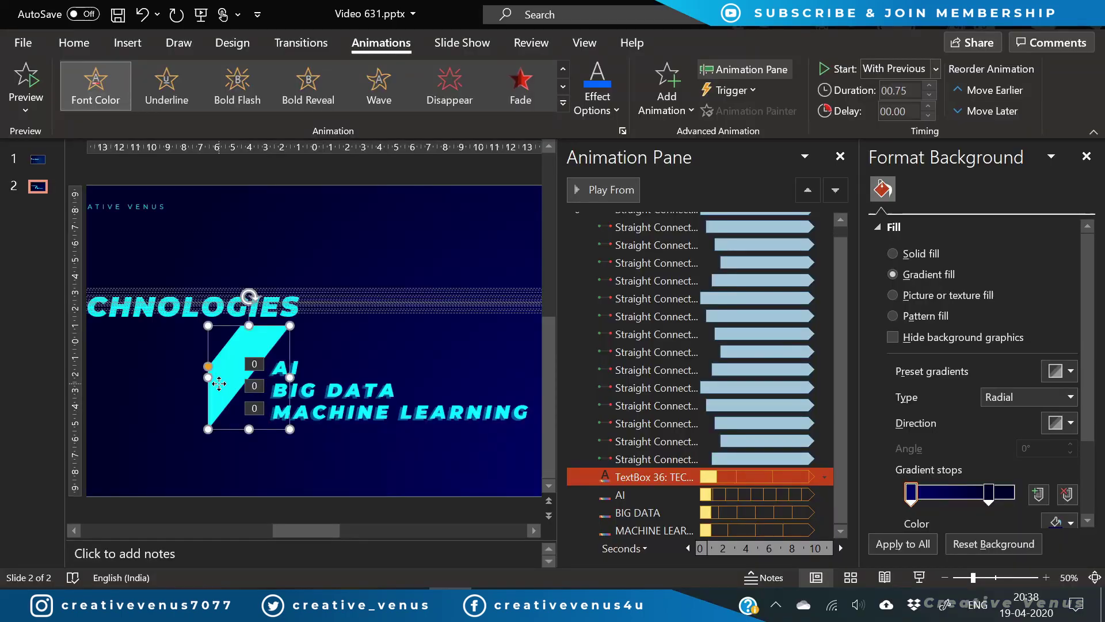
# Ctrl-drag a copy of the cyan stripe, nudge it, send it back, and set 54% transparency
pyautogui.moveTo(223, 389); pyautogui.dragTo(224, 395)
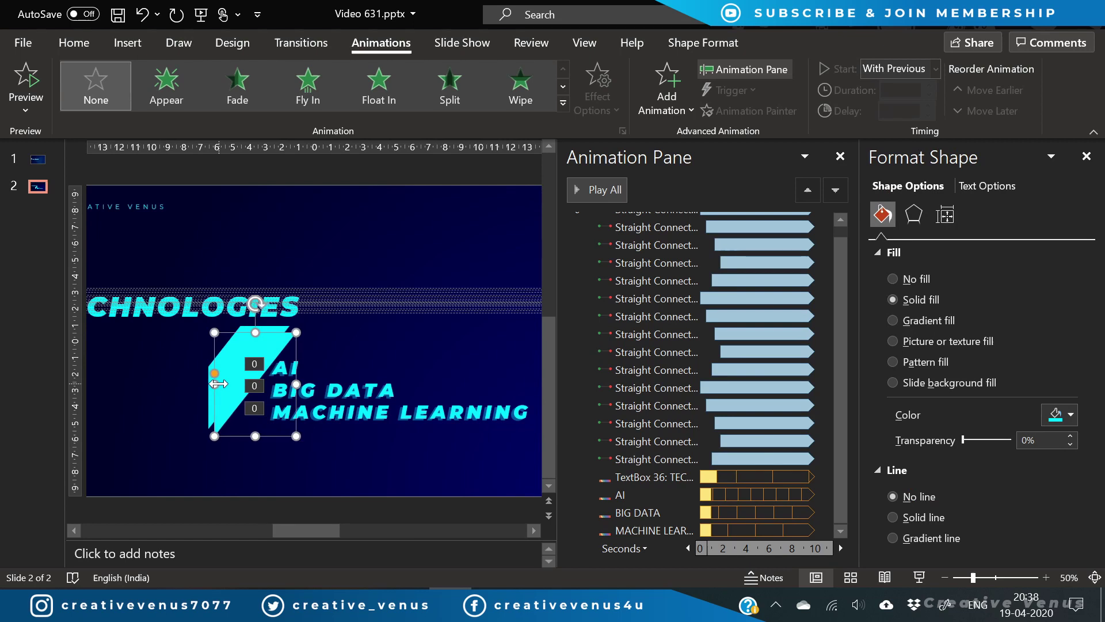
pyautogui.press('Left')
pyautogui.press('Left')
pyautogui.press('Left')
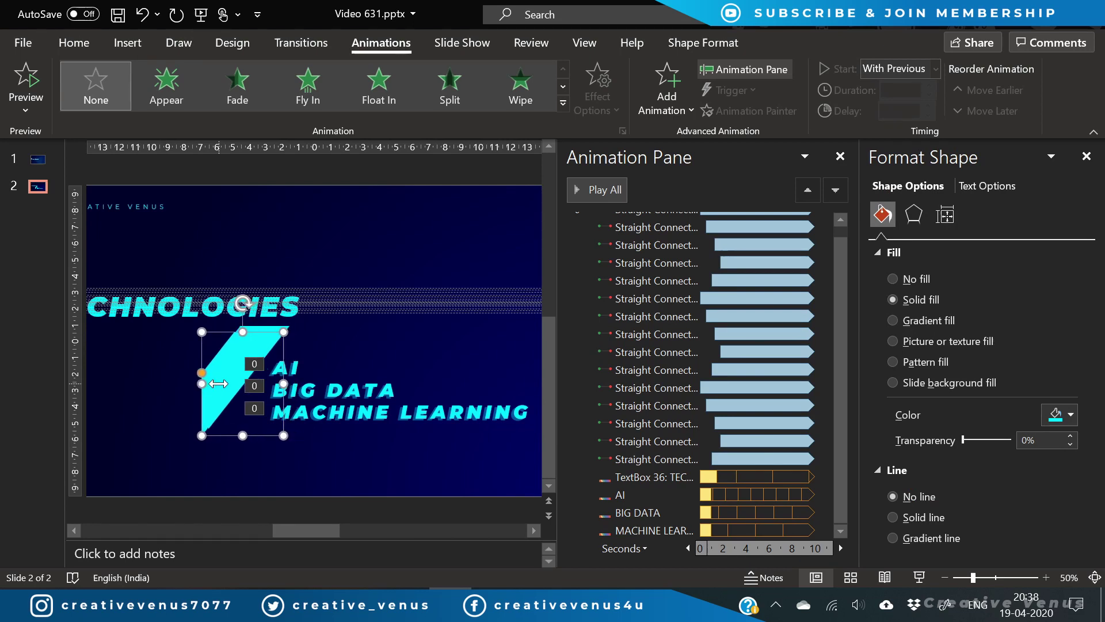
pyautogui.press('Up')
pyautogui.hotkey('ctrl', 'Right')
pyautogui.hotkey('ctrl', 'Up')
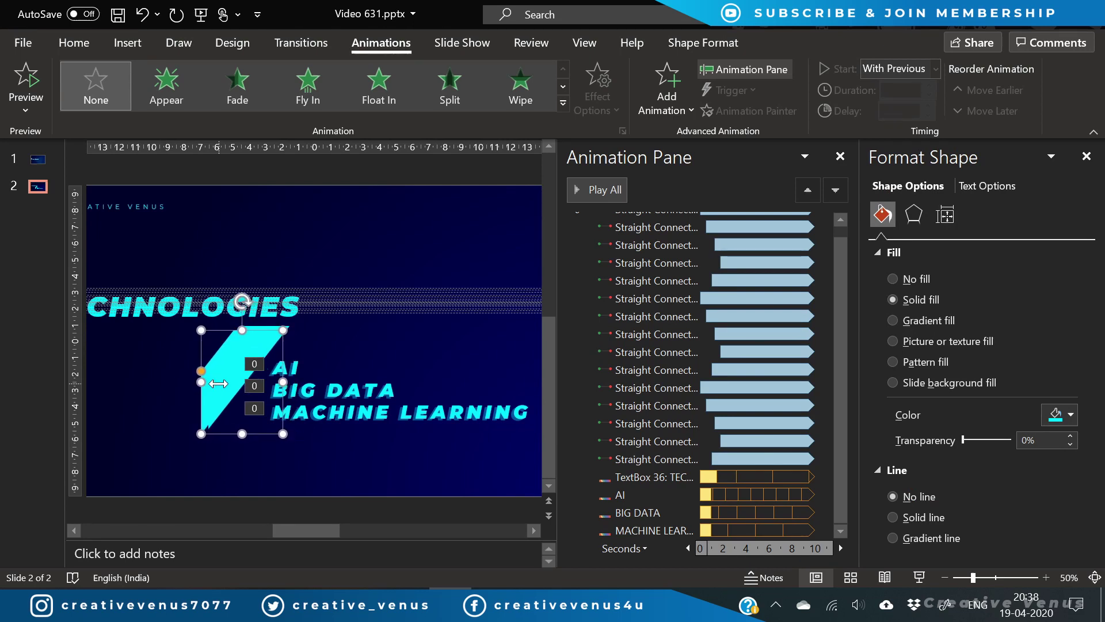
pyautogui.rightClick(215, 381)
pyautogui.click(253, 340)
pyautogui.moveTo(962, 439); pyautogui.dragTo(991, 445)
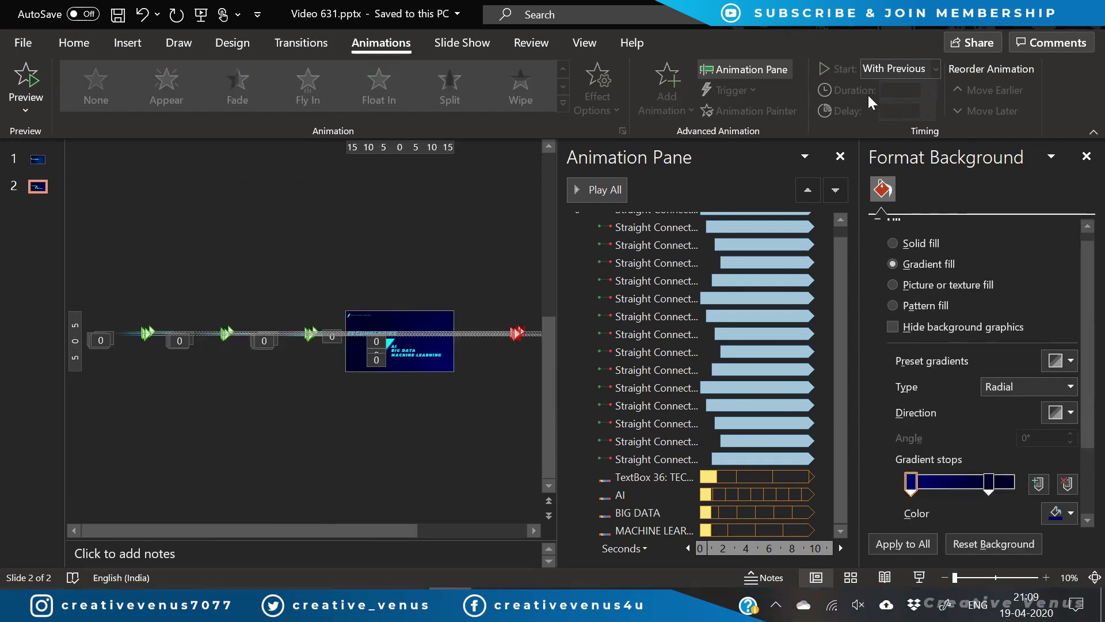
# Open the Selection Pane from Home > Select and close the Animation Pane
pyautogui.click(77, 45)
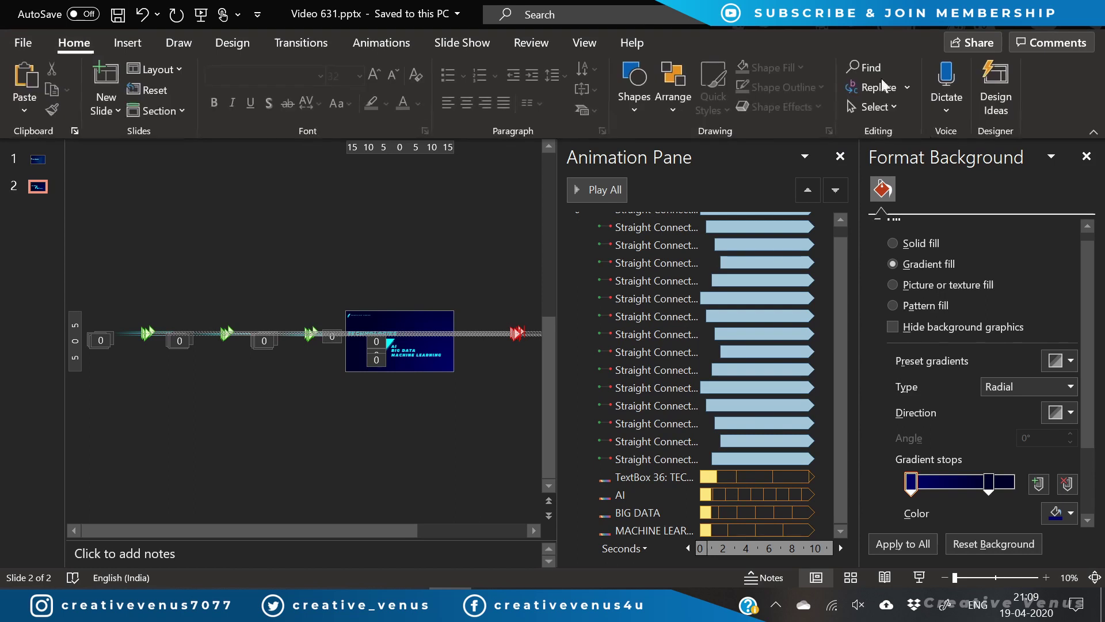
pyautogui.click(881, 108)
pyautogui.click(899, 180)
pyautogui.click(625, 156)
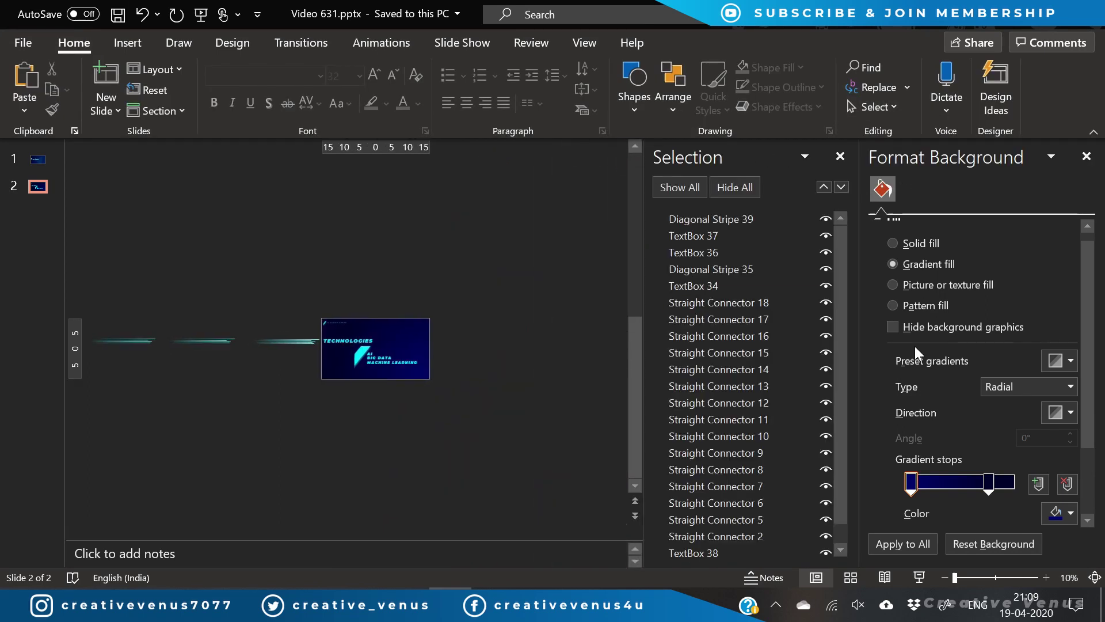
pyautogui.scroll(-1, 841, 427)
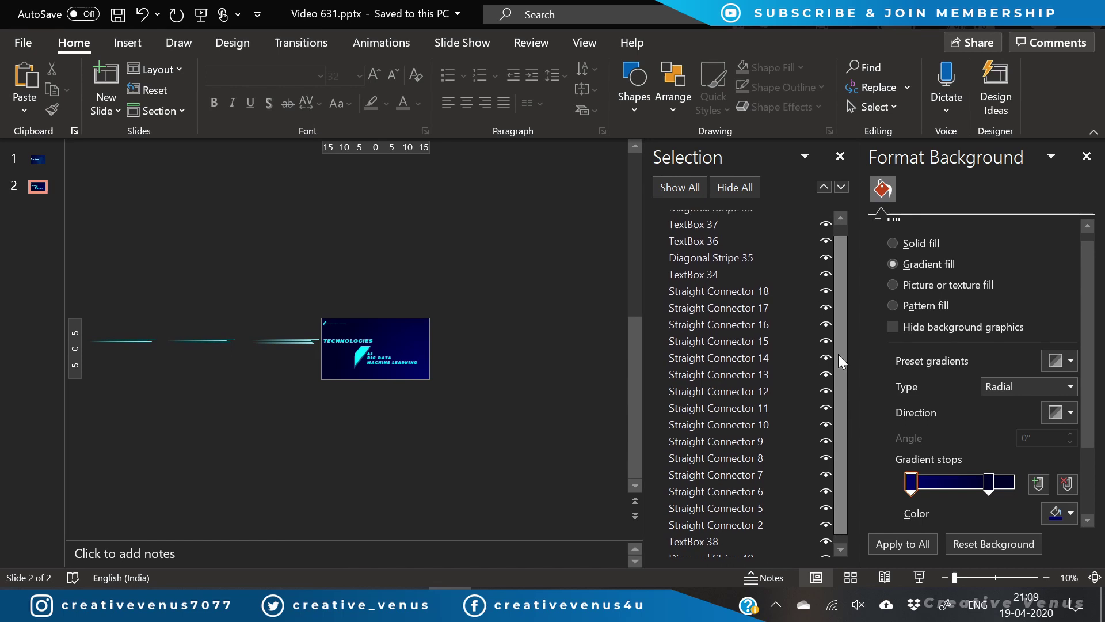
# Select Straight Connectors 18, 16, 14, 12, 10, 8, 6 and 2 in the pane, then Bring to Front
pyautogui.click(724, 306)
pyautogui.click(724, 294)
pyautogui.keyDown('ctrl'); pyautogui.click(722, 324); pyautogui.keyUp('ctrl')
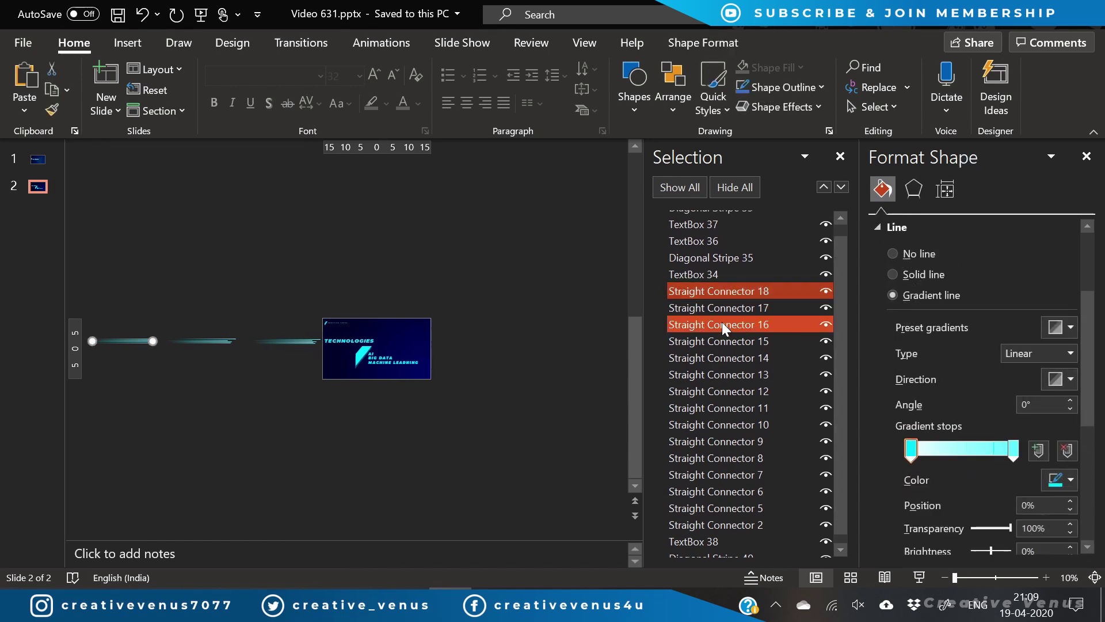
pyautogui.keyDown('ctrl'); pyautogui.click(719, 352); pyautogui.keyUp('ctrl')
pyautogui.keyDown('ctrl'); pyautogui.click(722, 396); pyautogui.keyUp('ctrl')
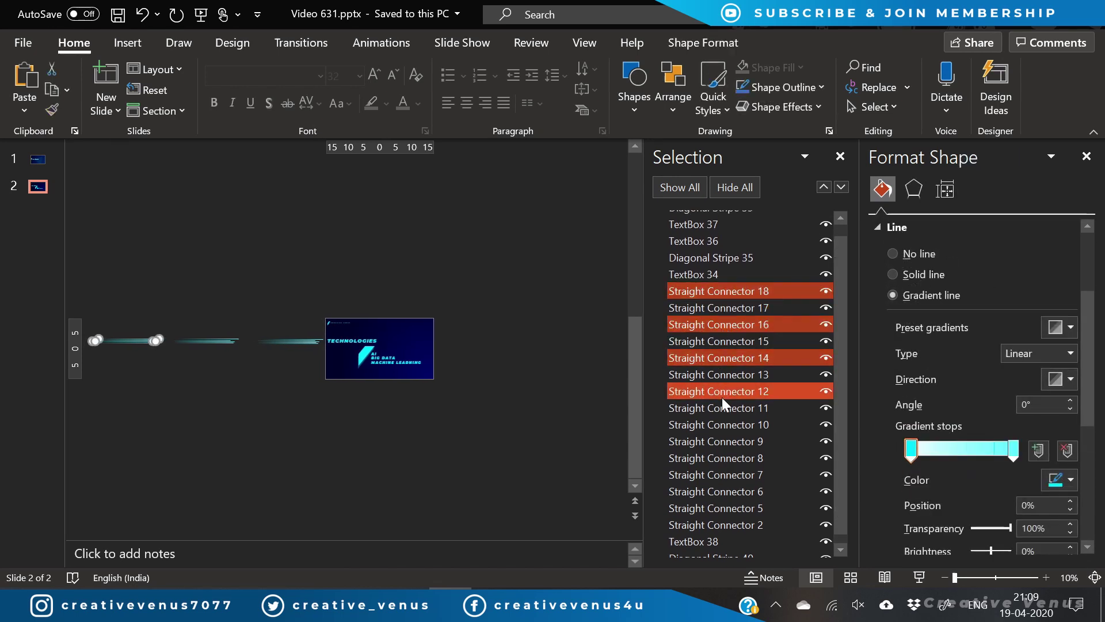
pyautogui.keyDown('ctrl'); pyautogui.click(718, 424); pyautogui.keyUp('ctrl')
pyautogui.keyDown('ctrl'); pyautogui.click(716, 458); pyautogui.keyUp('ctrl')
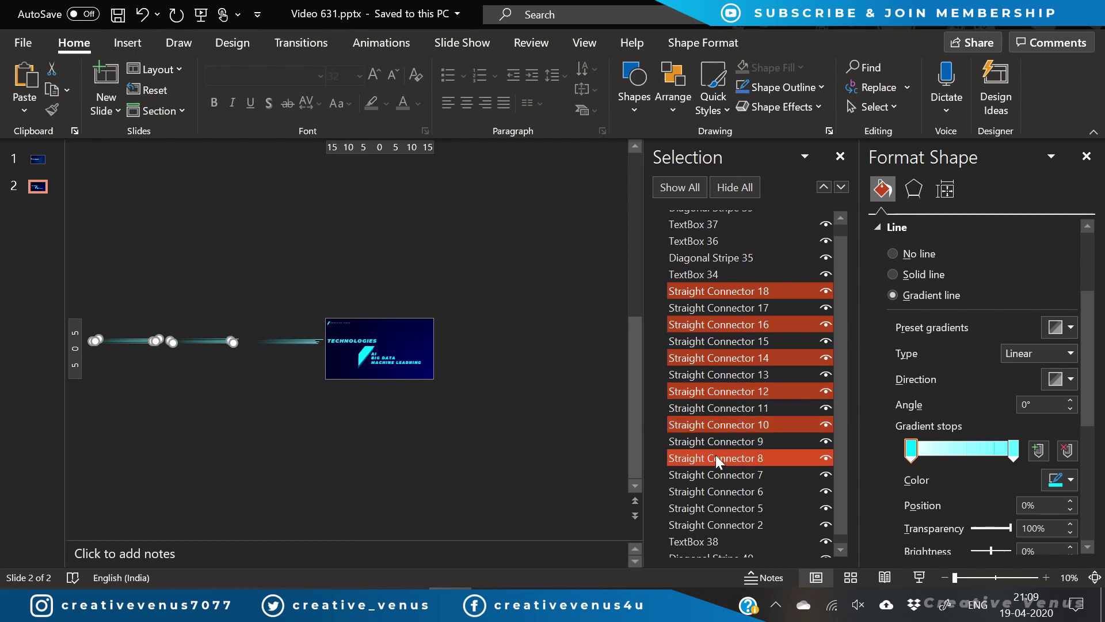
pyautogui.keyDown('ctrl'); pyautogui.click(716, 474); pyautogui.keyUp('ctrl')
pyautogui.keyDown('ctrl'); pyautogui.click(716, 479); pyautogui.keyUp('ctrl')
pyautogui.keyDown('ctrl'); pyautogui.click(716, 485); pyautogui.keyUp('ctrl')
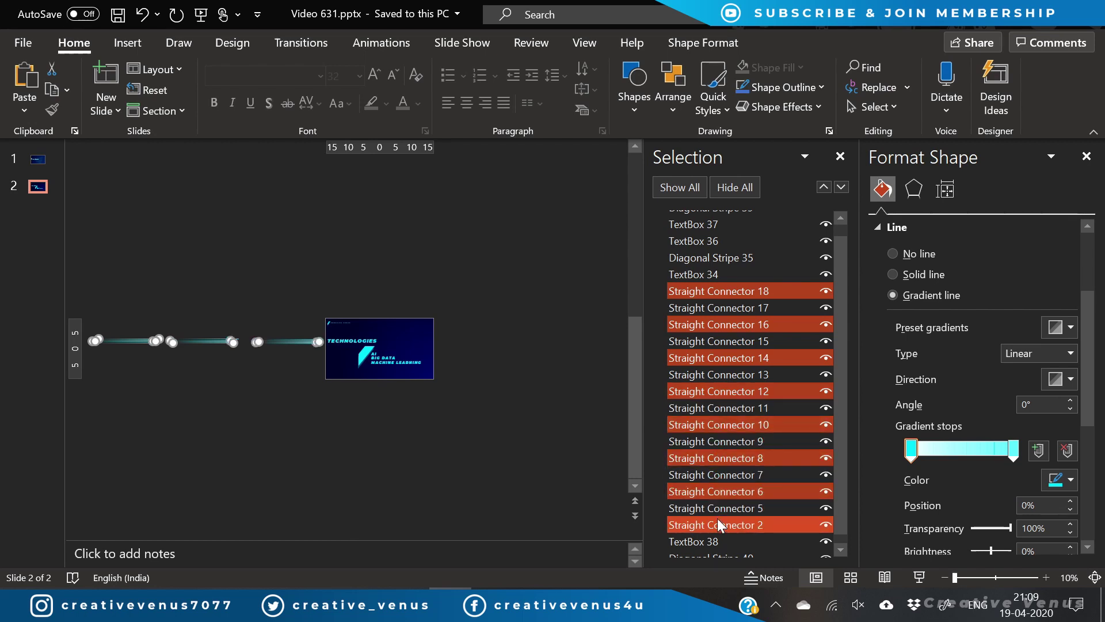
pyautogui.keyDown('ctrl'); pyautogui.click(717, 520); pyautogui.keyUp('ctrl')
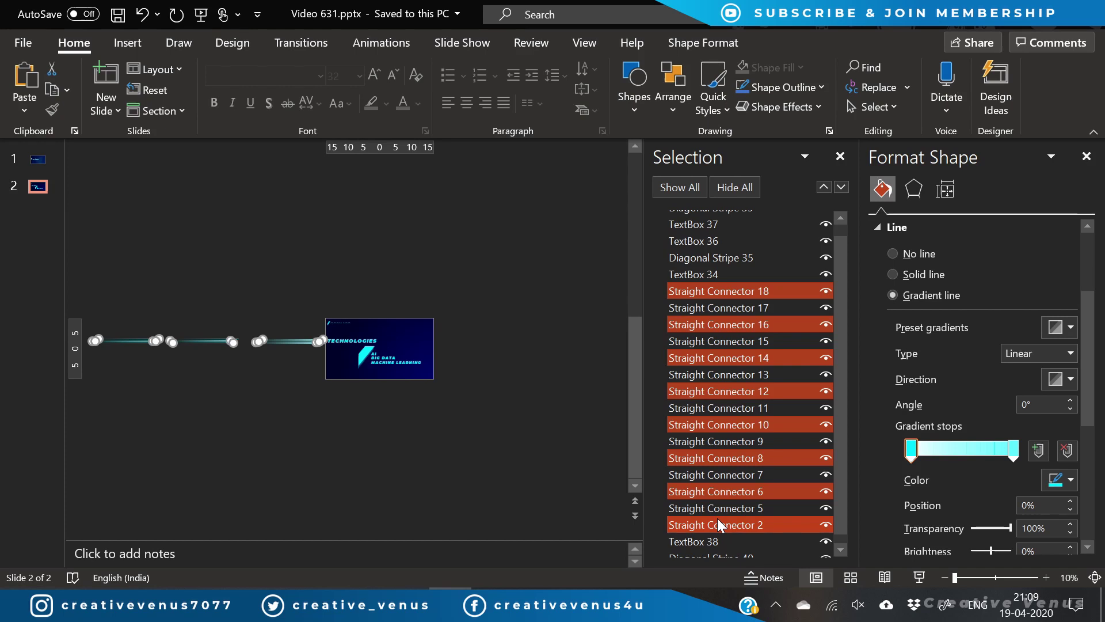
pyautogui.rightClick(233, 342)
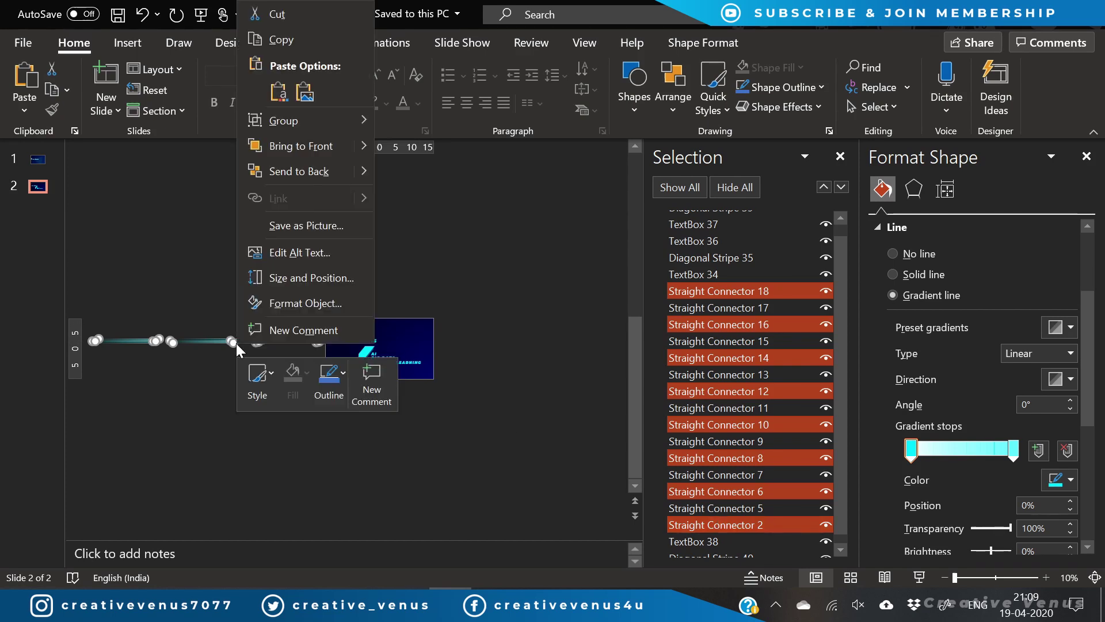
pyautogui.click(312, 144)
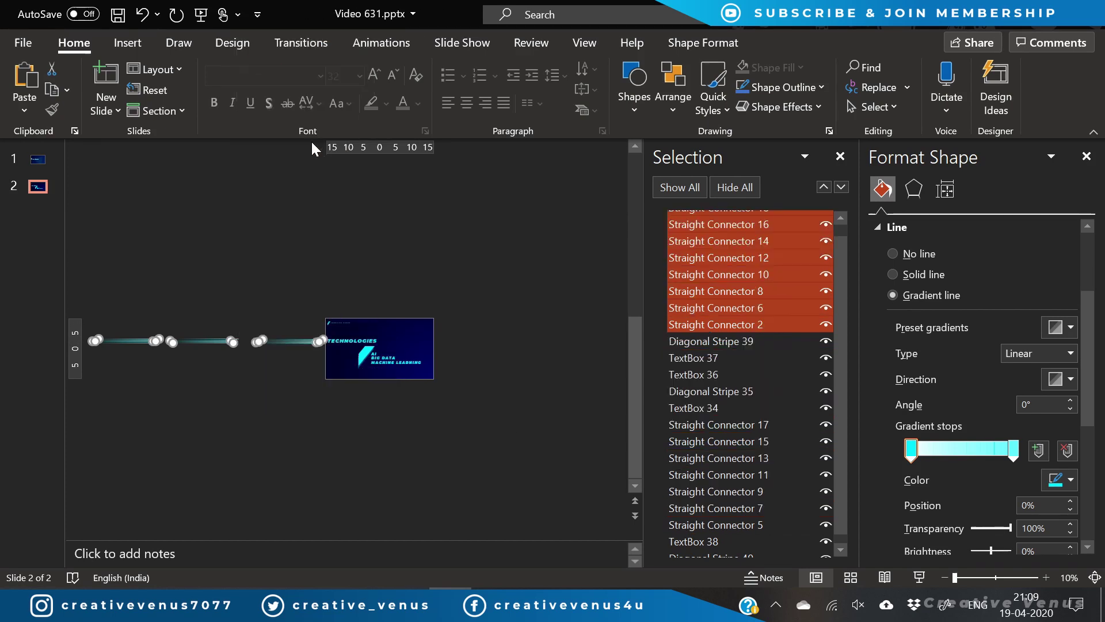
# Start the slide show from the status bar to preview slide 2's animations
pyautogui.click(919, 577)
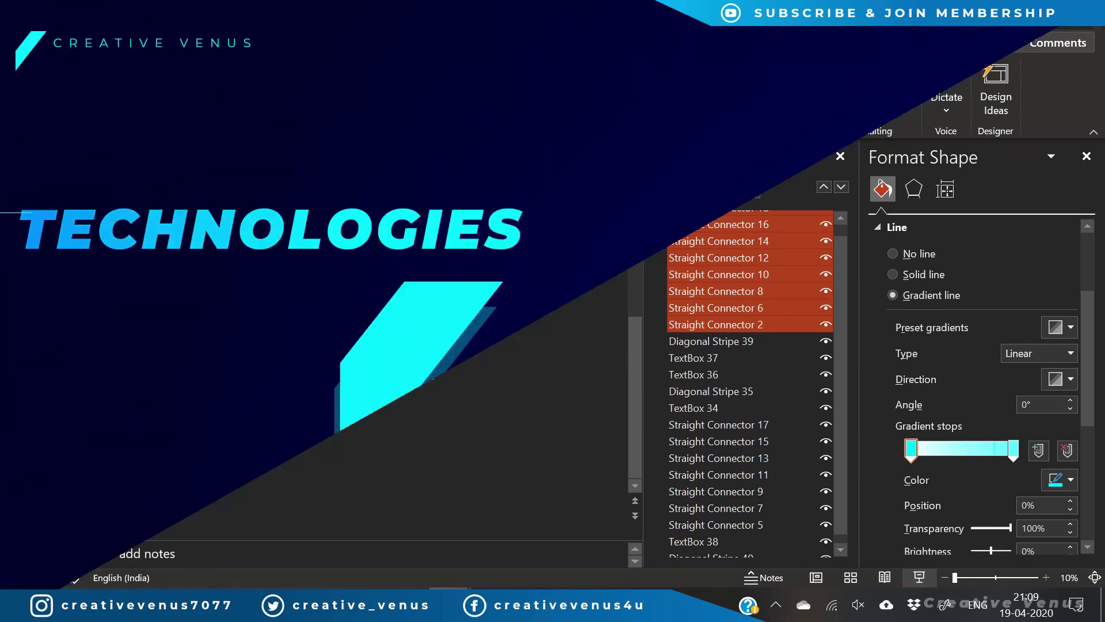